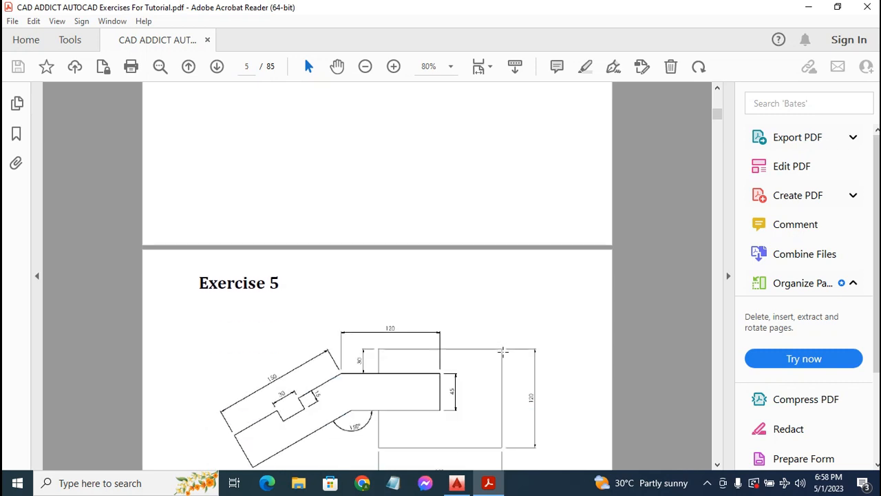
- Bring Exercise 5 into view in the PDF, switch to AutoCAD, and create a new drawing from the acadiso template
scroll(503, 352, "down", 1)
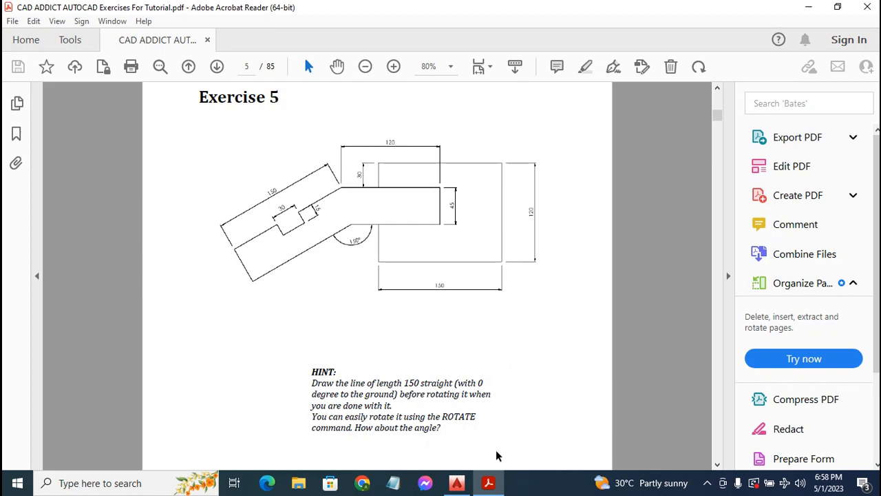
left_click(446, 485)
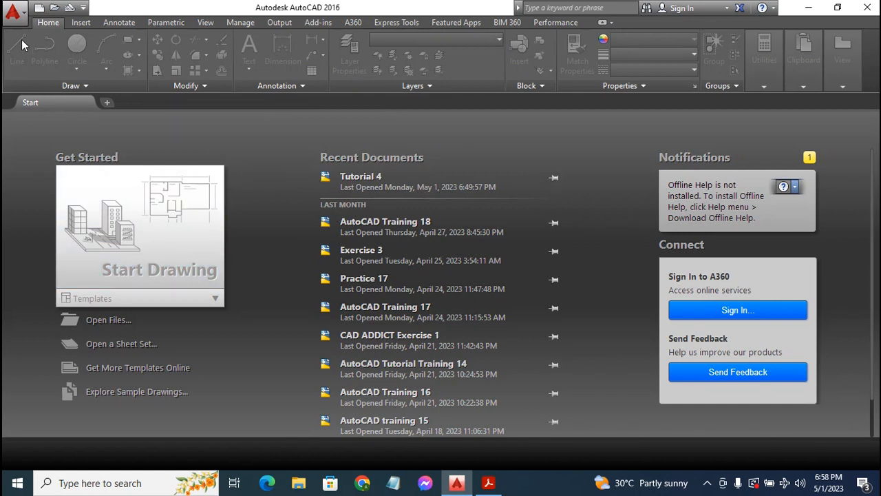
left_click(40, 8)
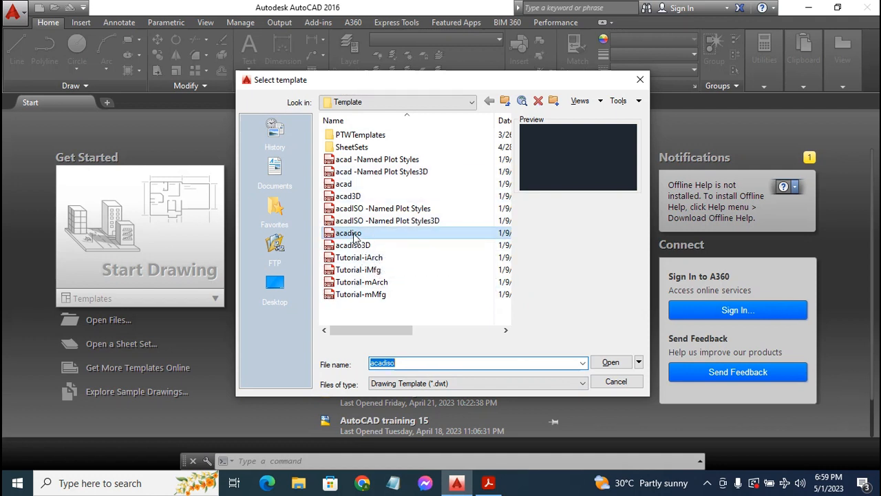
left_click(355, 235)
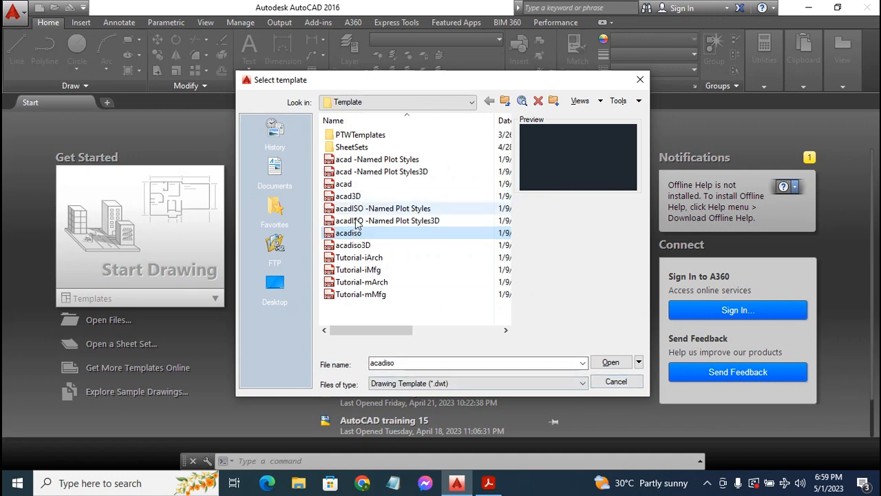
double_click(356, 234)
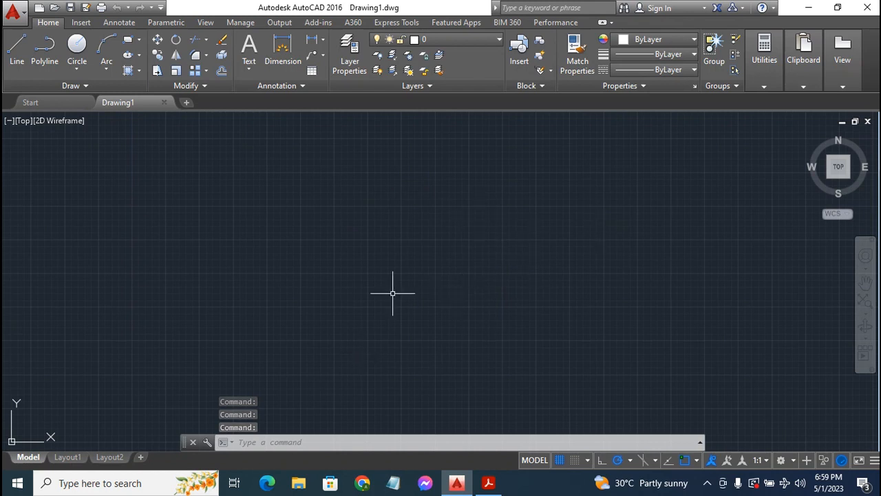
- Switch to the exercises PDF and review the dimensioned figure and hint of Exercise 5
left_click(489, 484)
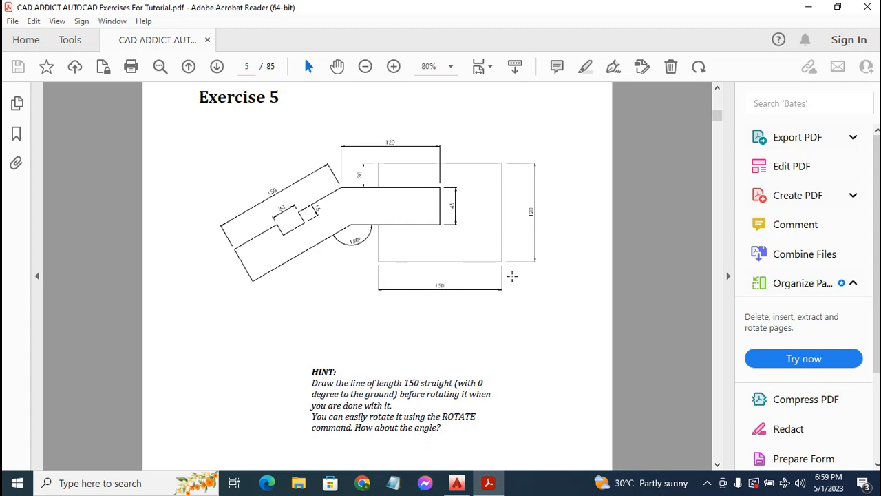
scroll(511, 276, "up", 1)
scroll(513, 278, "up", 1)
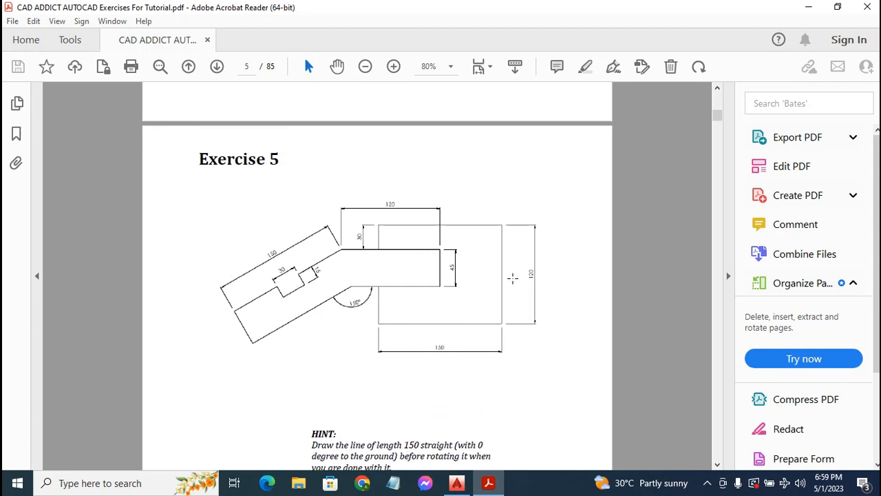
scroll(513, 278, "down", 3)
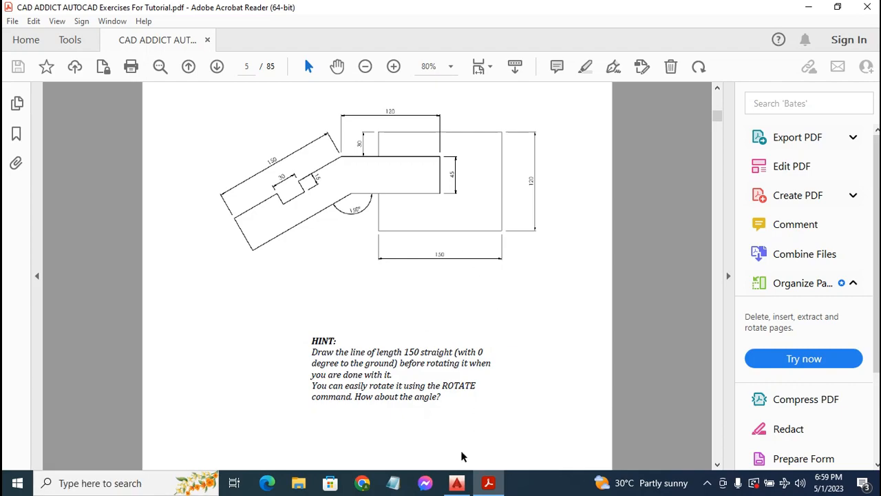
- Switch back to AutoCAD and create a new layer named Construct 1
left_click(459, 484)
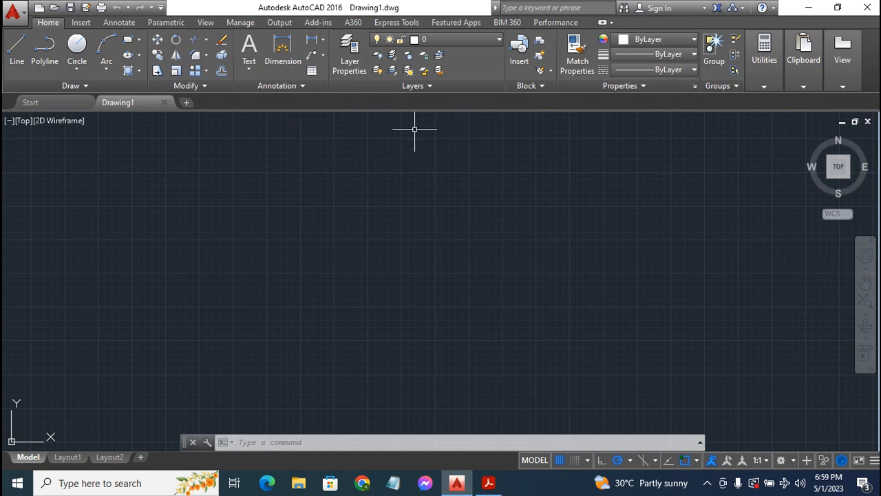
left_click(347, 52)
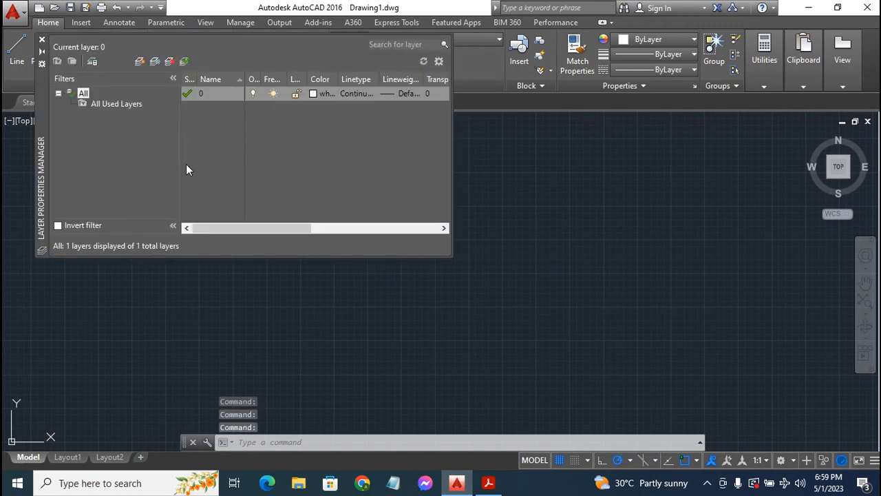
right_click(194, 130)
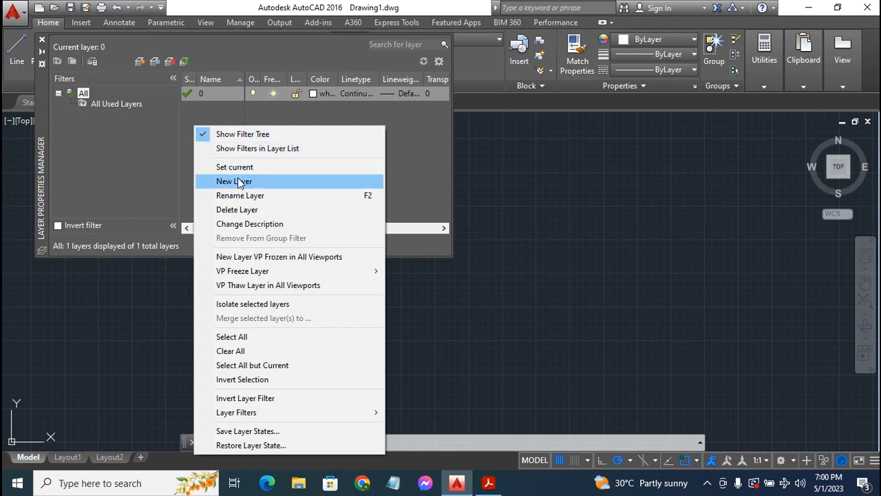
left_click(242, 181)
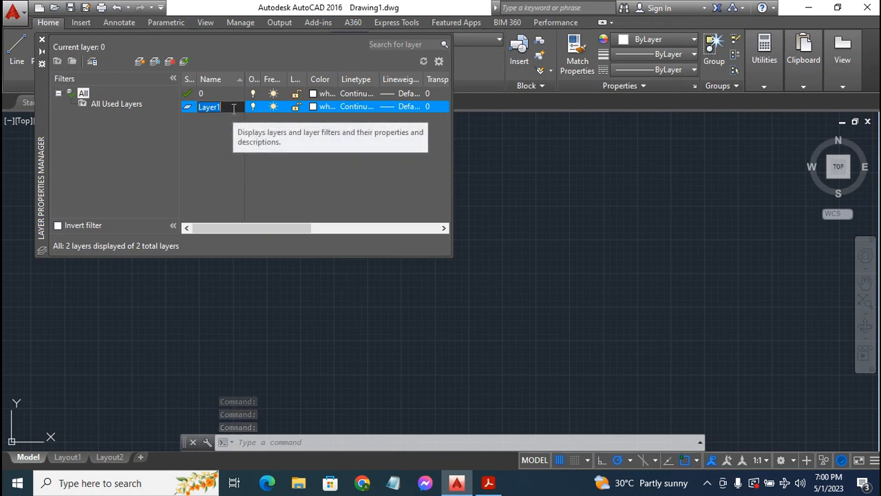
type("Construc")
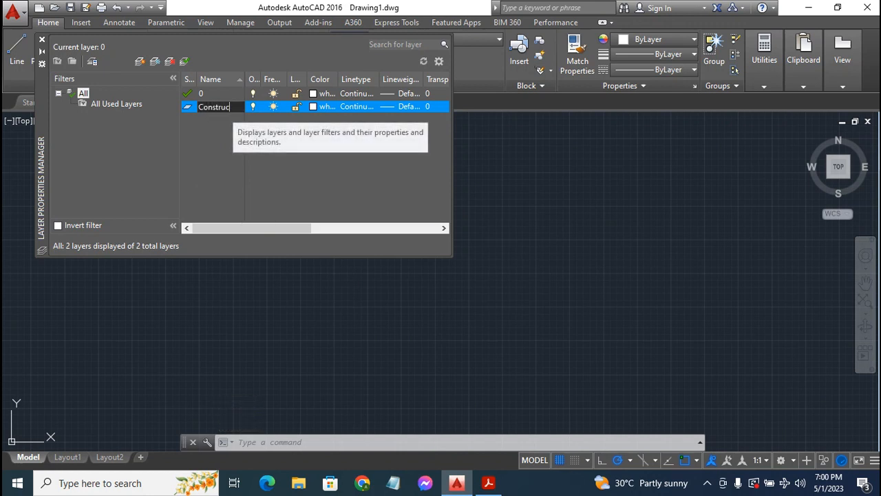
type("t 1")
key("Return")
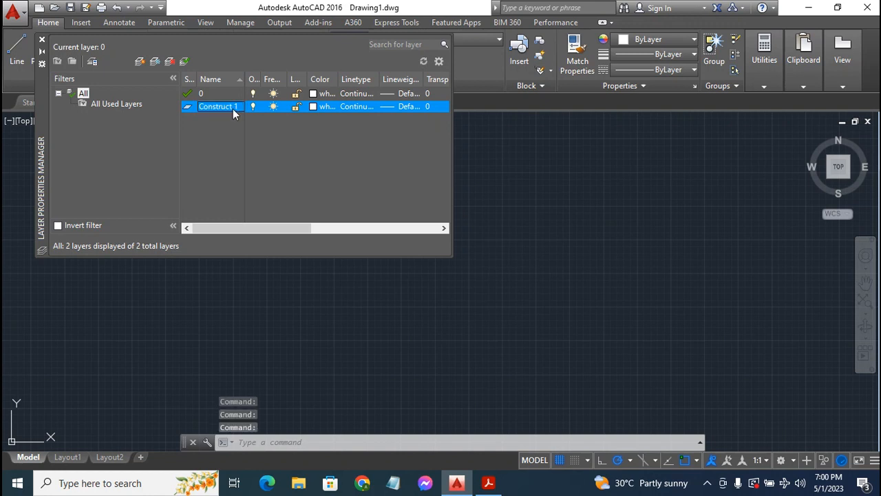
- Set the Construct 1 layer's color to cyan and make it the current layer
left_click(315, 107)
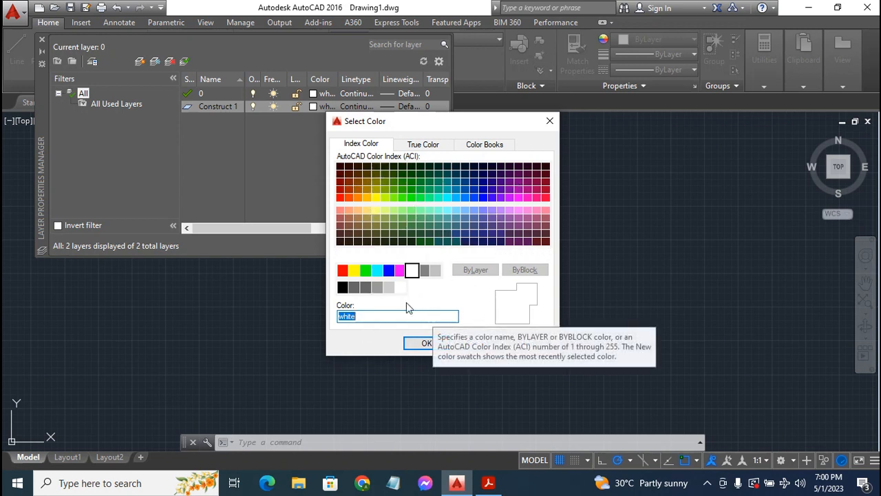
left_click(376, 269)
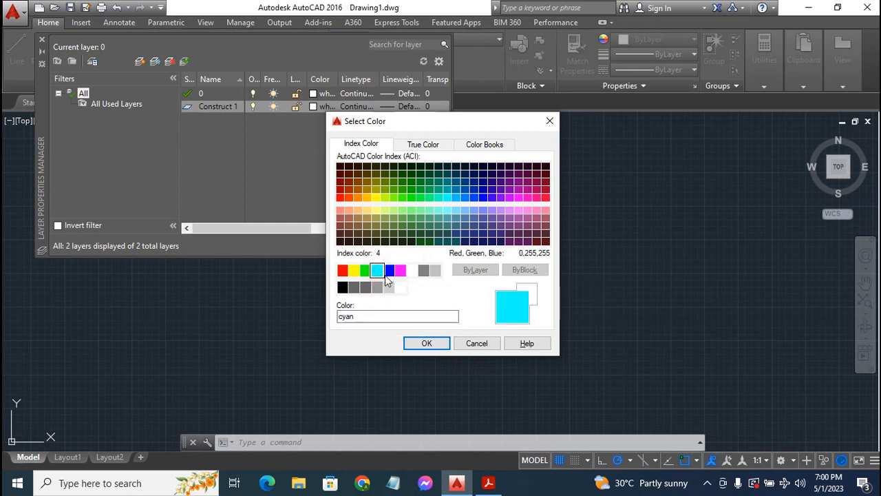
left_click(425, 344)
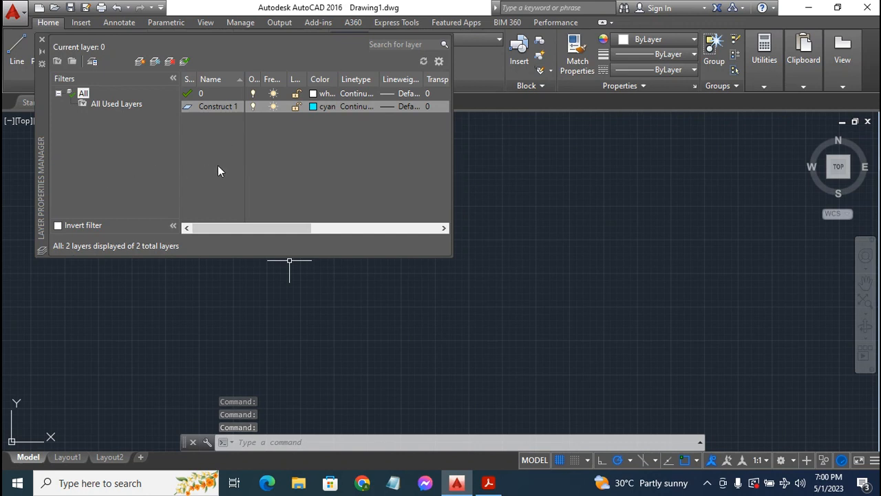
double_click(223, 106)
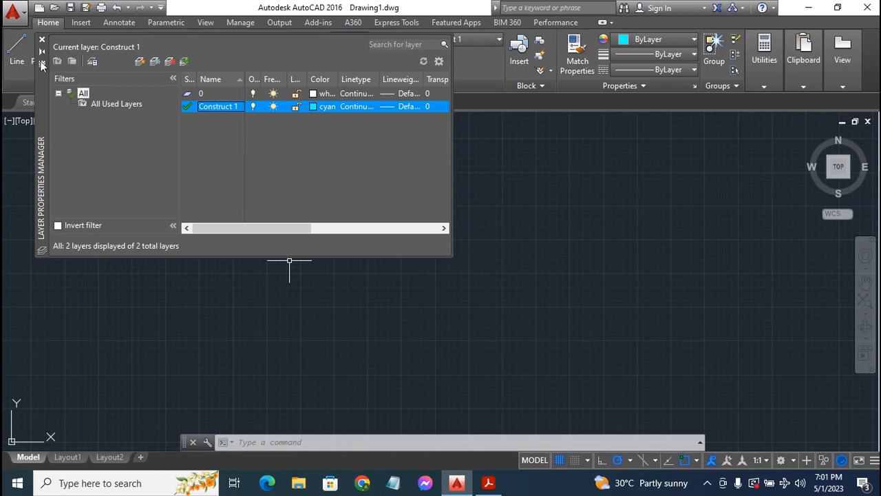
left_click(42, 40)
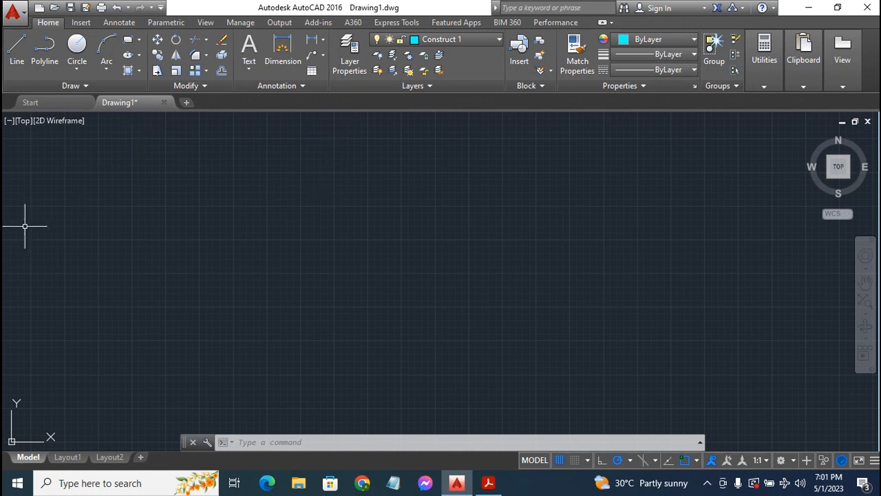
- Draw one horizontal and one vertical construction line (XLINE) through the point 0,0
left_click(74, 87)
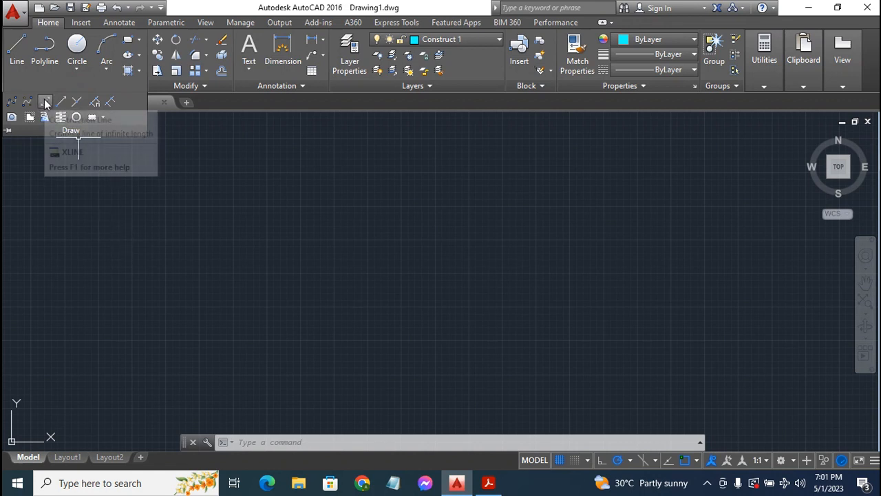
left_click(45, 101)
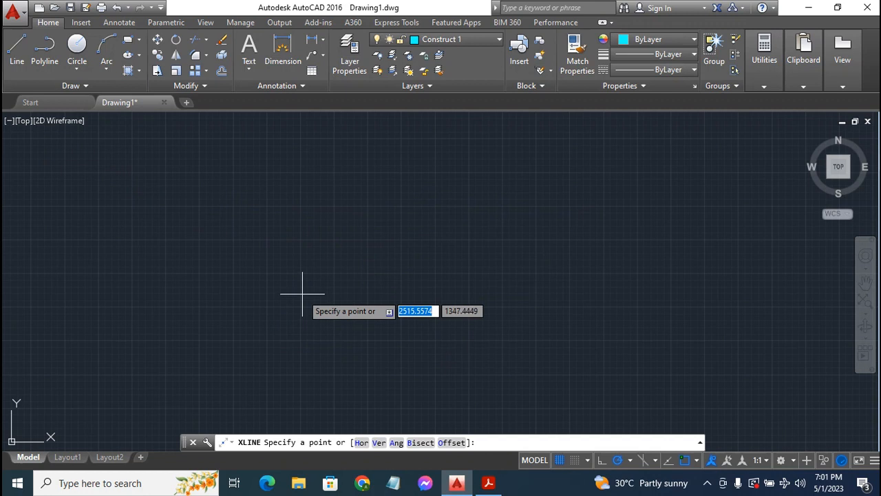
type("0,0")
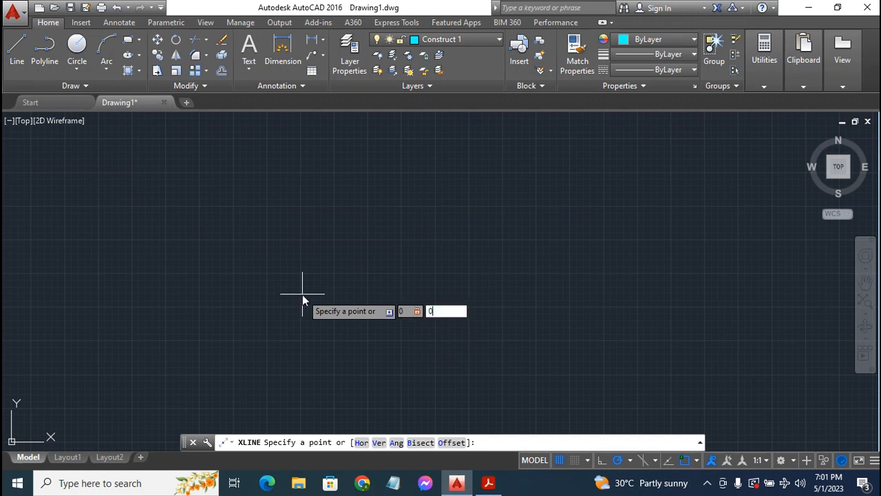
key("Return")
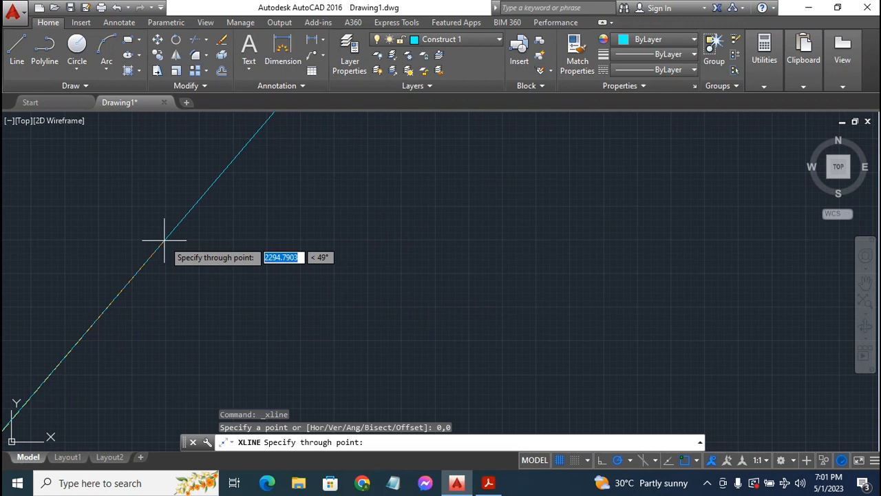
scroll(164, 241, "down", 3)
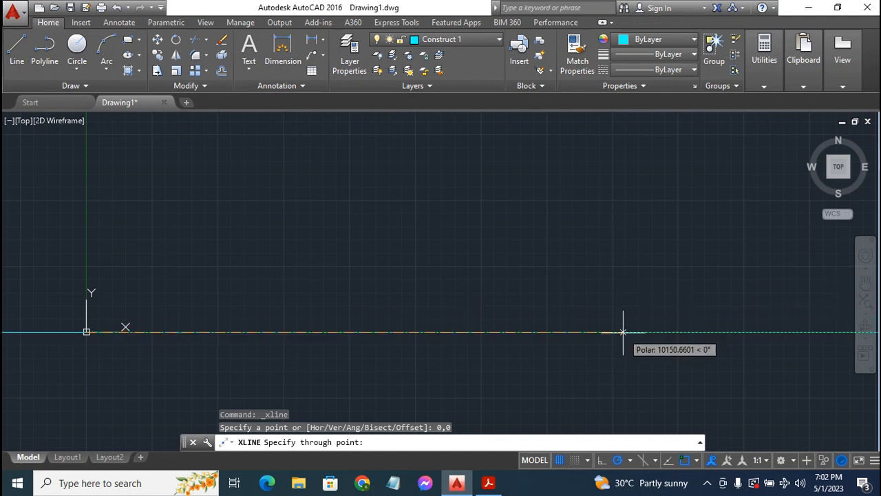
left_click(623, 333)
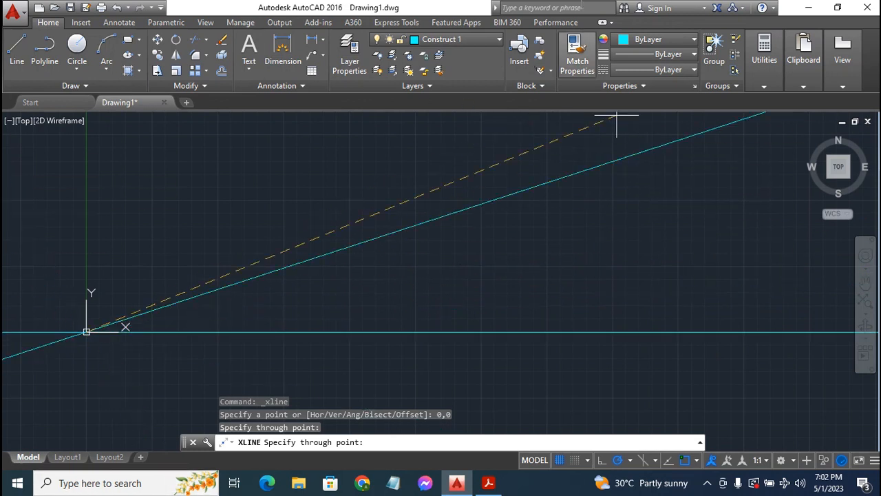
left_click(86, 166)
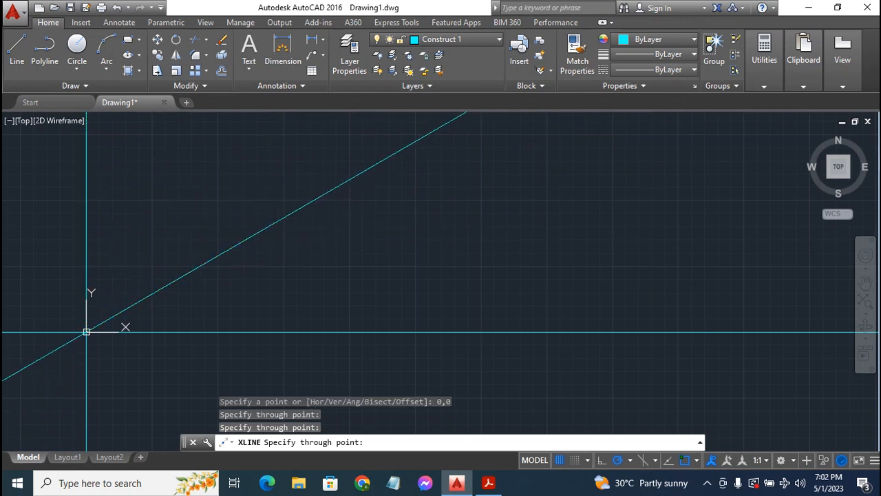
key("Escape")
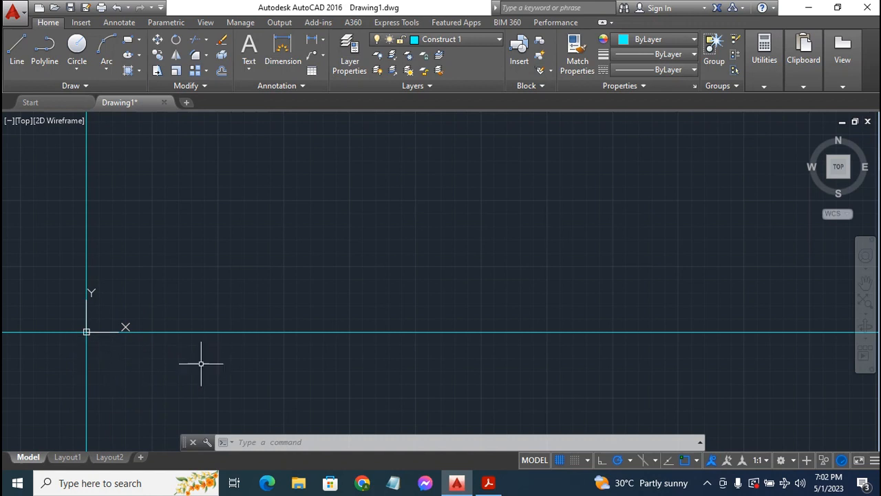
- Turn off the UCS icon setting that shows the icon at the origin
left_click(85, 332)
mouse_move(86, 334)
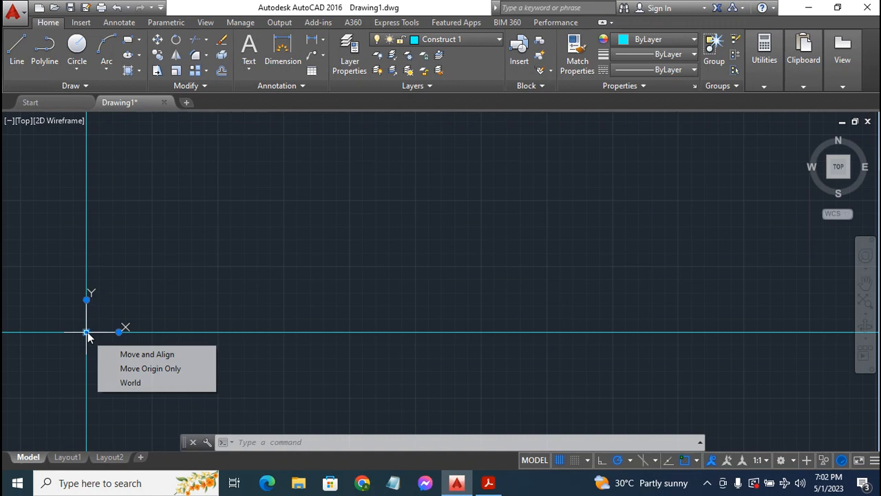
right_click(87, 334)
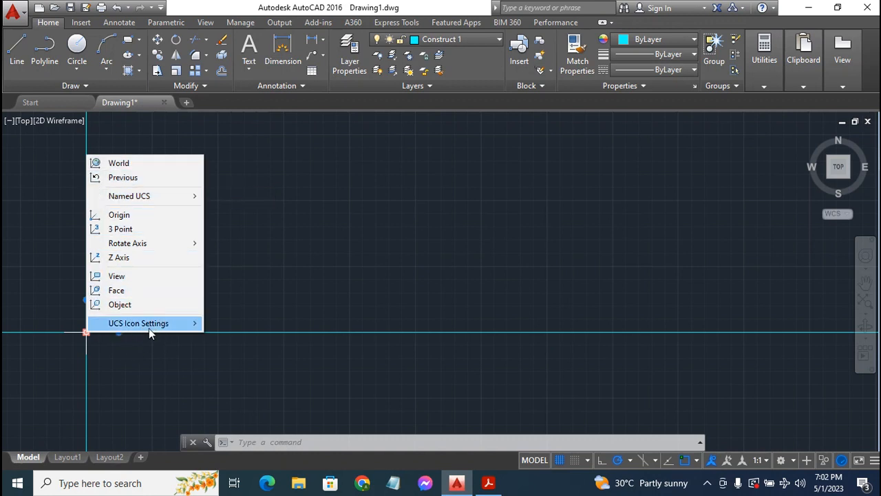
mouse_move(149, 328)
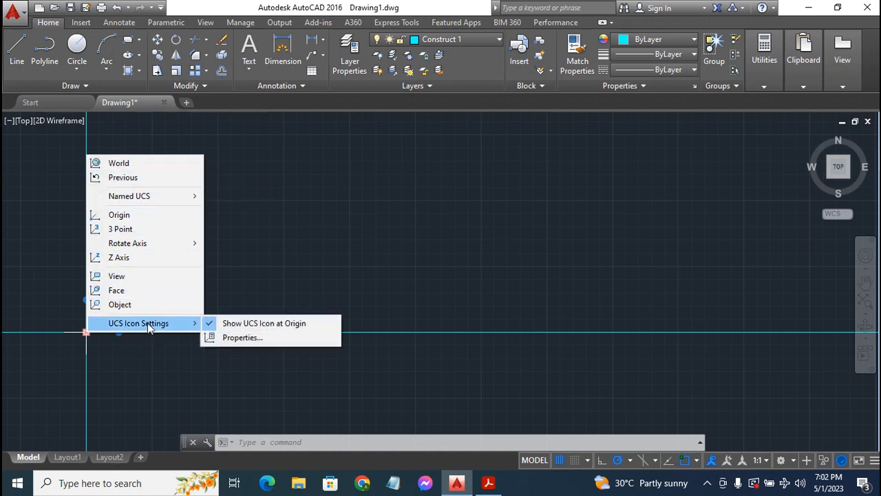
left_click(246, 324)
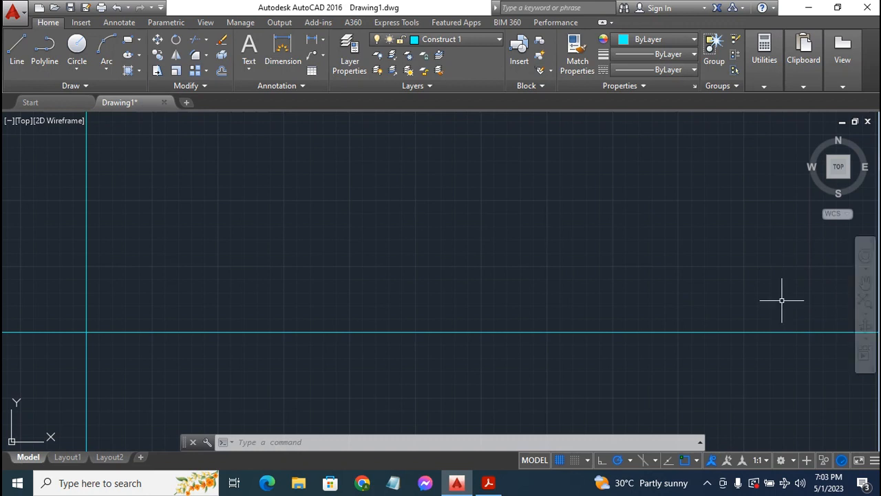
- Pan the drawing so the intersection of the two construction lines sits closer to the middle of the view
left_click(866, 282)
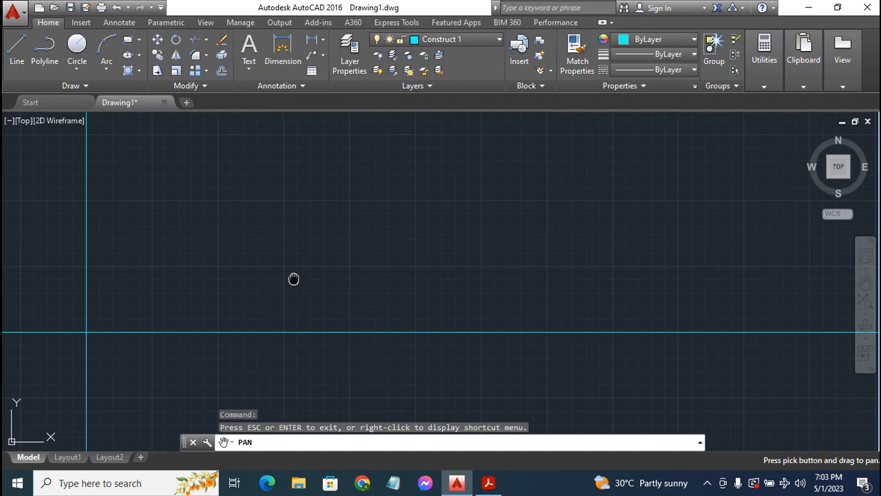
mouse_move(294, 278)
left_mouse_down()
mouse_move(462, 285)
mouse_move(519, 275)
mouse_move(508, 248)
mouse_move(504, 256)
mouse_move(496, 249)
left_mouse_up()
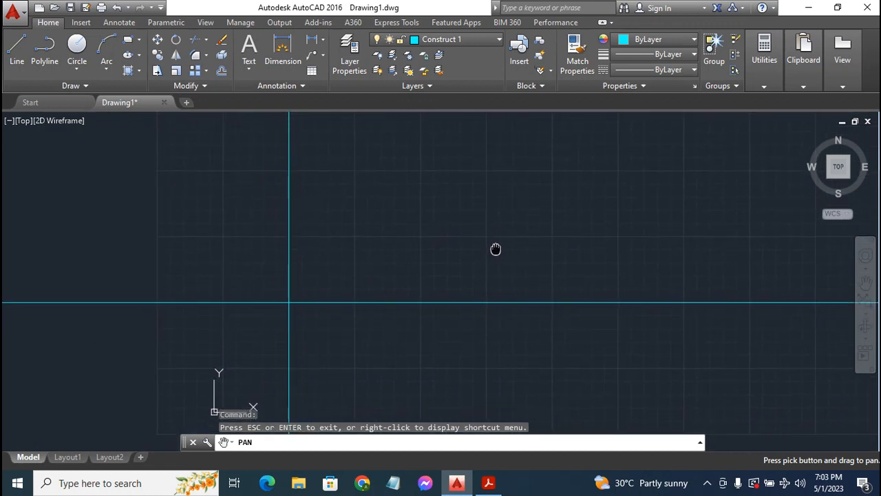
left_click_drag(495, 249, 495, 247)
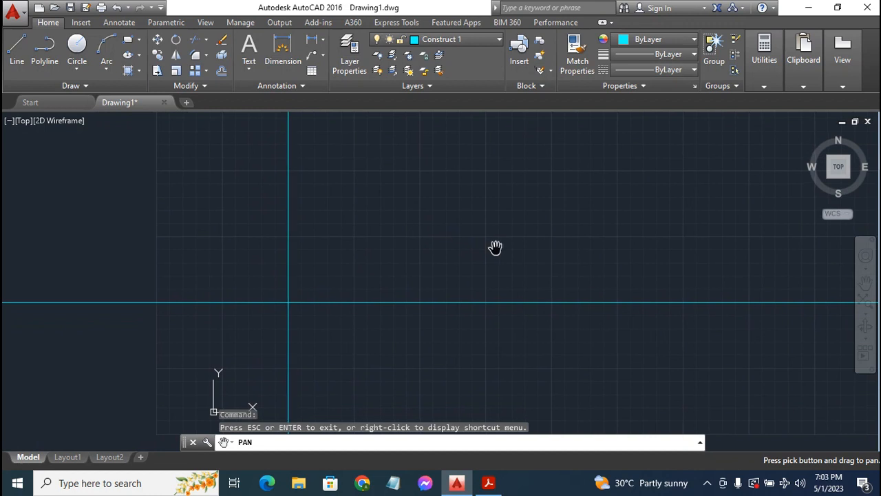
key("Escape")
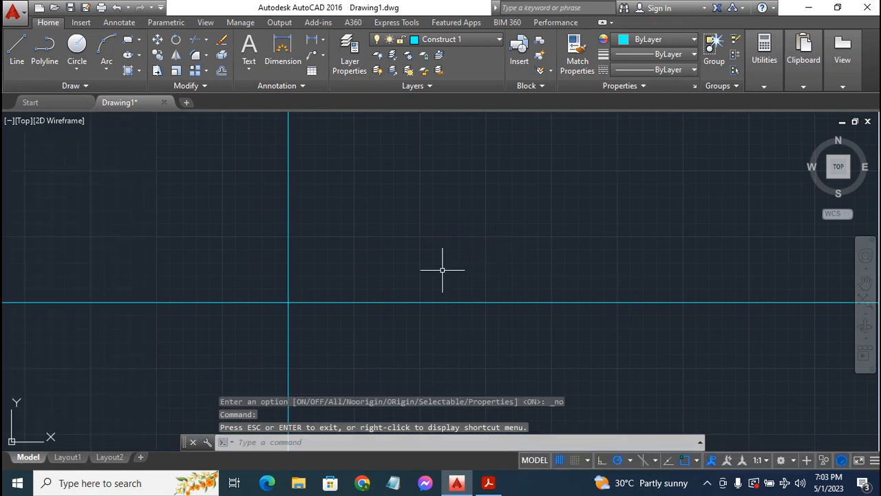
- Check the Exercise 5 dimensions in the PDF, then offset the vertical construction line 150 to its right in the AutoCAD drawing
left_click(489, 483)
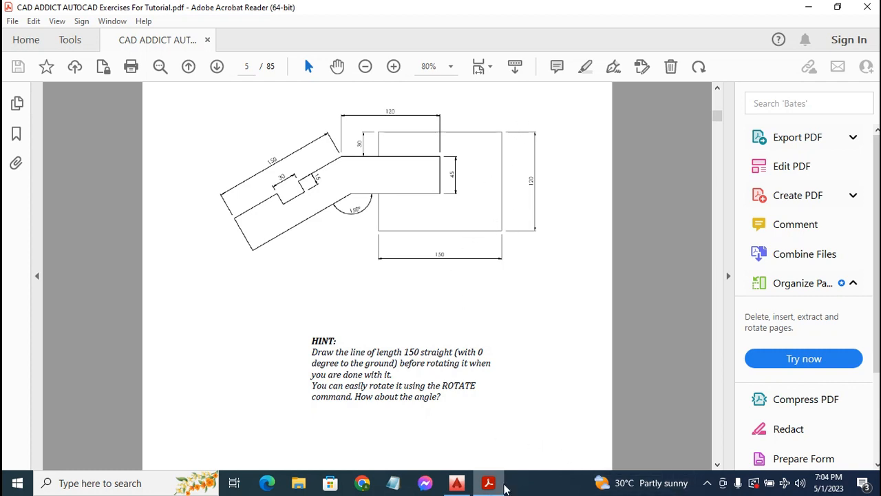
left_click(457, 483)
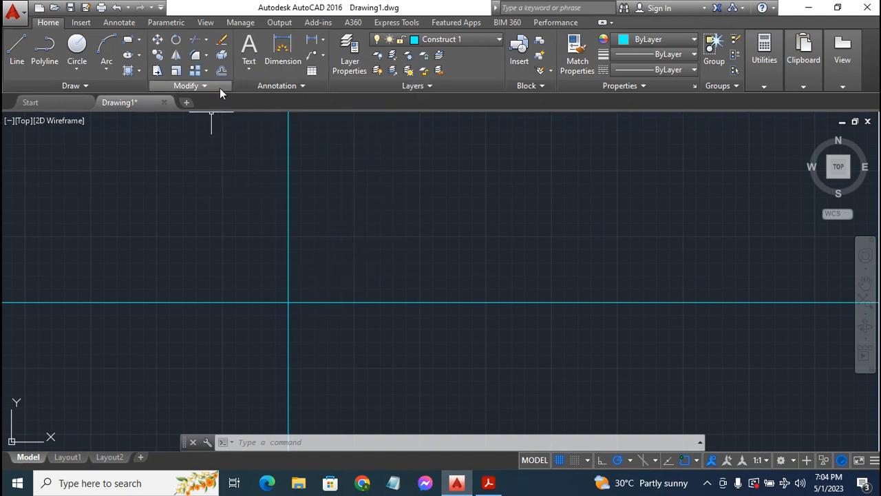
left_click(221, 70)
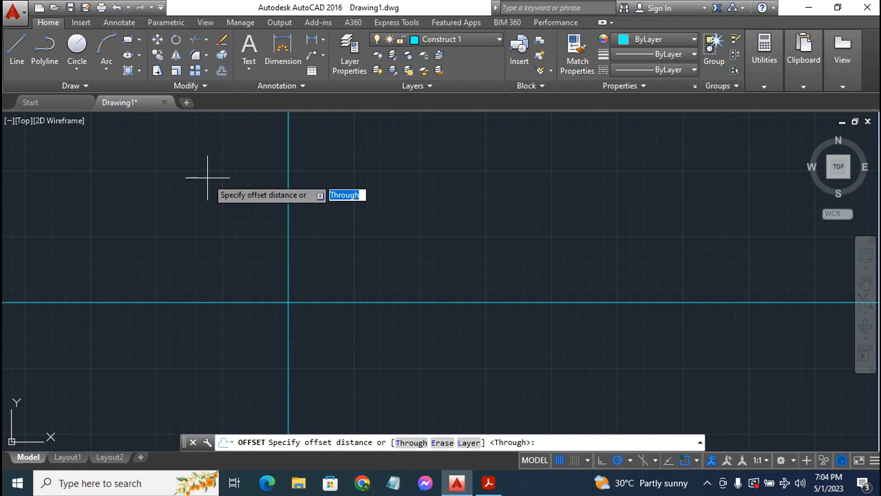
type("150")
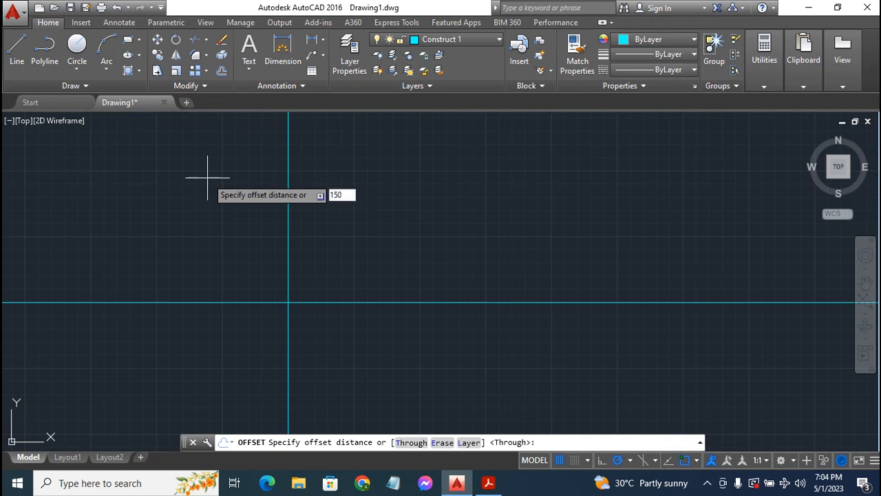
key("Return")
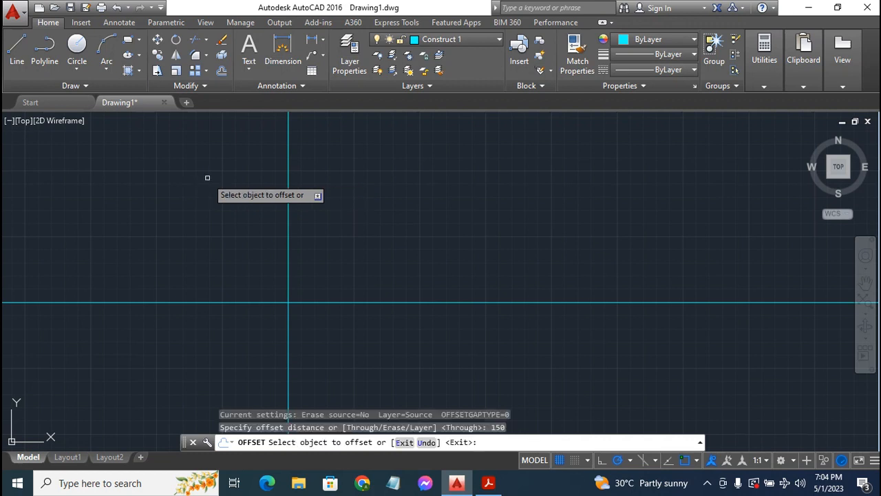
left_click(288, 195)
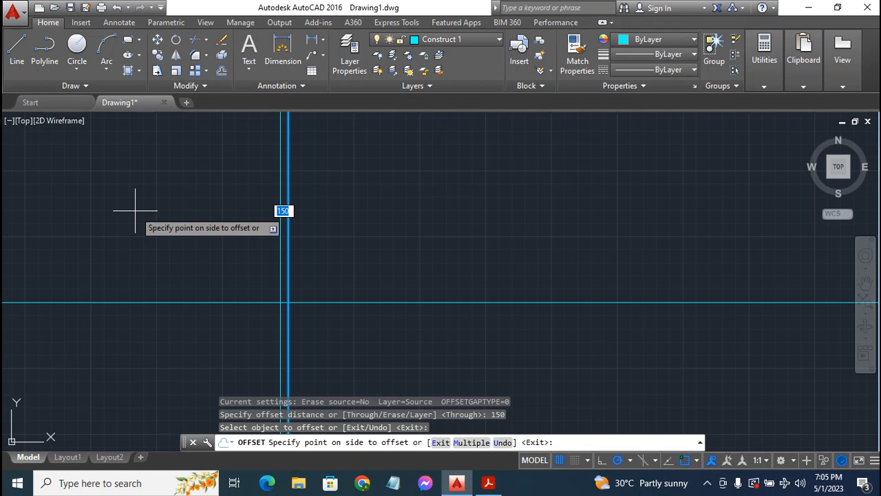
left_click(455, 228)
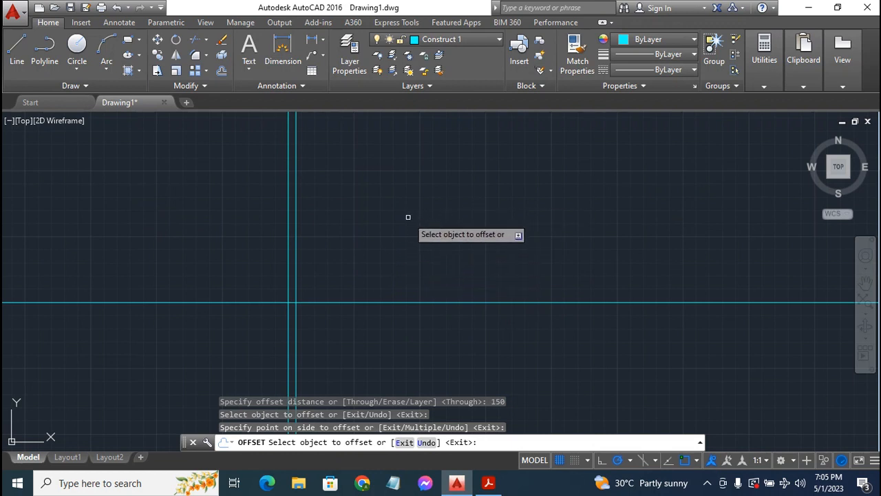
key("Escape")
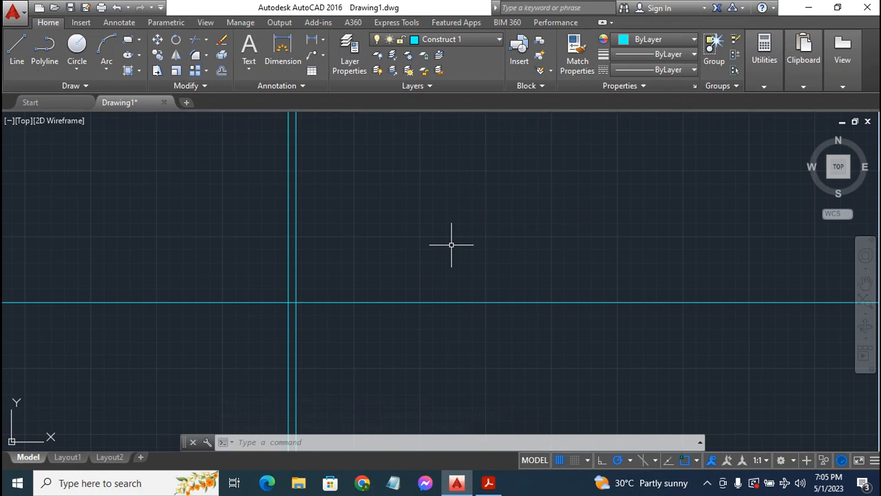
- Enlarge and center the area where the two vertical construction lines cross the horizontal one
scroll(452, 244, "up", 2)
scroll(451, 245, "up", 3)
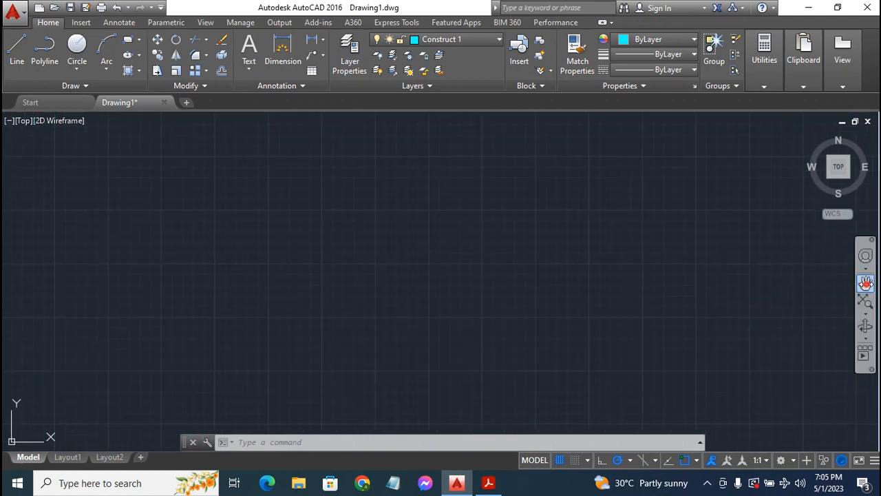
left_click(865, 282)
left_click_drag(186, 282, 665, 232)
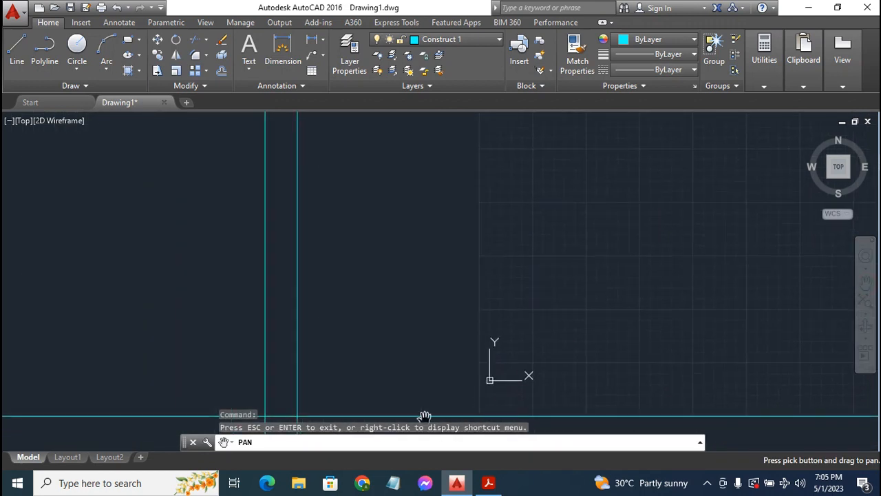
mouse_move(424, 417)
left_mouse_down()
mouse_move(528, 208)
mouse_move(497, 332)
mouse_move(505, 360)
mouse_move(505, 350)
left_mouse_up()
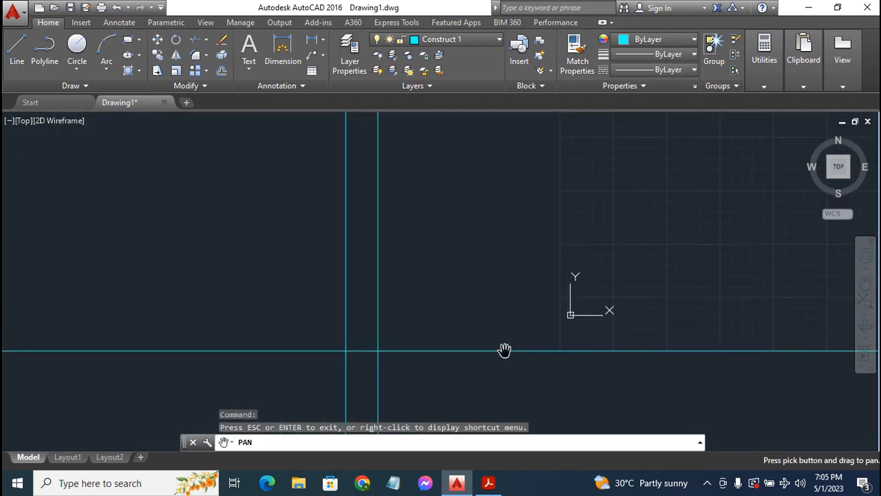
key("Escape")
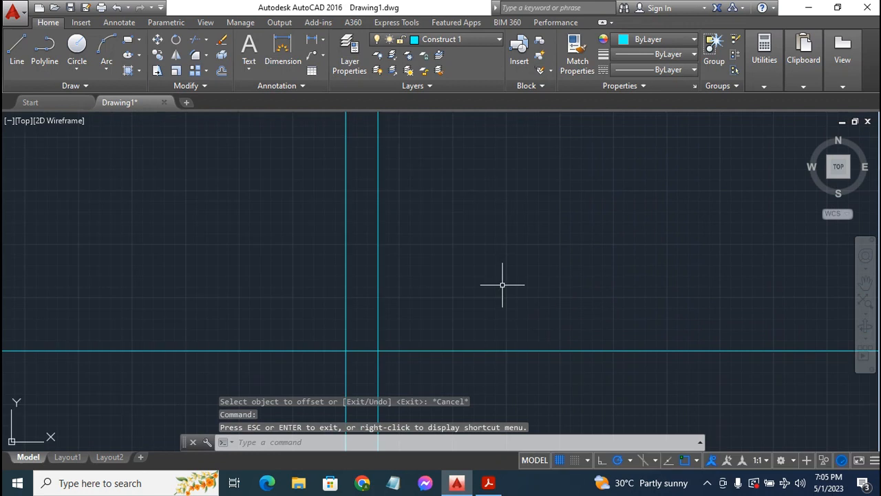
scroll(502, 285, "up", 4)
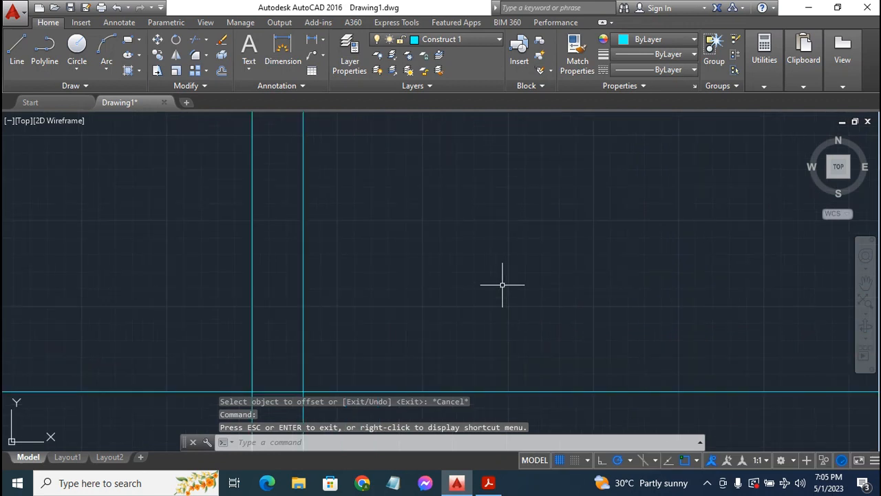
left_click(865, 282)
left_click_drag(303, 326, 629, 156)
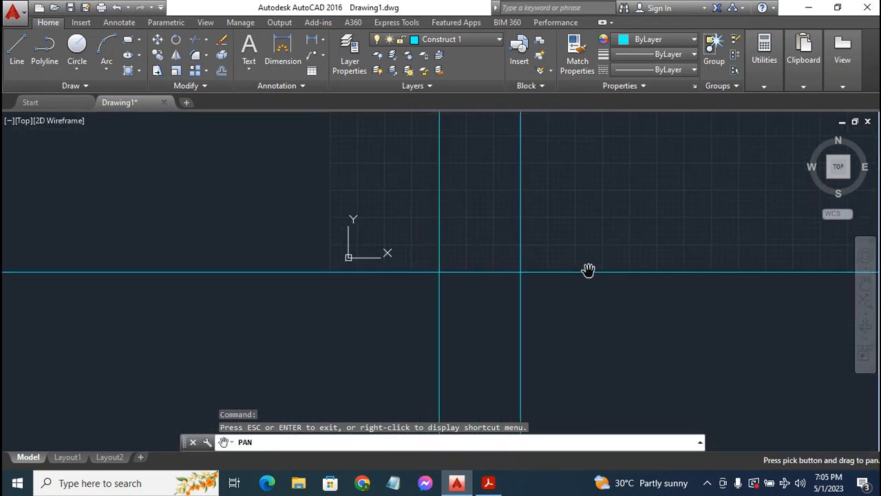
scroll(590, 270, "up", 5)
left_click_drag(577, 221, 664, 291)
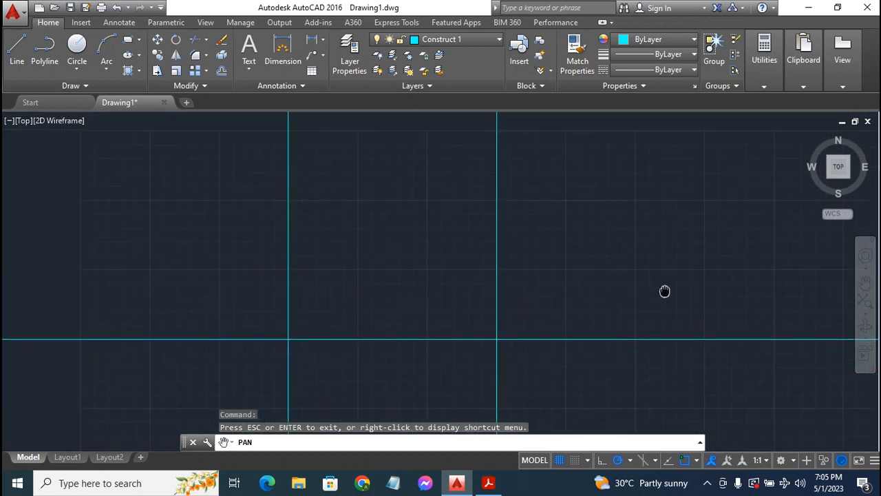
key("Escape")
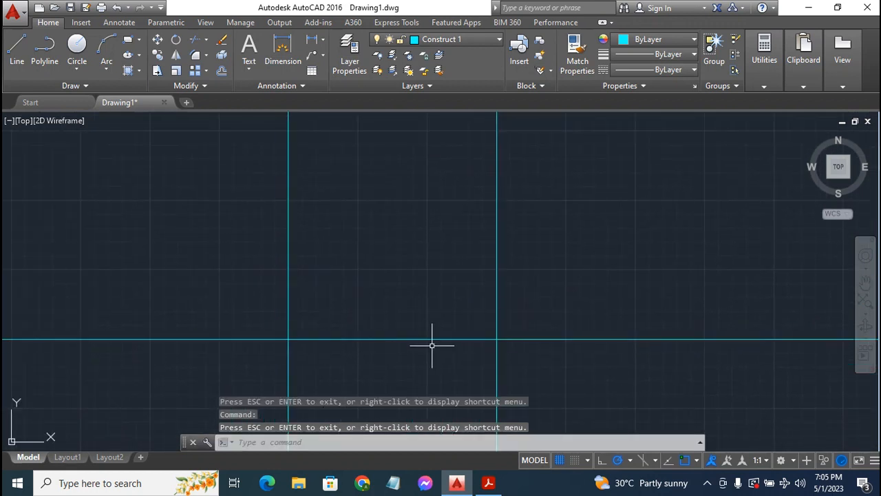
- Offset the horizontal construction line 120 upward
left_click(222, 70)
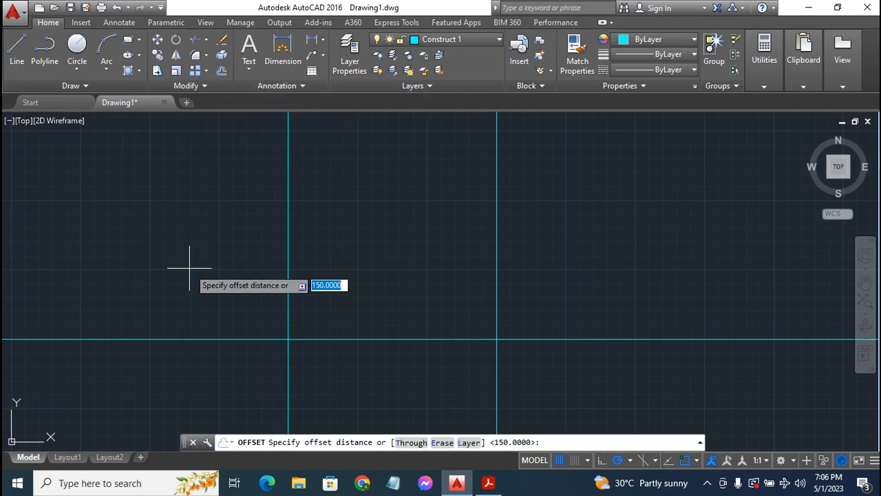
type("120")
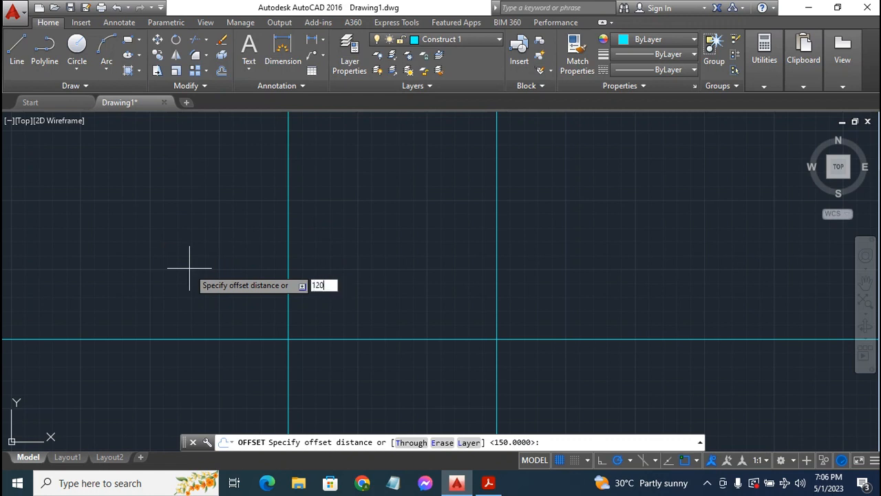
key("Return")
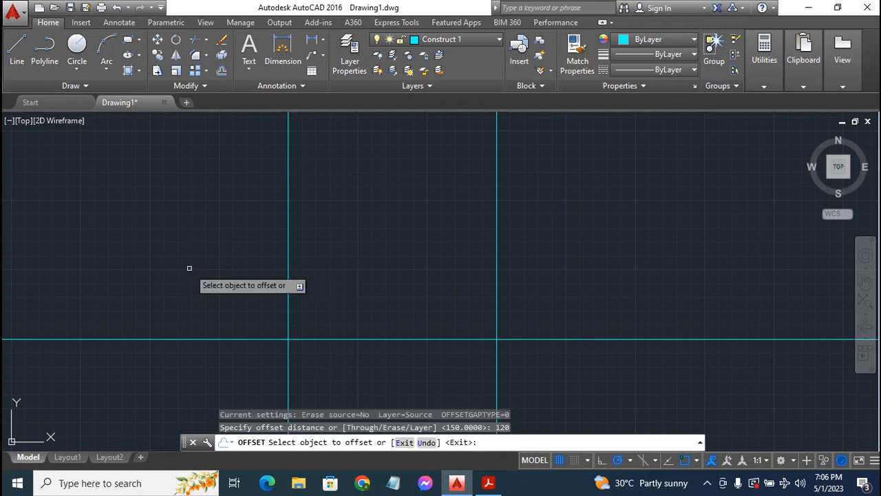
left_click(241, 340)
left_click(257, 161)
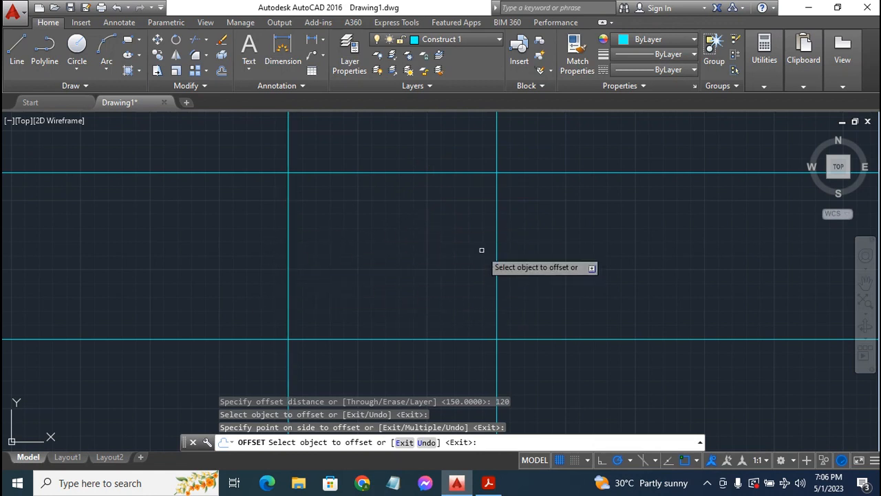
key("Escape")
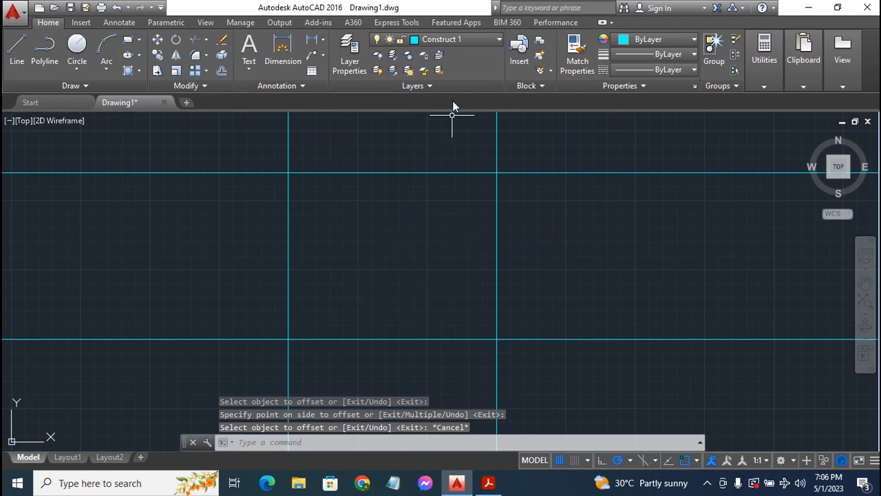
- Make layer 0 current and draw the closed 150 by 120 rectangle with lines through the four construction-line intersections
left_click(498, 40)
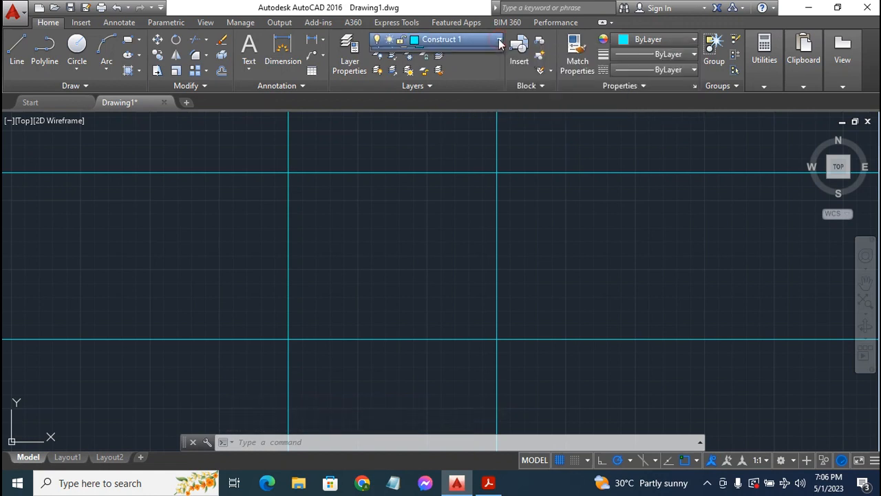
left_click(473, 55)
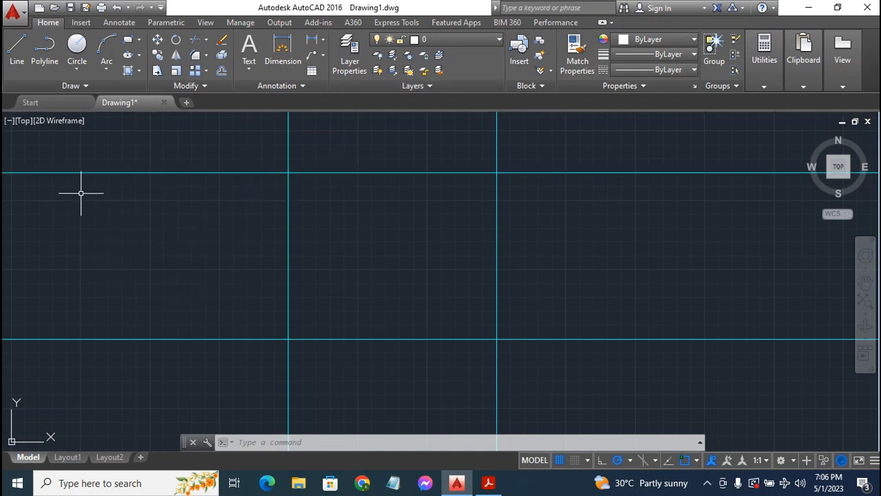
left_click(10, 56)
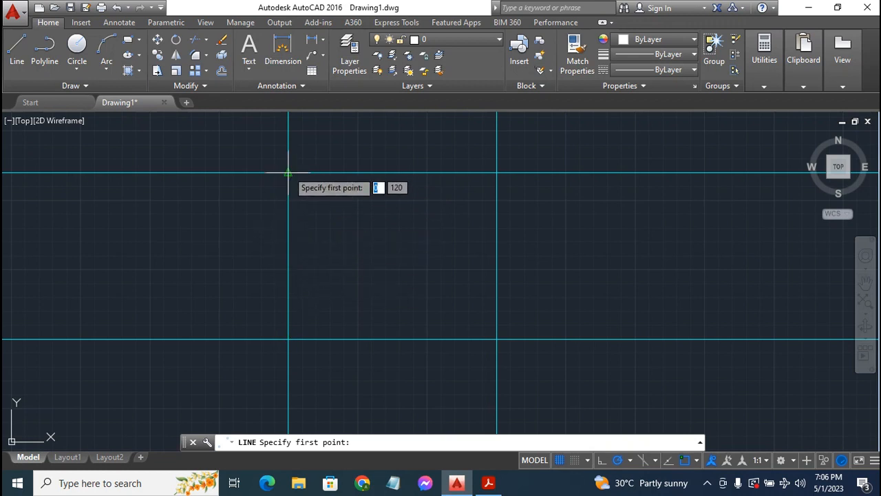
left_click(288, 172)
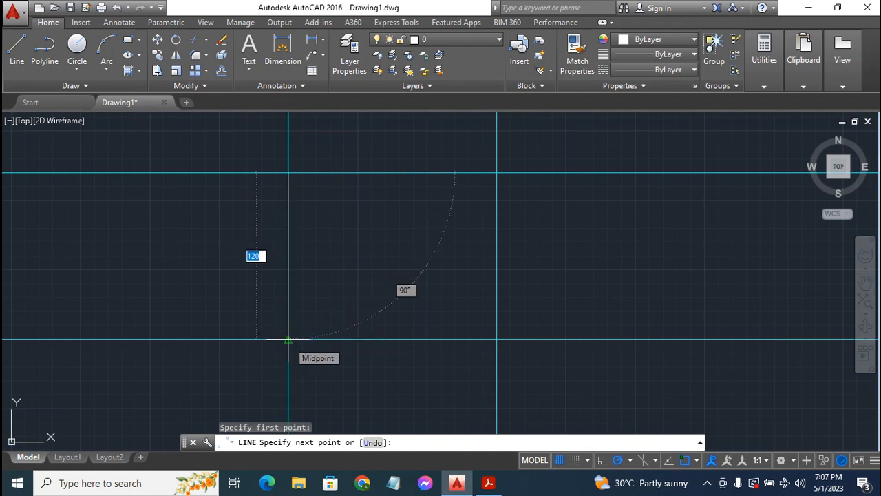
type("12")
key("Return")
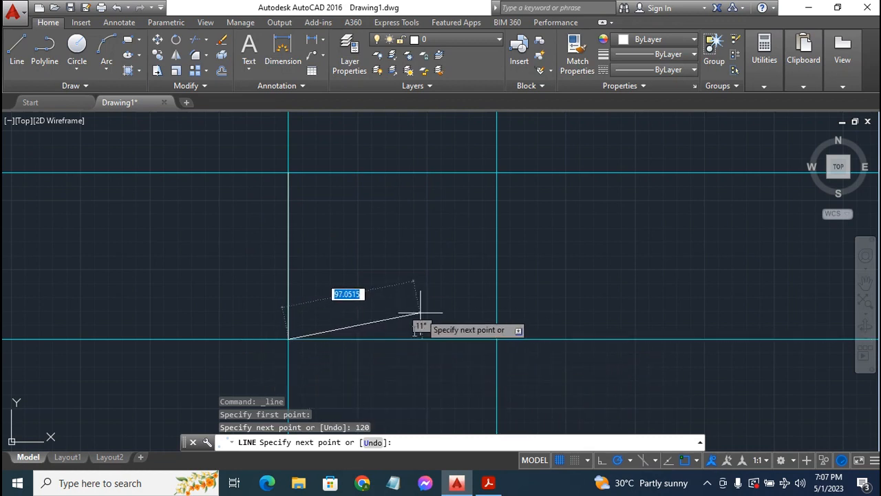
left_click(496, 338)
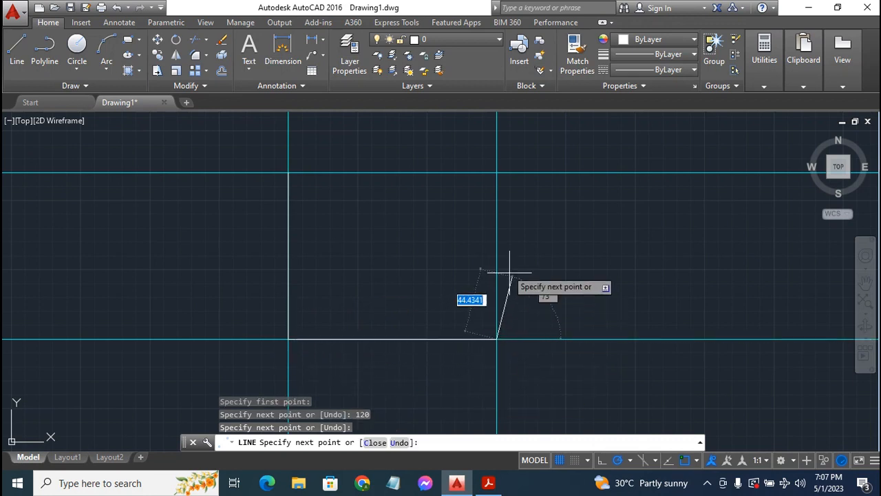
left_click(496, 171)
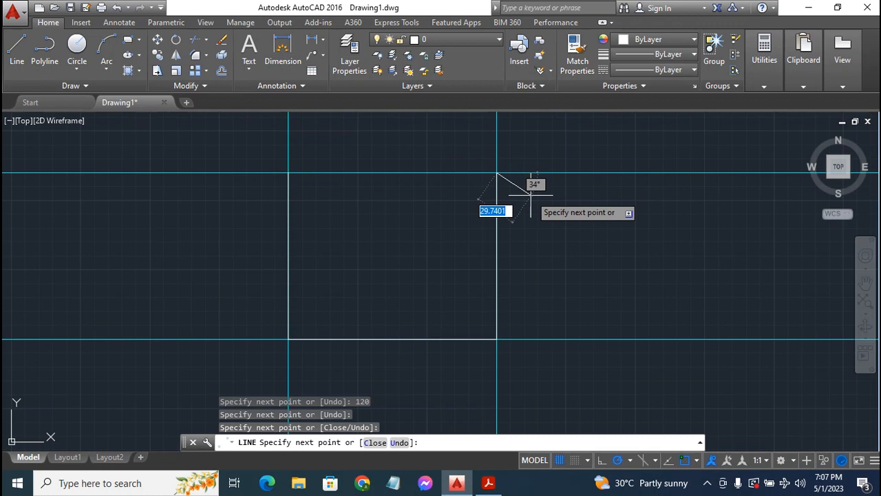
key("ctrl+z")
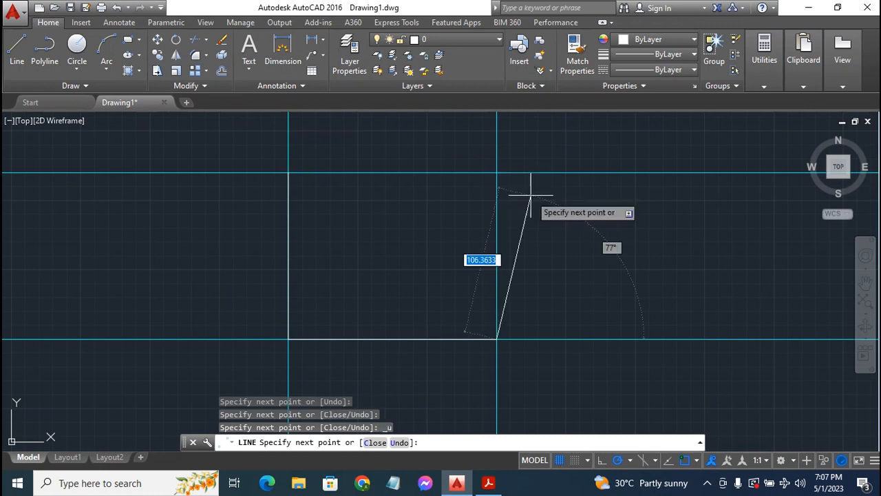
left_click(496, 171)
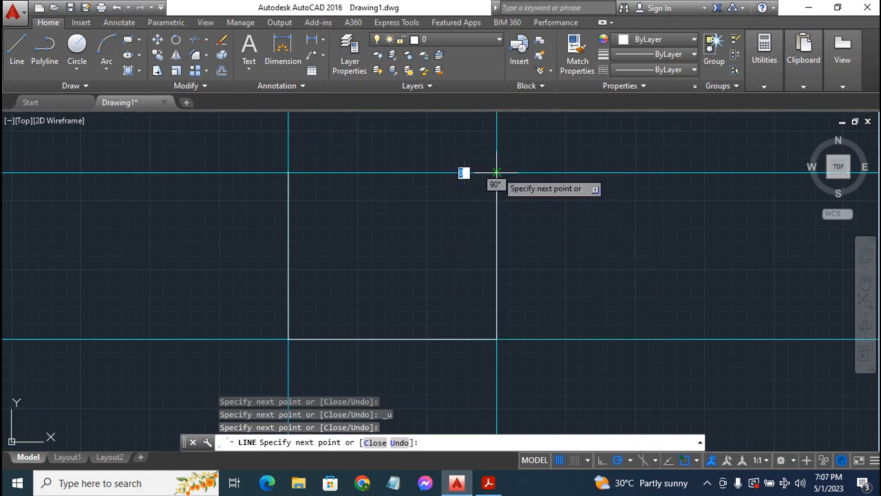
left_click(289, 172)
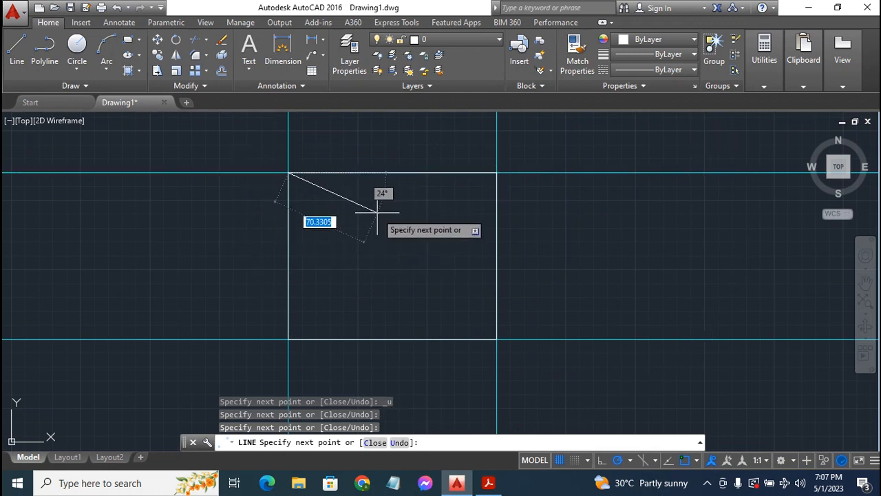
key("Escape")
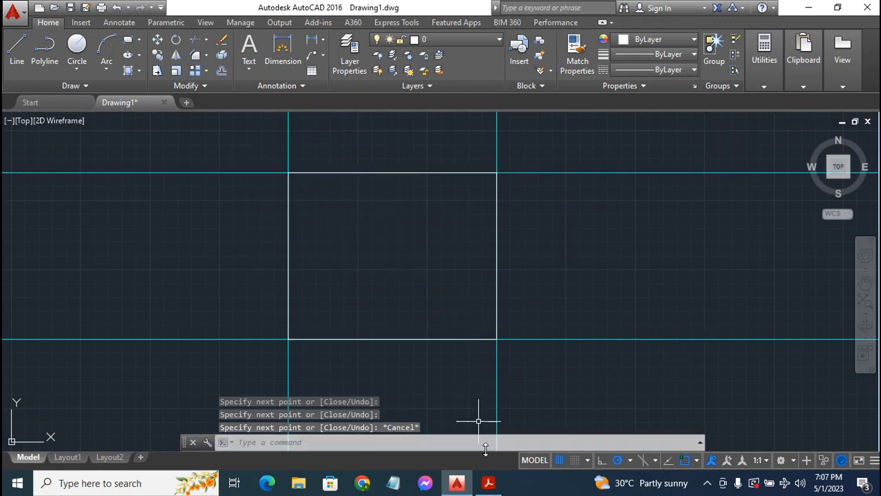
- Check the Exercise 5 dimensions in the PDF, then offset the upper horizontal construction line 30 downward in the AutoCAD drawing
left_click(488, 482)
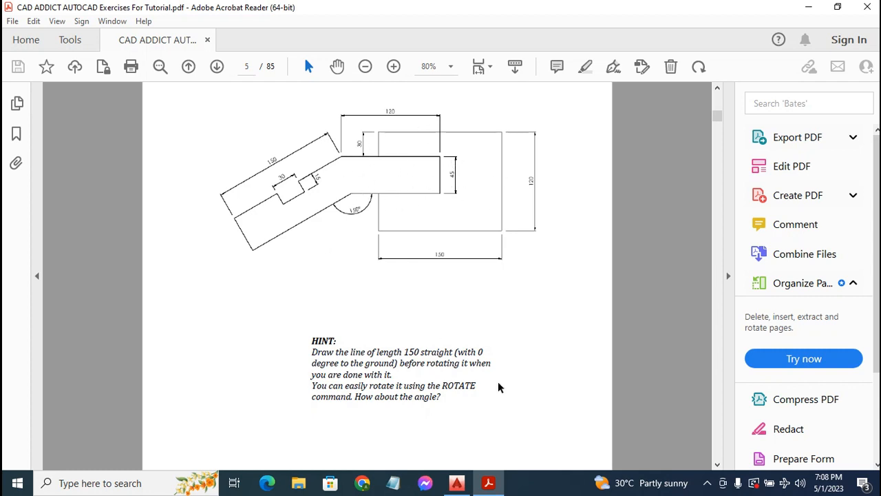
left_click(457, 482)
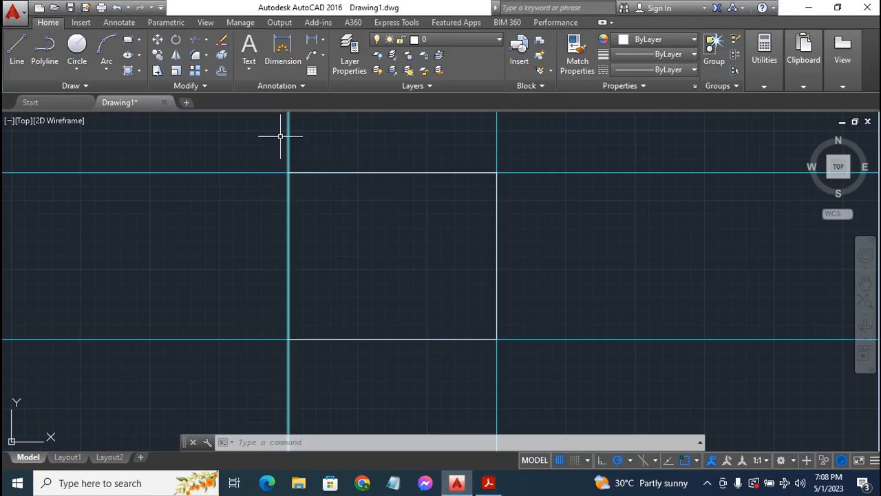
left_click(221, 71)
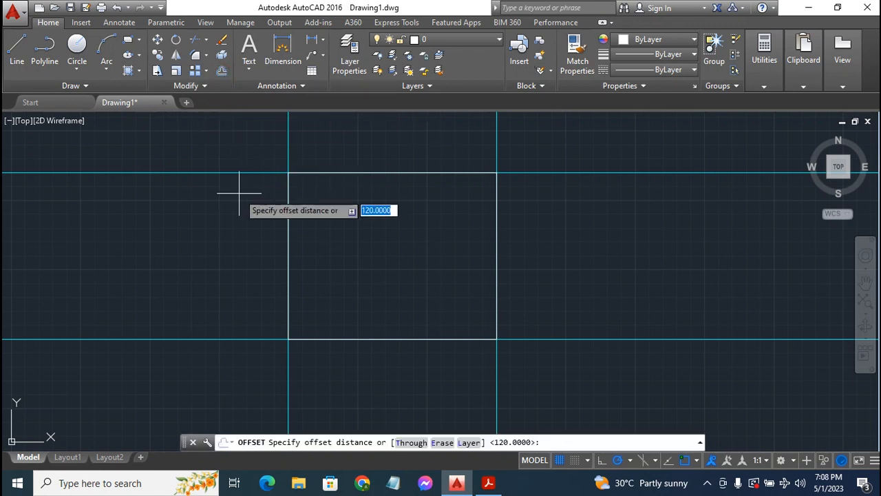
type("30")
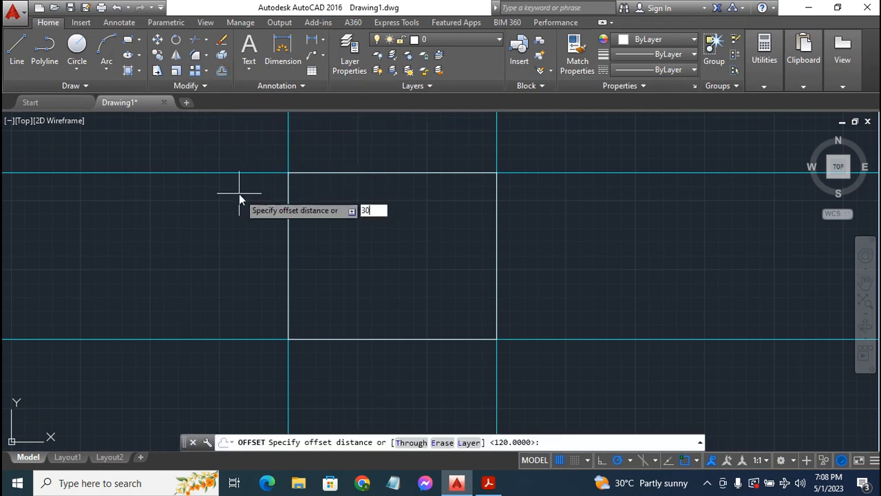
key("Return")
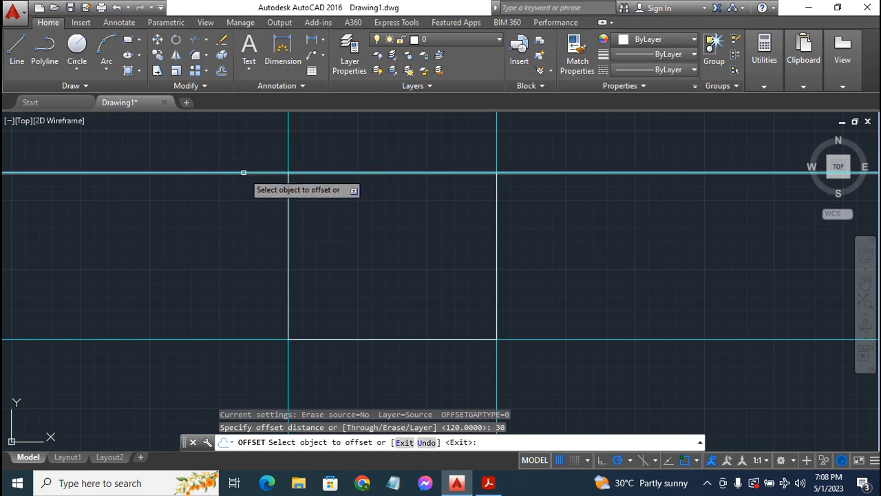
left_click(243, 172)
left_click(244, 234)
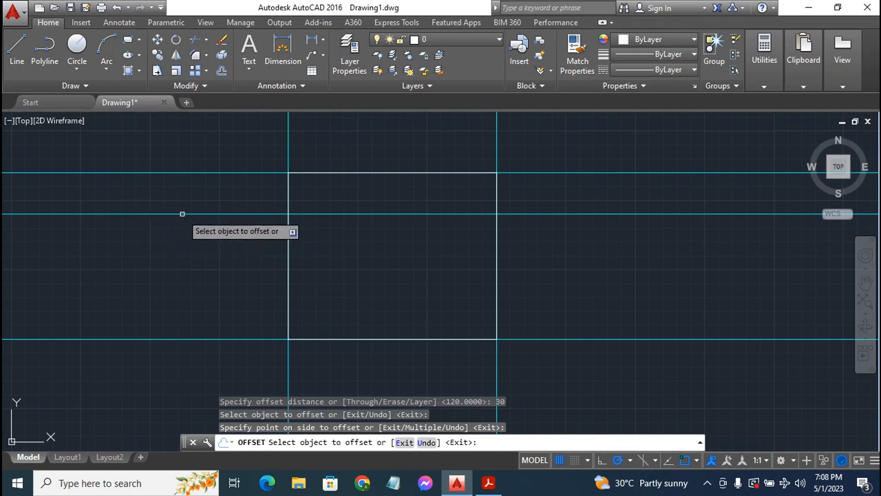
- Check the arm's width in the PDF, then offset the arm's upper horizontal construction line 45 downward in AutoCAD
left_click(488, 483)
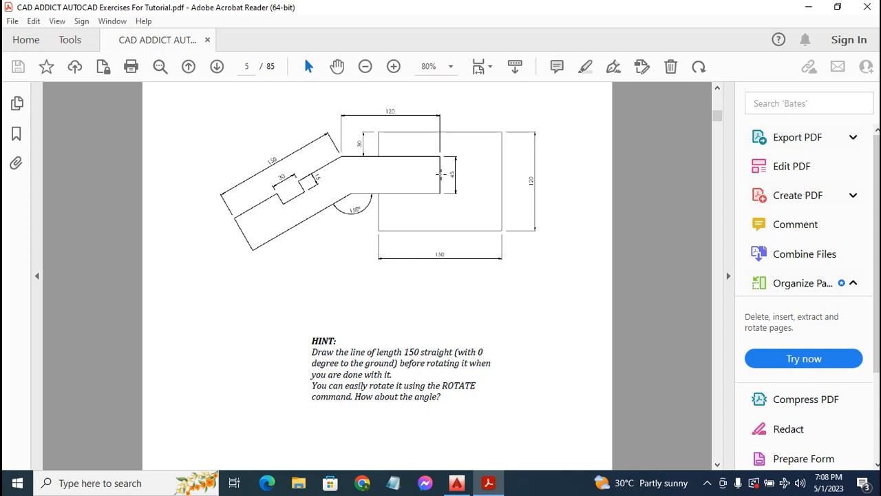
left_click(456, 484)
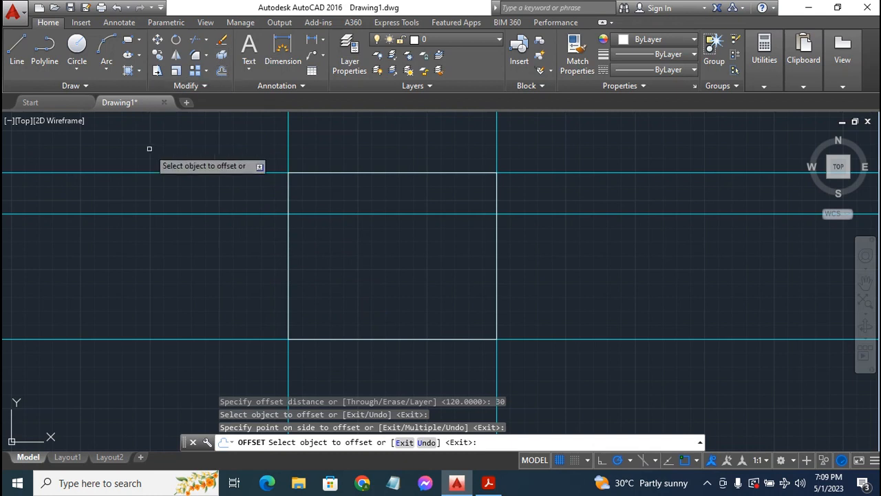
left_click(226, 70)
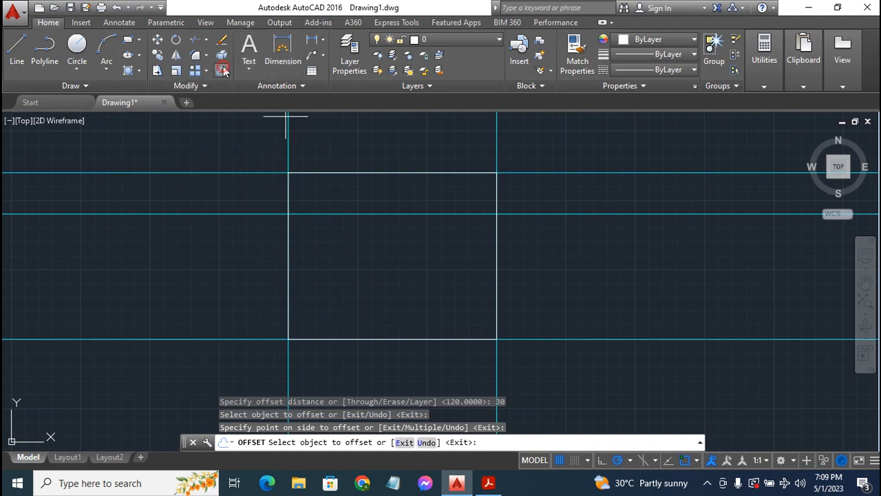
type("45")
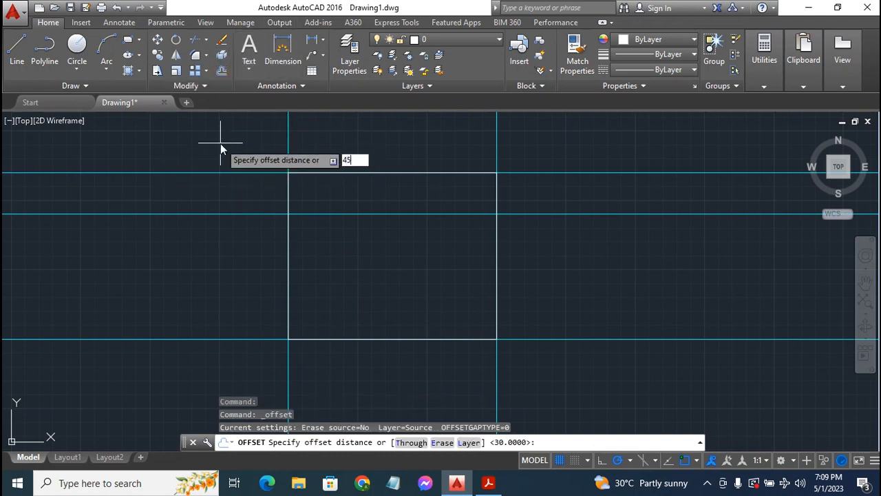
key("Return")
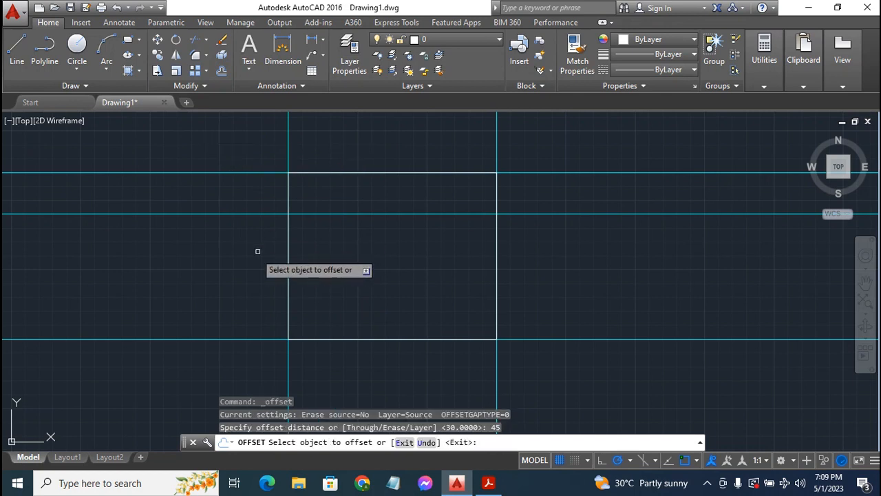
left_click(242, 214)
left_click(244, 256)
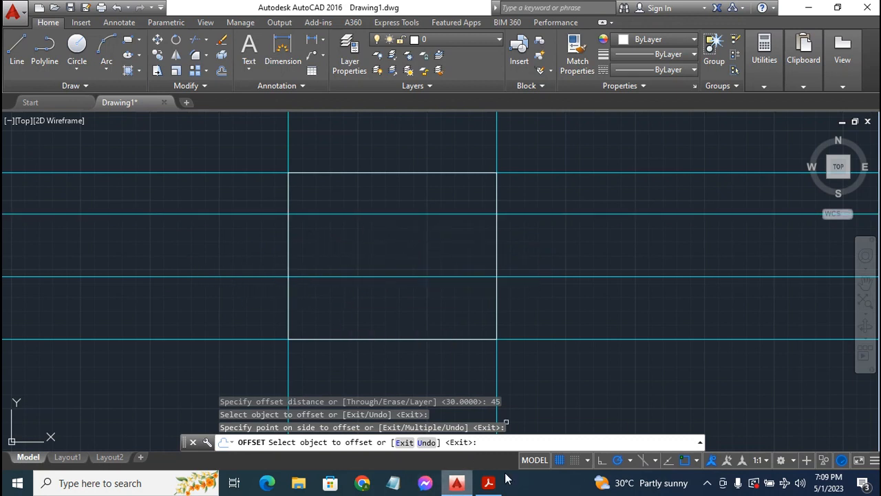
- Review the arm's end position in the PDF, then offset the rectangle's left vertical construction line 75 to the right in AutoCAD
left_click(482, 491)
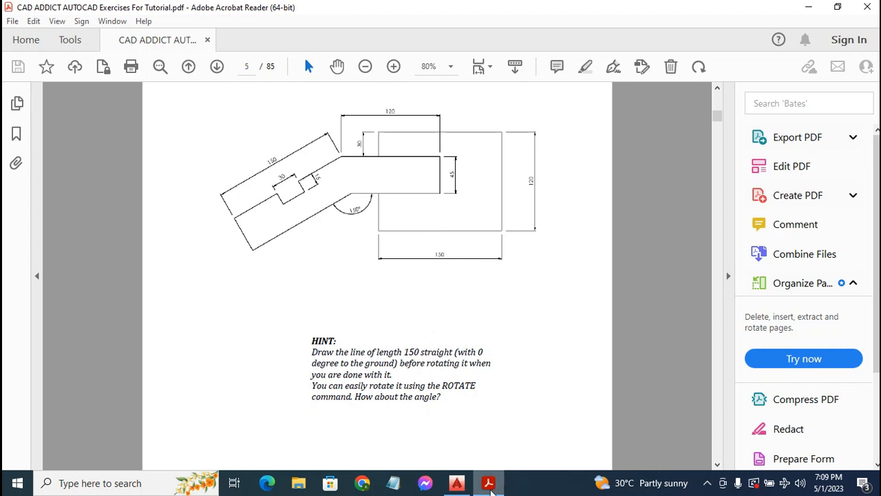
left_click(457, 482)
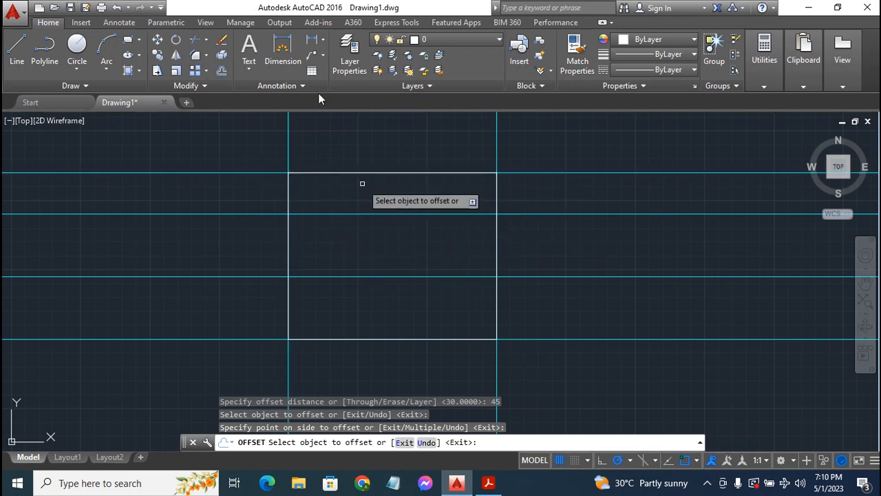
left_click(222, 72)
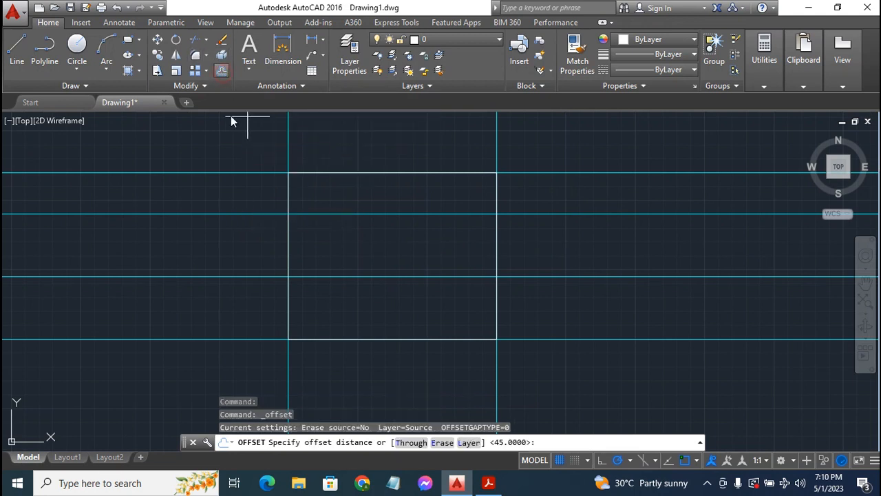
type("75")
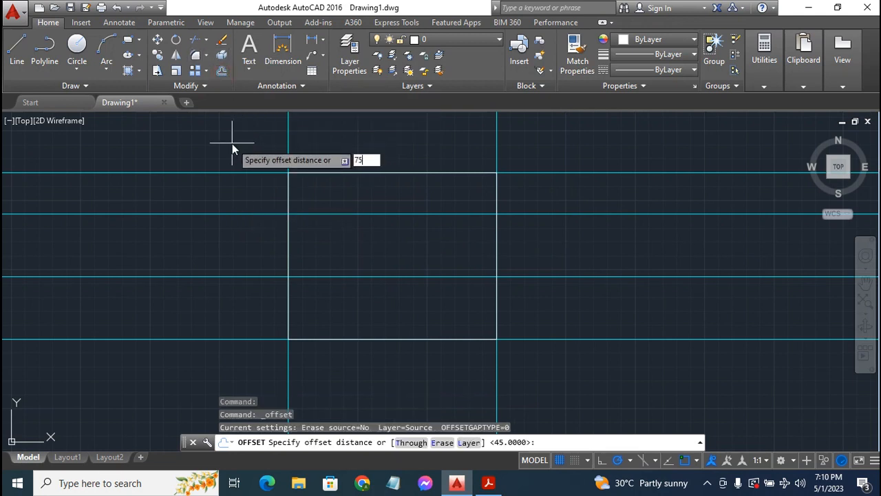
key("Return")
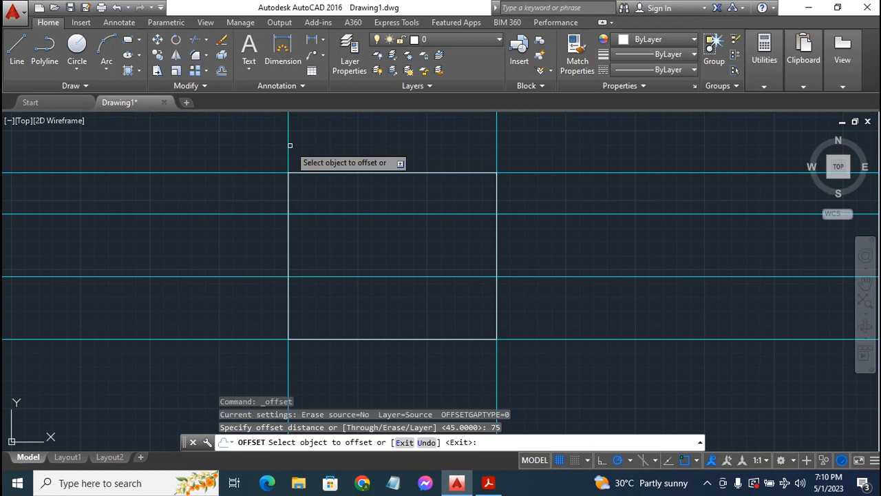
left_click(289, 145)
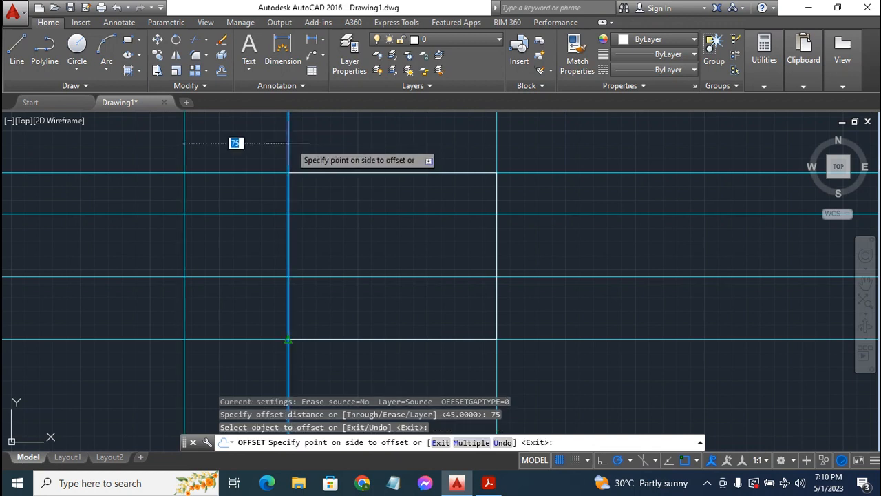
left_click(404, 142)
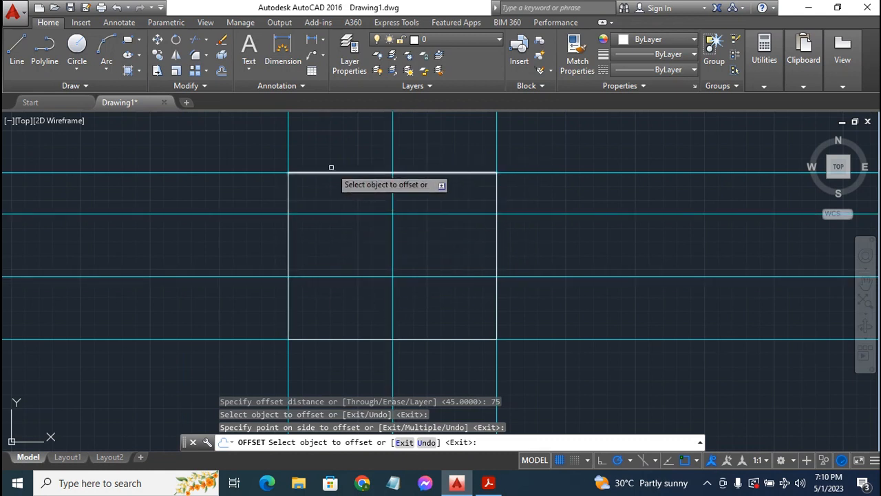
key("Escape")
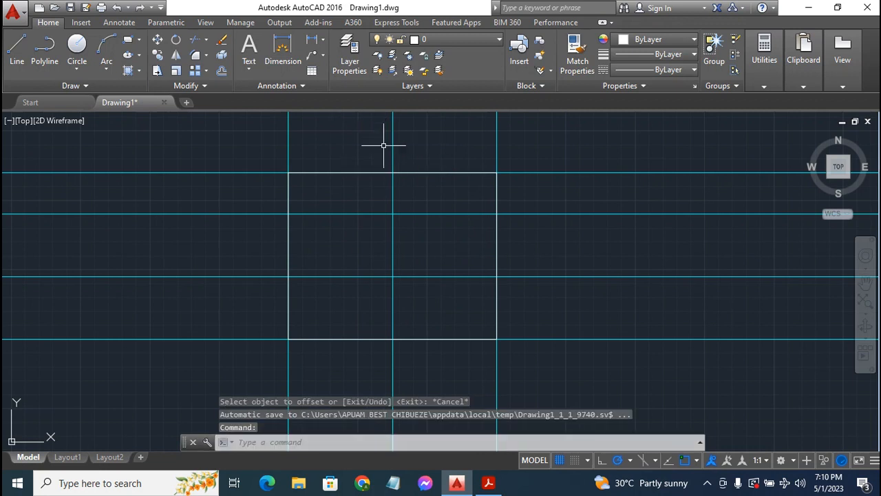
- Check the arm in the PDF, then draw its lower horizontal edge in AutoCAD from its right end to the leftmost vertical construction line
left_click(488, 485)
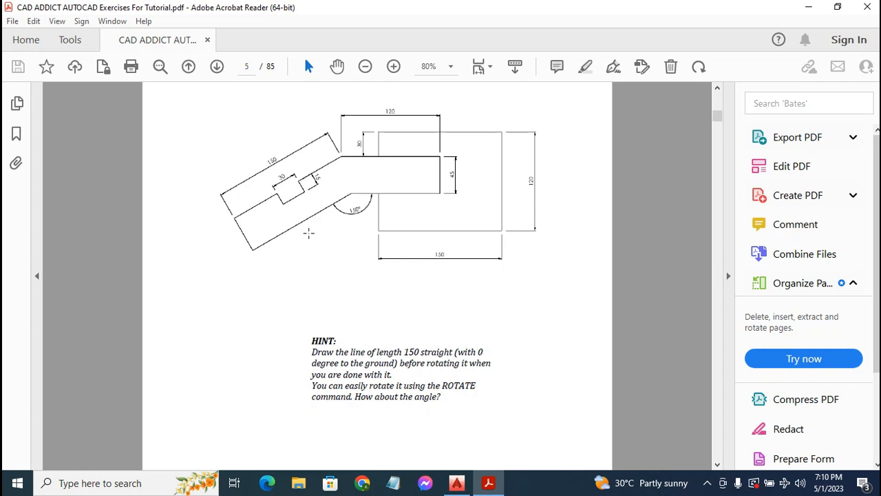
left_click(456, 483)
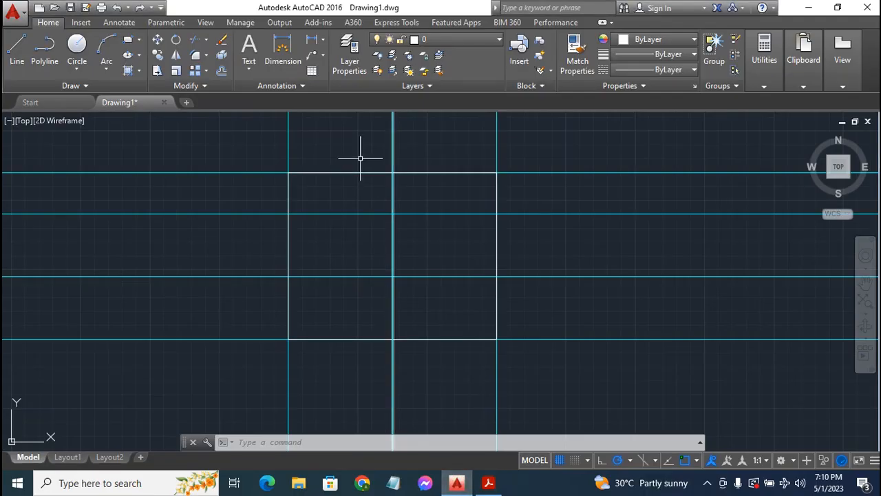
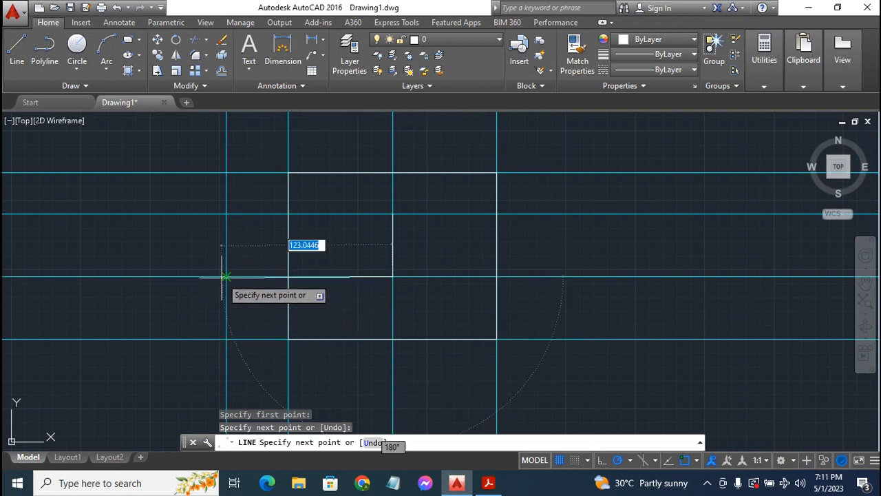
left_click(227, 277)
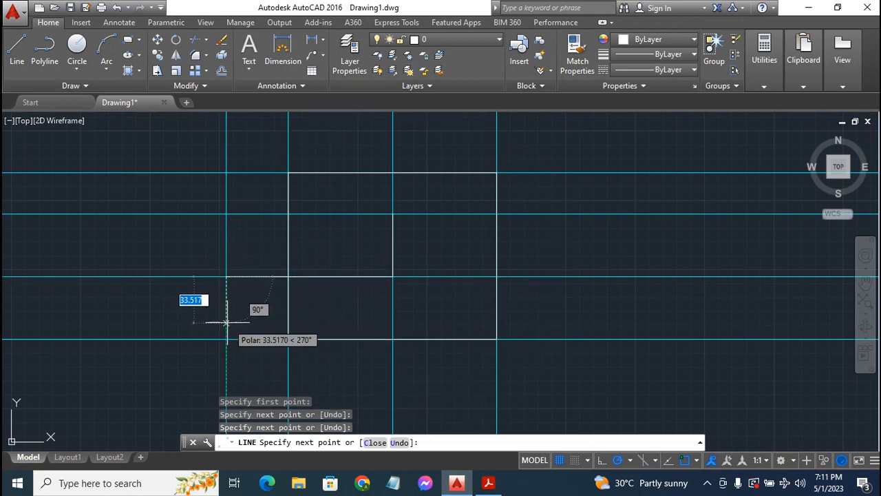
key("Escape")
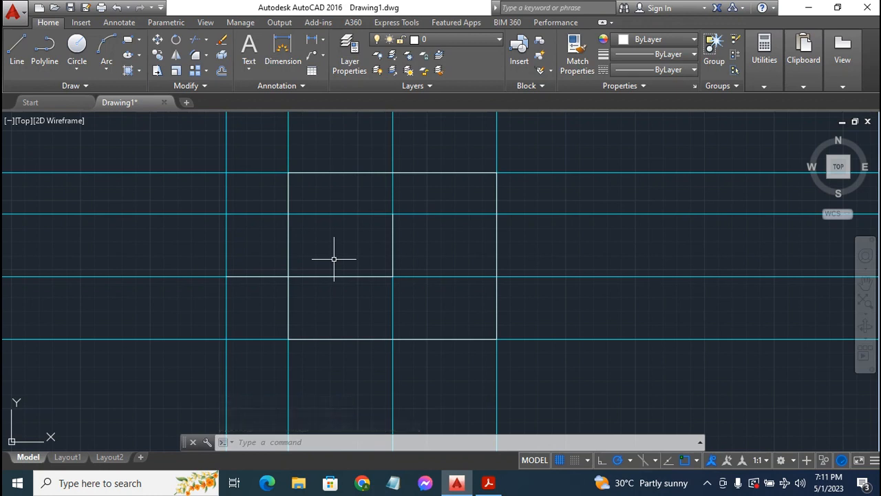
- Draw the arm's upper horizontal edge from the top of its right end to the leftmost vertical construction line
type("l")
key("Return")
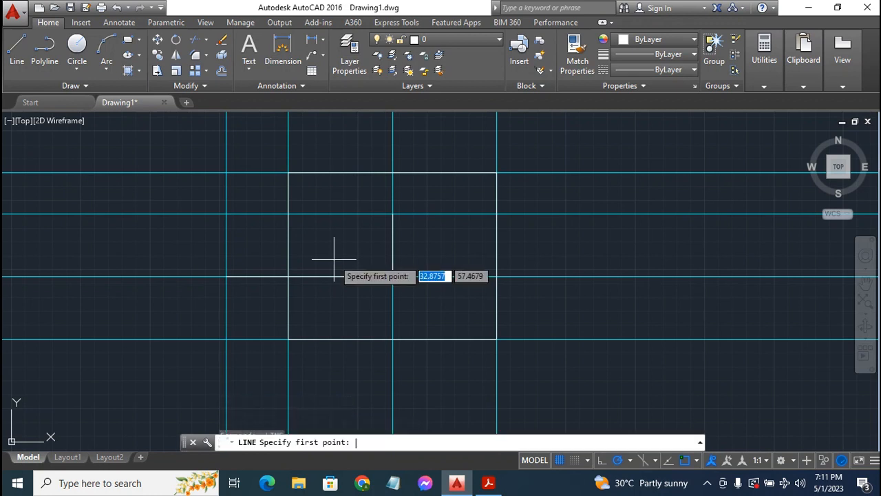
left_click(392, 214)
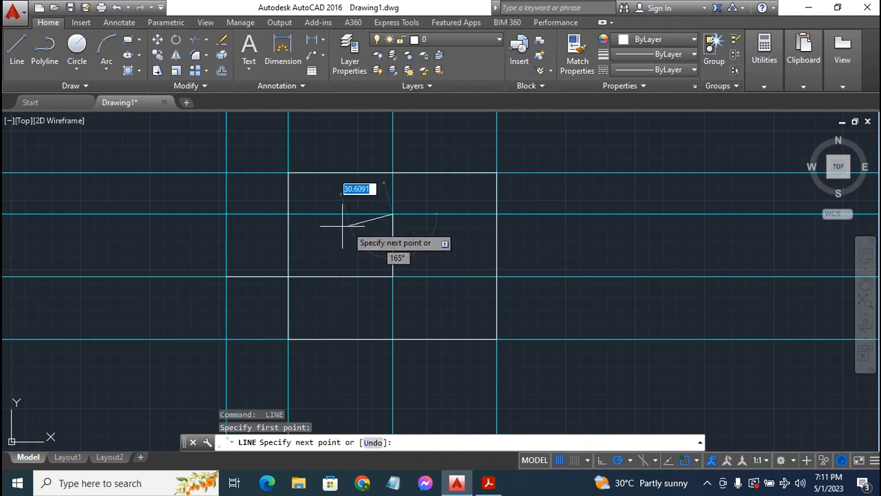
left_click(227, 214)
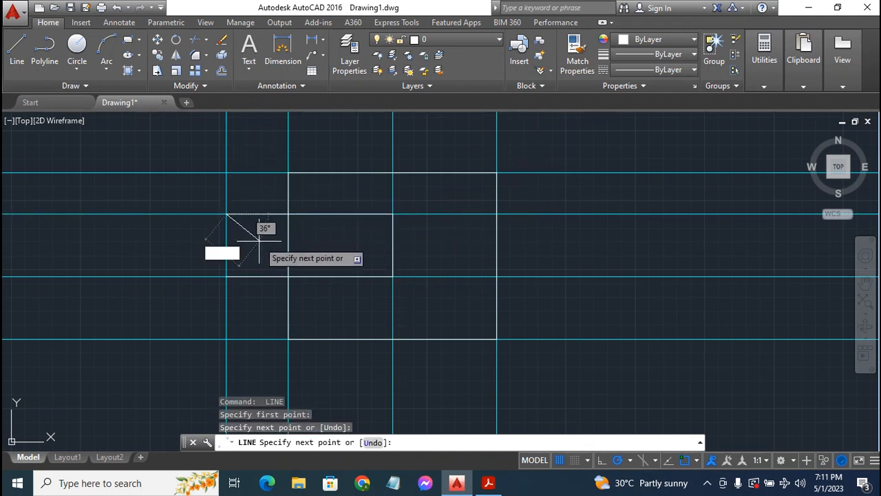
key("Escape")
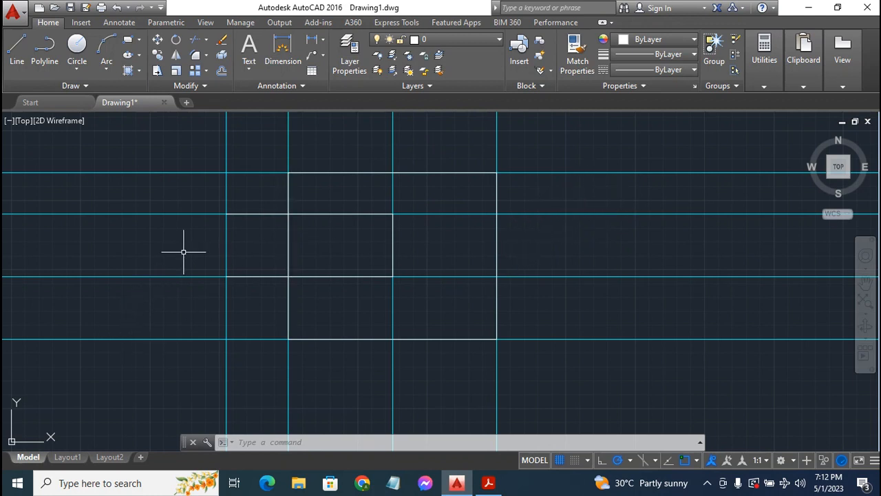
- Erase the two vertical construction lines through the rectangle's left edge and the arm's right end
left_click(288, 136)
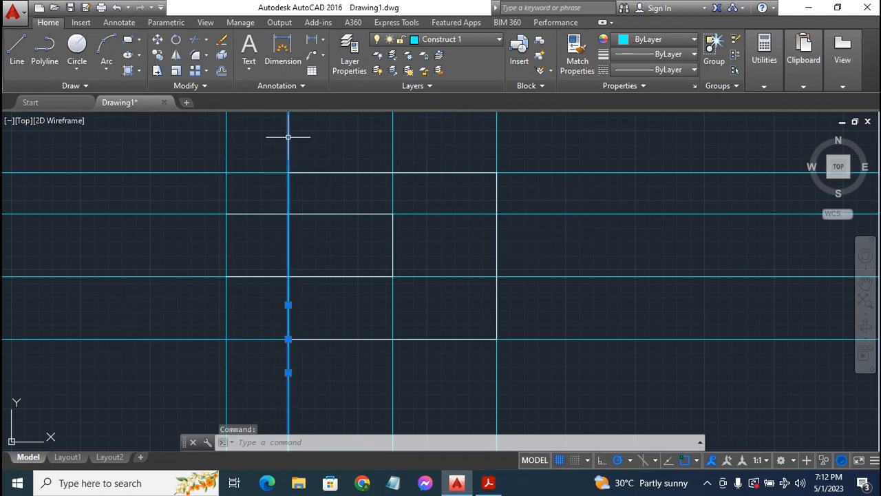
left_click(395, 143)
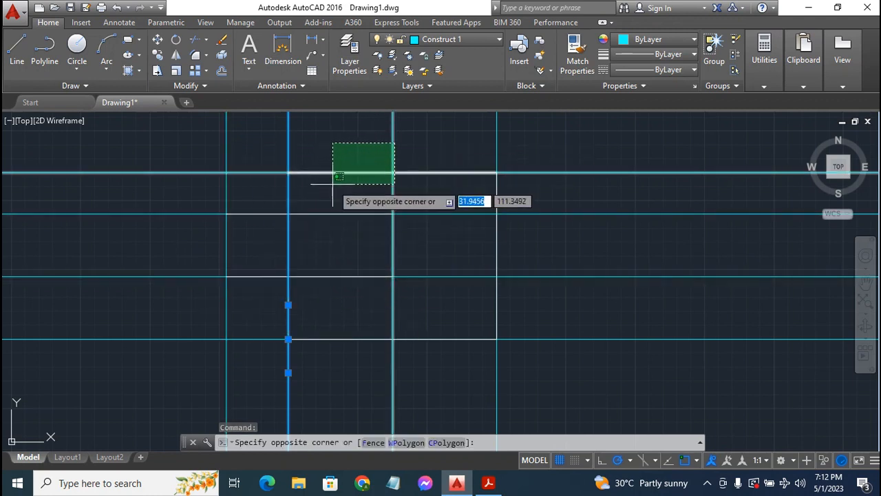
left_click(352, 170)
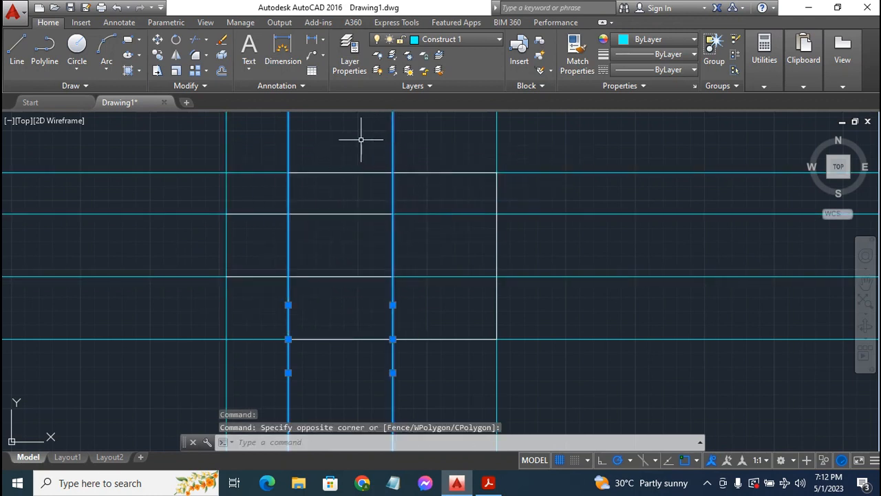
key("Delete")
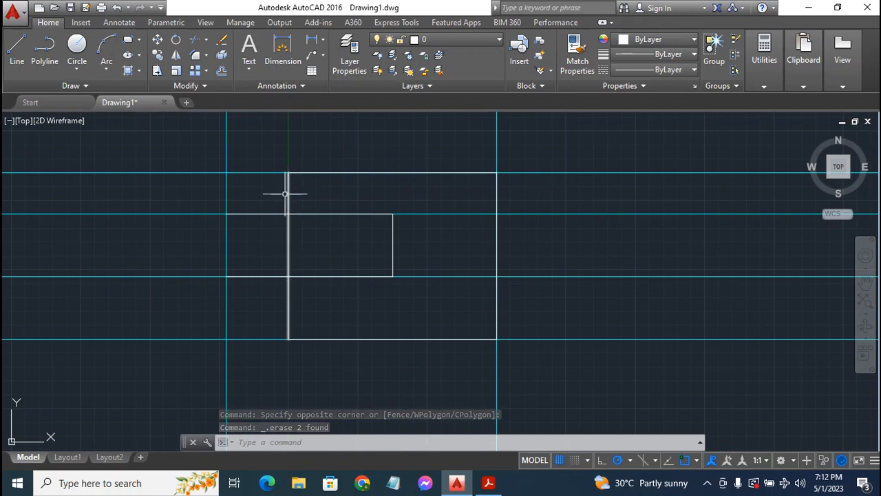
- Check the angled part of the arm in the exercises PDF, and return to the AutoCAD drawing
left_click(488, 483)
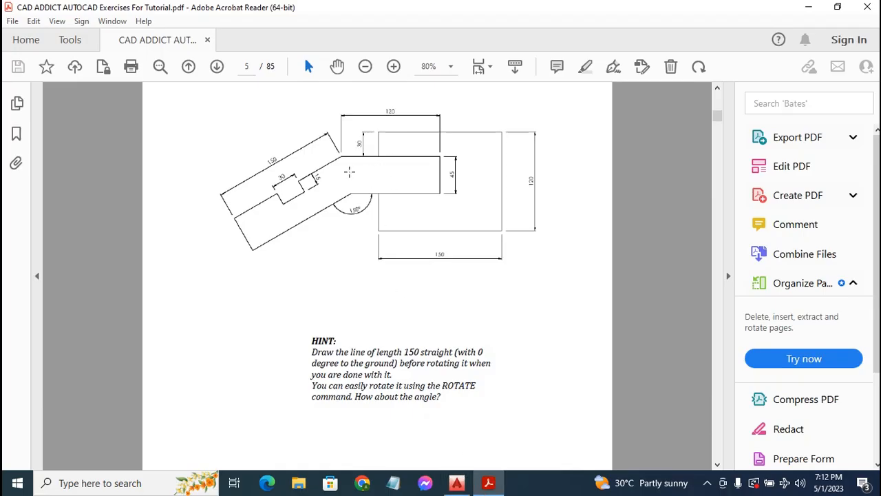
left_click(456, 482)
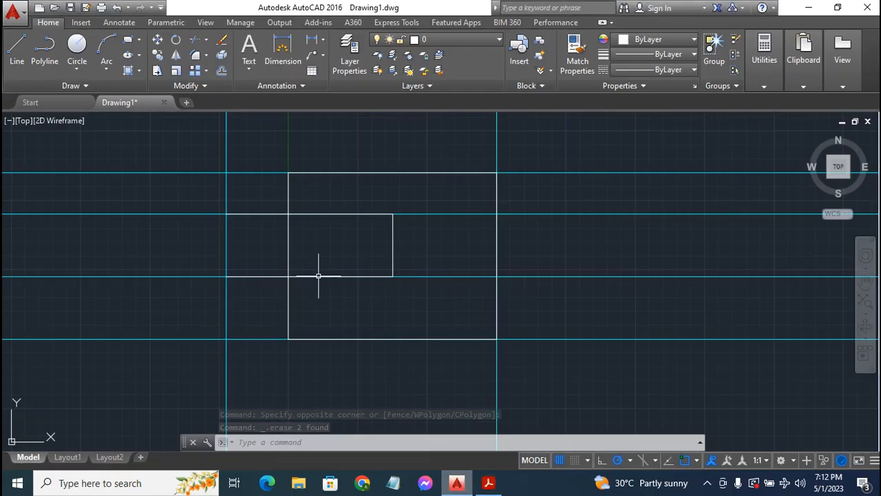
- Trim away the part of the rectangle's left edge that lies between the arm's two horizontal edges
left_click(572, 165)
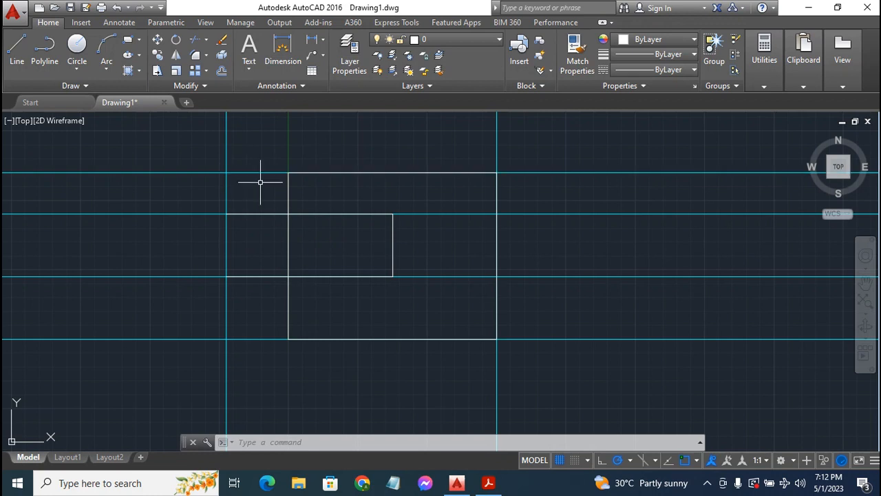
left_click(193, 41)
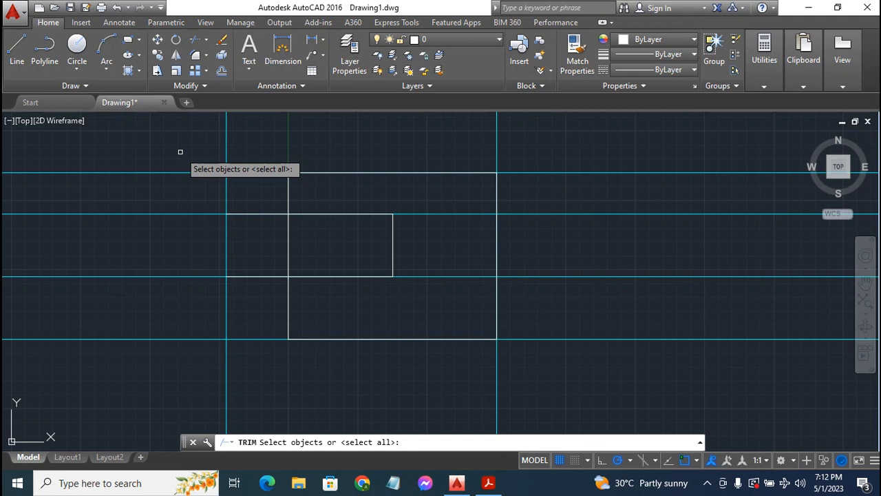
key("Return")
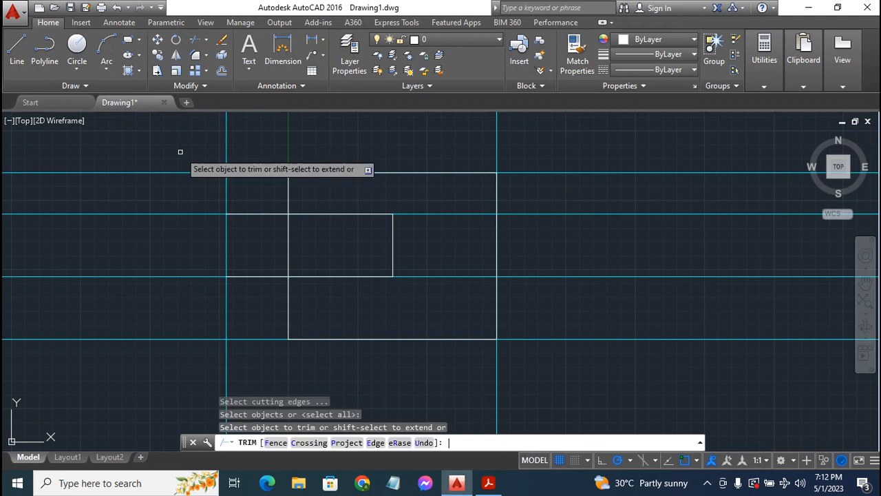
left_click(290, 236)
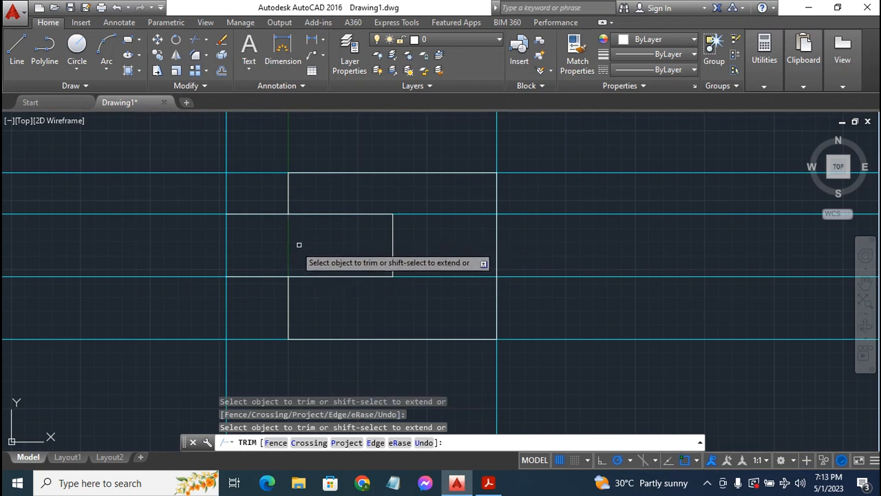
key("Escape")
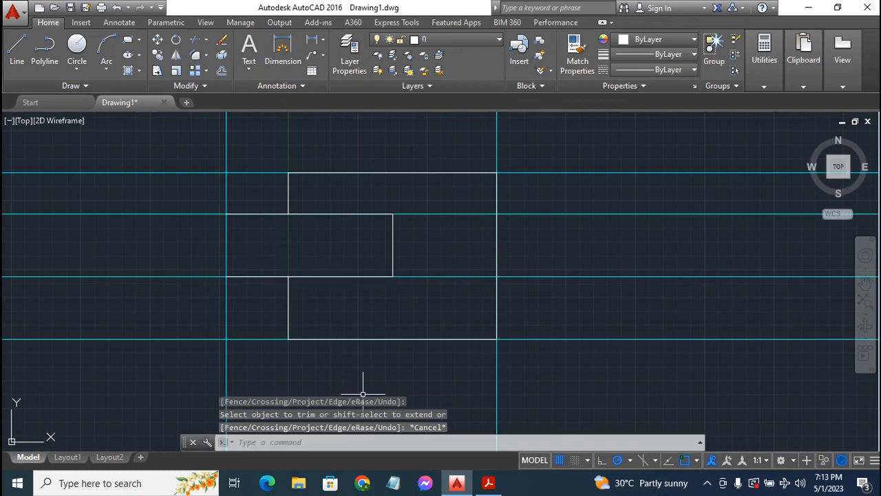
- Check the angled part's length and the drawing hint in the exercises PDF, and return to the AutoCAD drawing
left_click(489, 482)
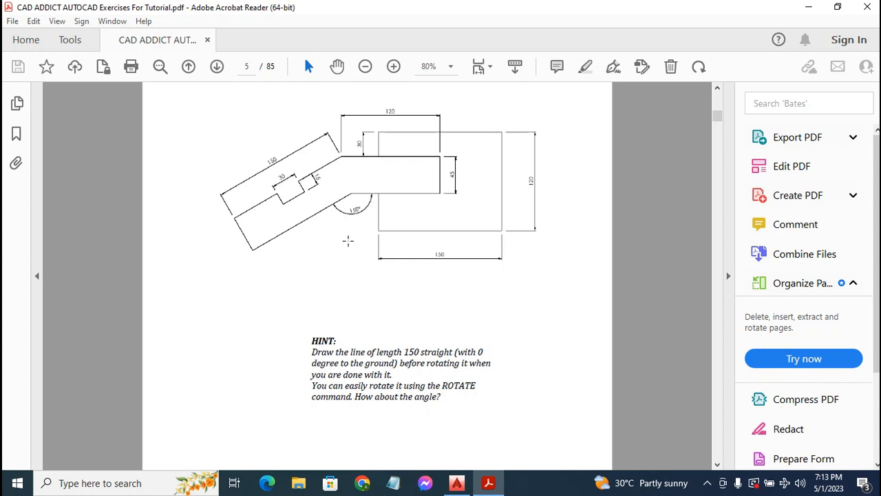
left_click(456, 482)
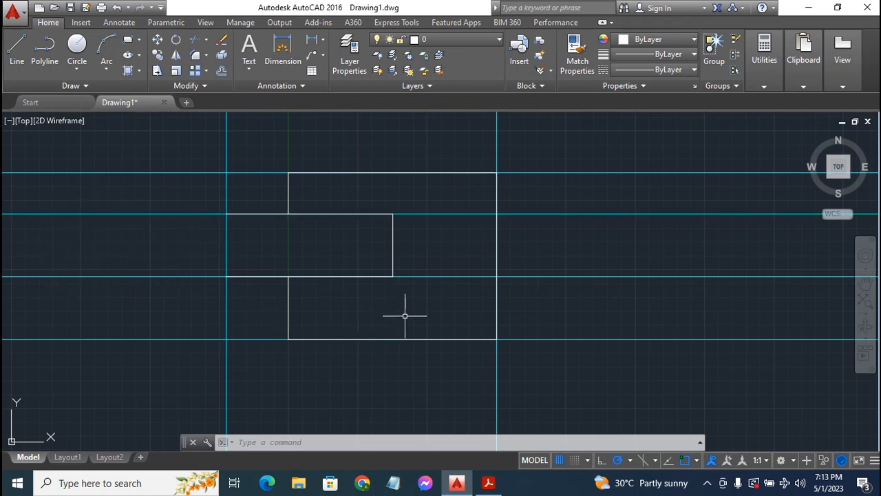
left_click(489, 482)
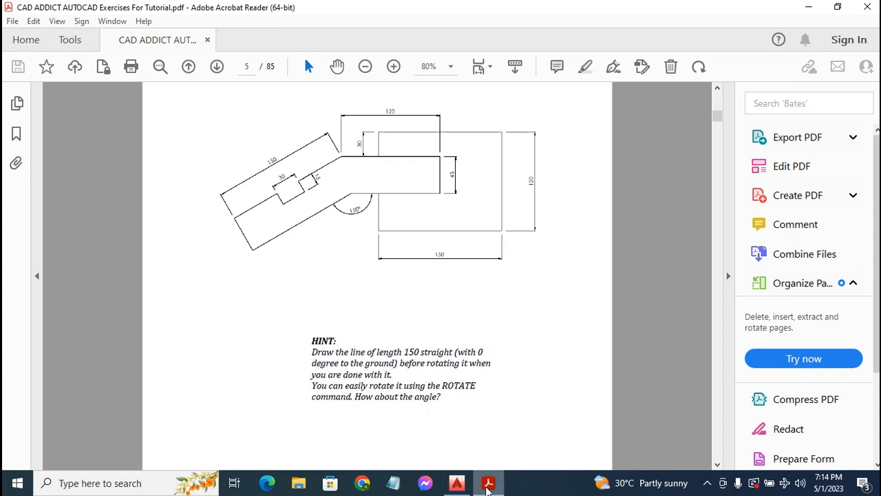
mouse_move(487, 487)
left_click(460, 487)
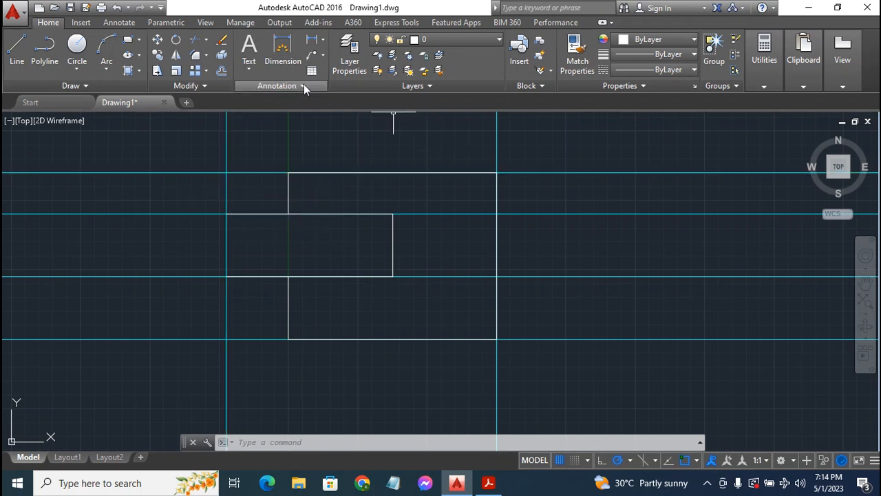
- Offset the vertical construction line at the arm's left end by 150 to the left
left_click(223, 72)
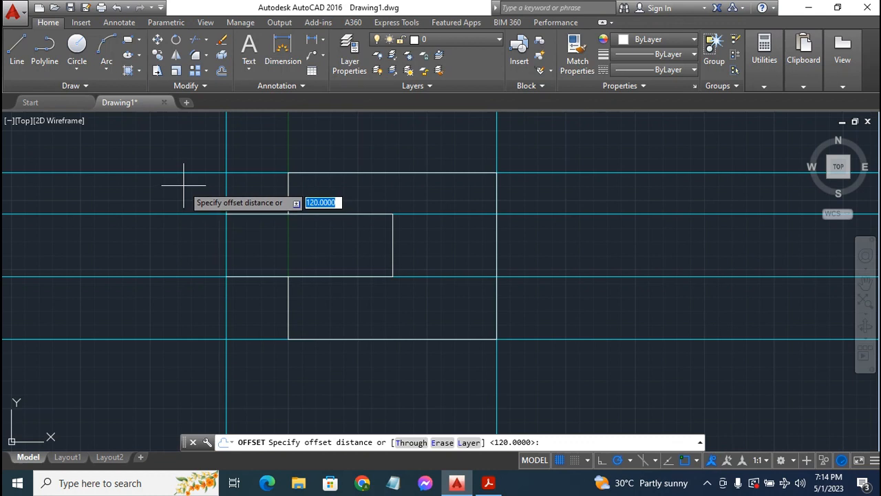
type("150")
key("Return")
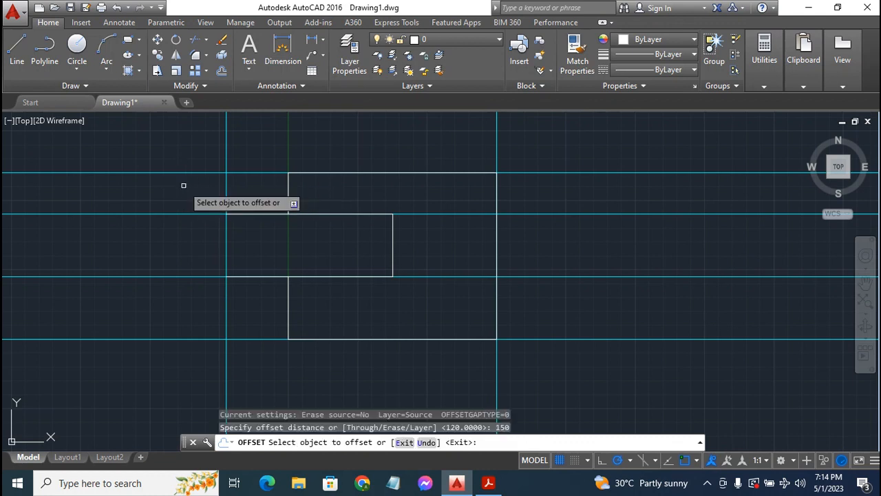
left_click(227, 140)
left_click(123, 152)
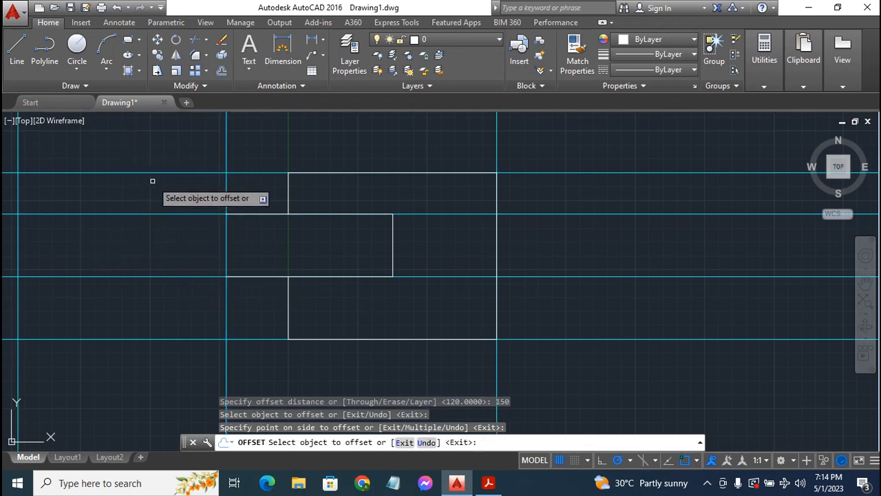
key("Escape")
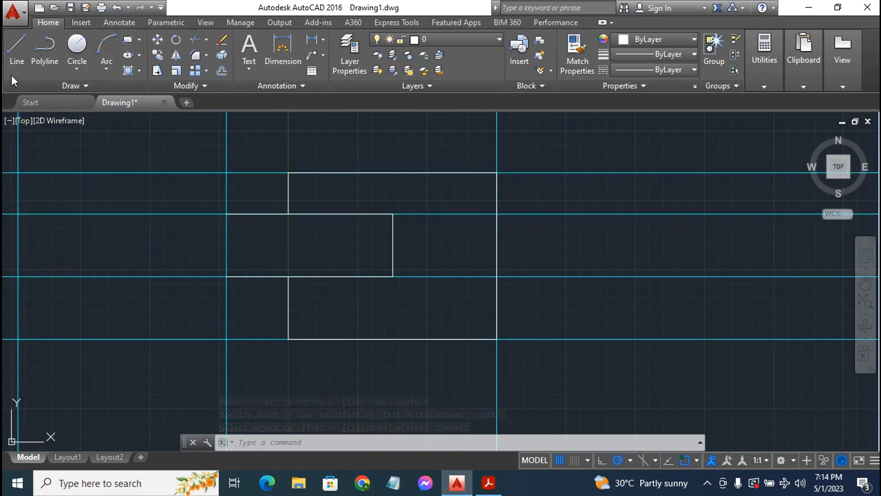
- Draw the straight 150 by 45 arm extension from the upper edge's left end, around the new construction line, to the lower edge's left end
left_click(20, 53)
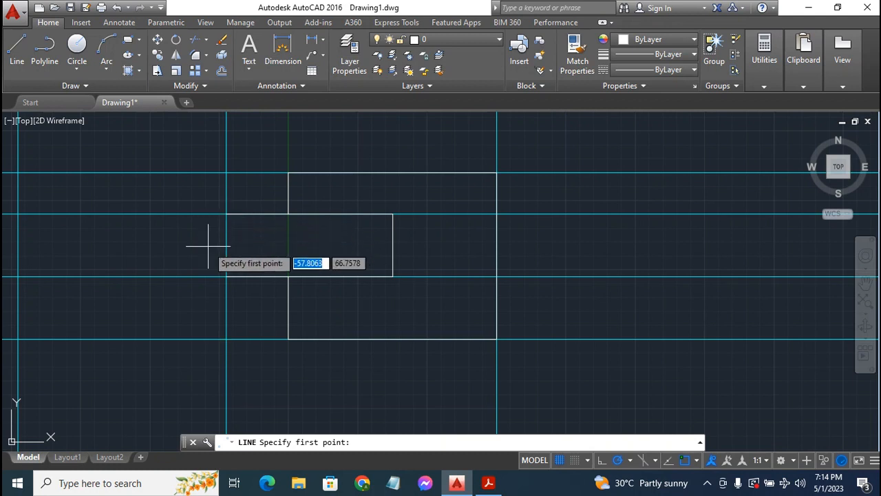
left_click(227, 214)
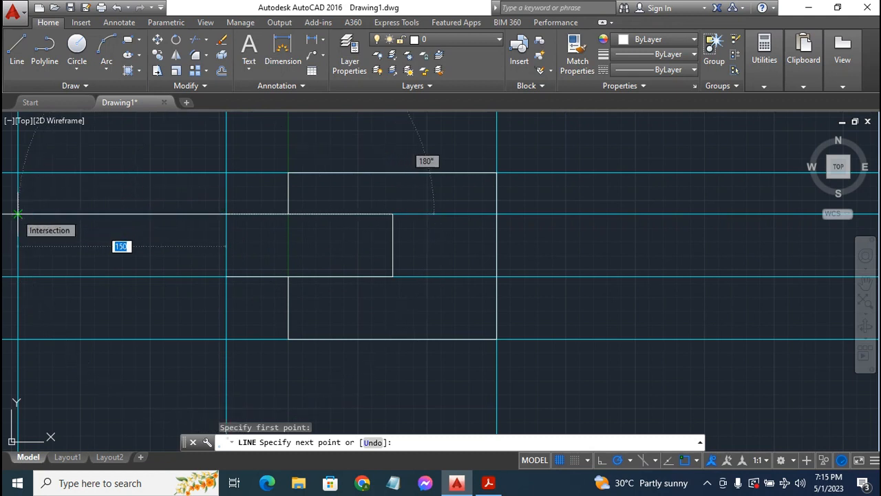
left_click(18, 214)
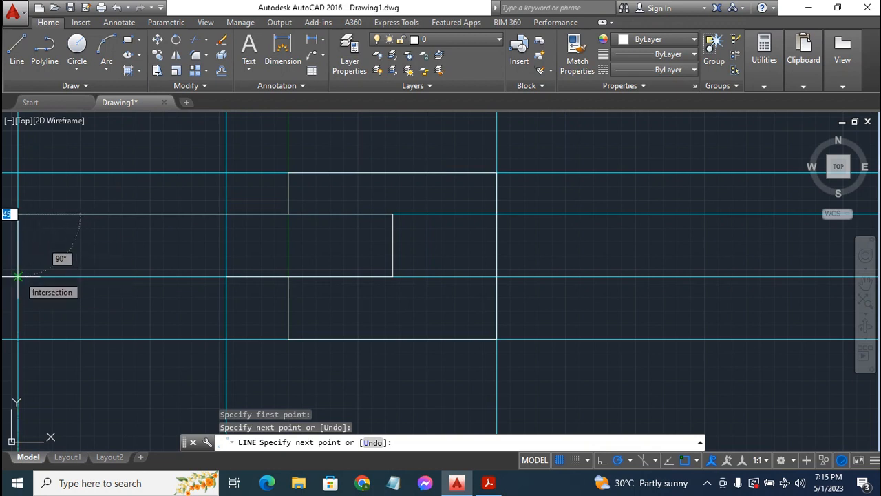
left_click(18, 276)
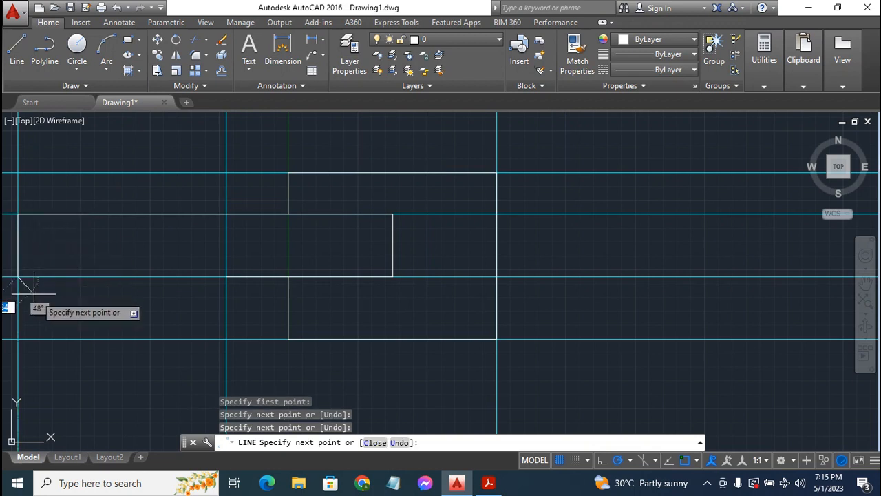
left_click(226, 276)
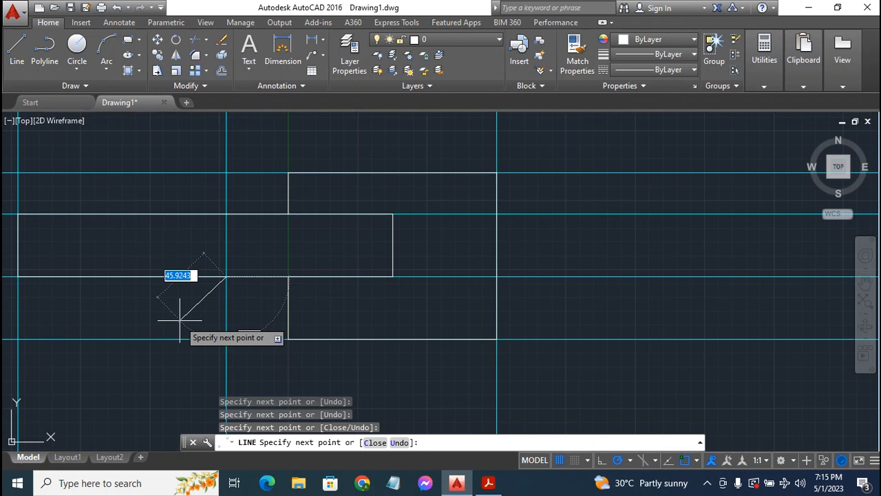
key("Escape")
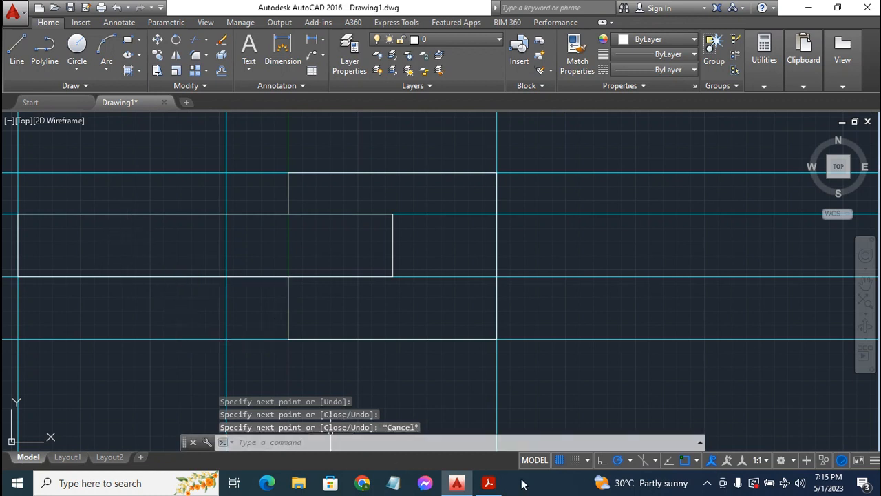
- Check the notch in the exercises PDF, then make Construct 1 the current layer in the AutoCAD drawing
left_click(489, 483)
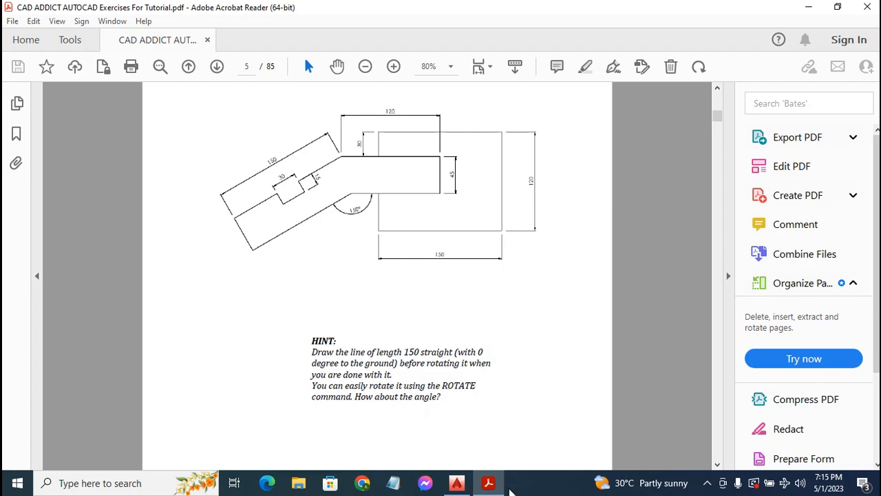
left_click(457, 482)
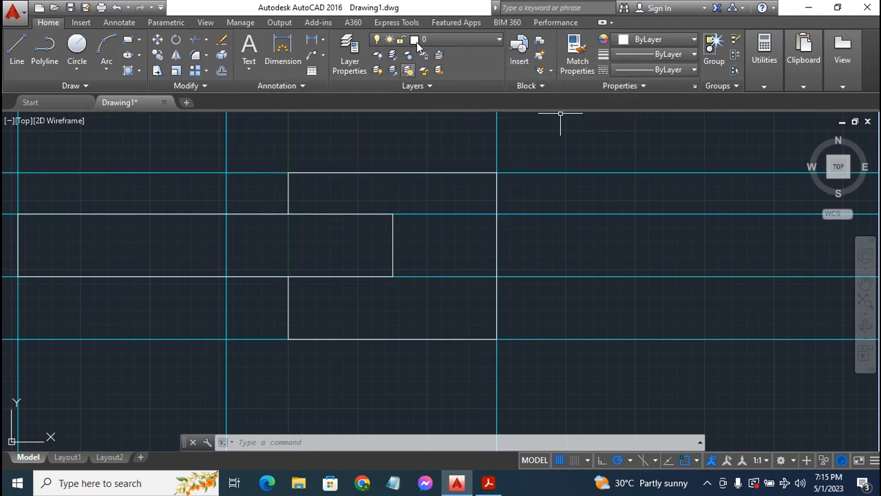
left_click(458, 39)
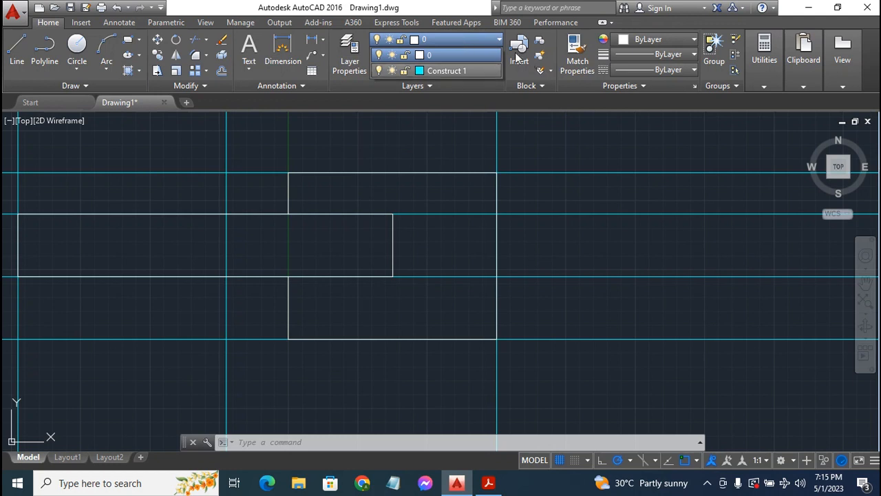
left_click(463, 69)
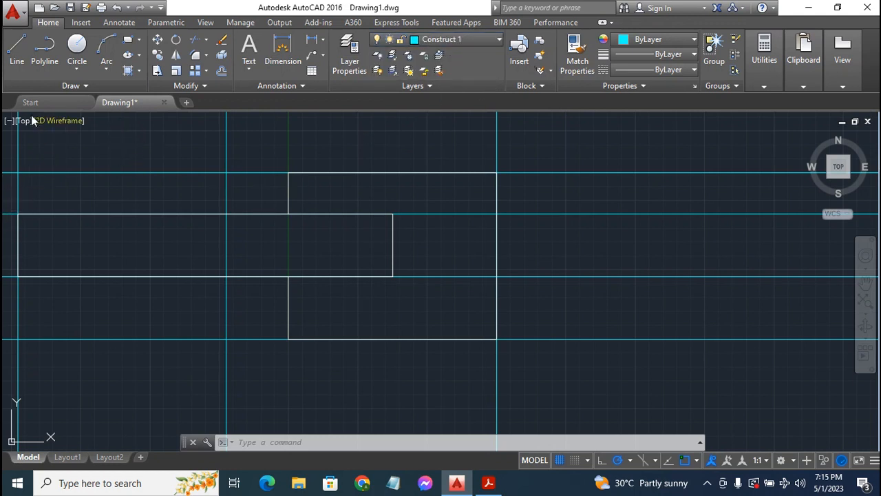
- Draw a vertical construction line through the midpoint of the arm extension's 150 upper edge
left_click(65, 87)
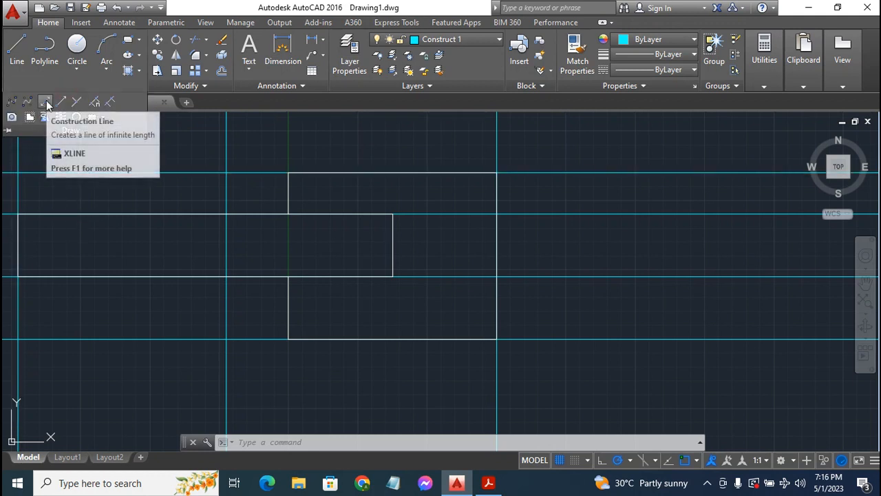
left_click(45, 102)
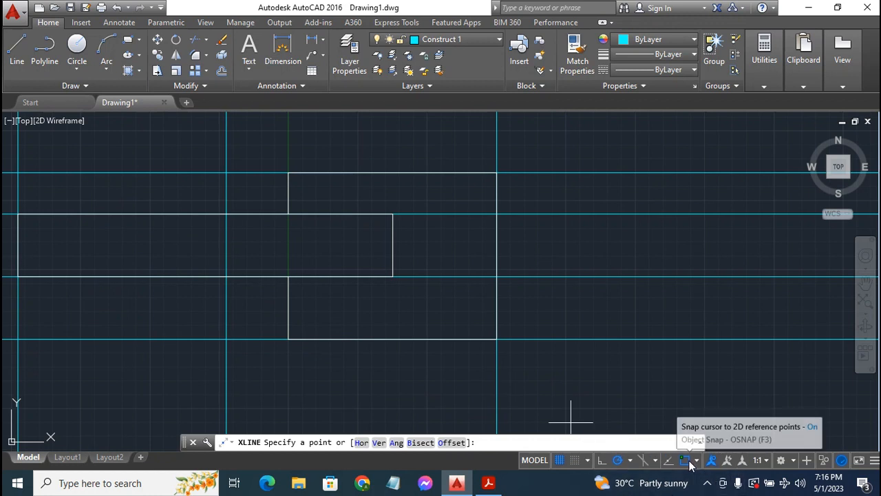
left_click(121, 214)
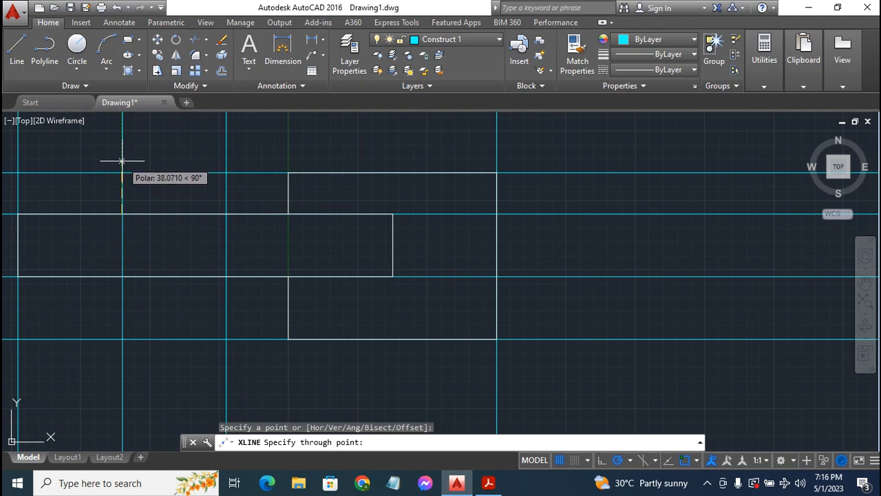
left_click(122, 161)
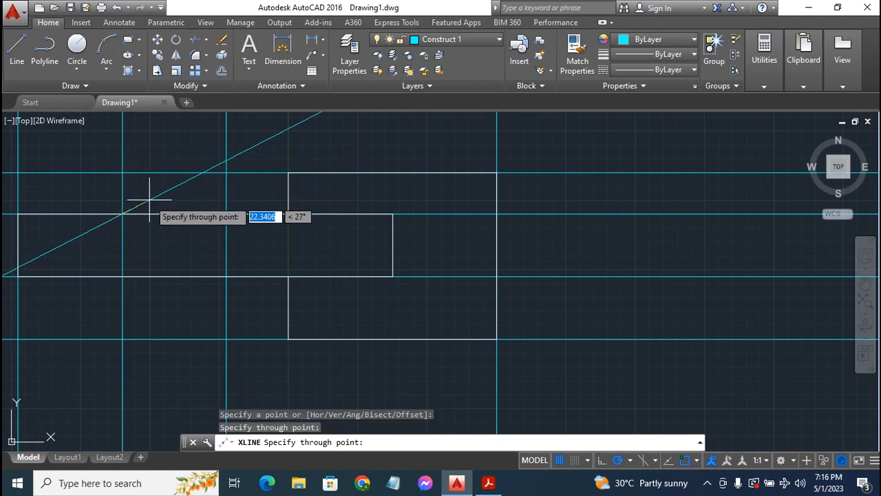
key("Escape")
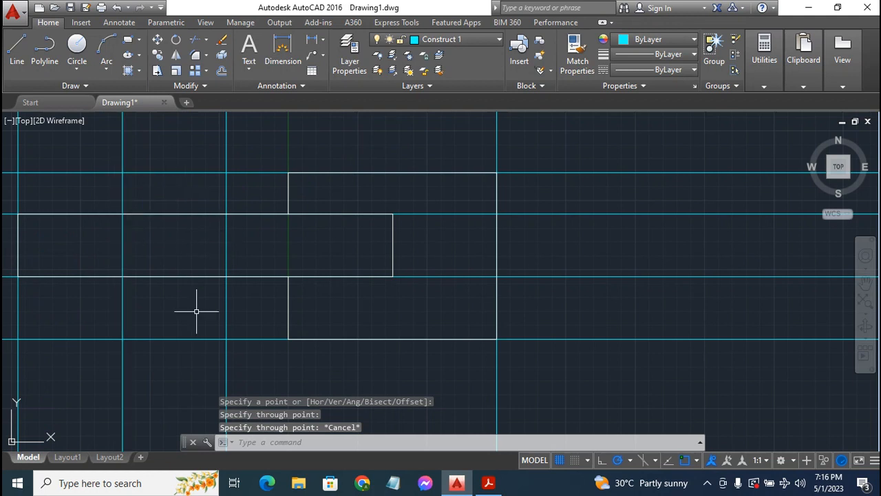
- Check the notch in the exercises PDF, then in AutoCAD offset the arm extension's midpoint construction line by 15 to each side
left_click(488, 482)
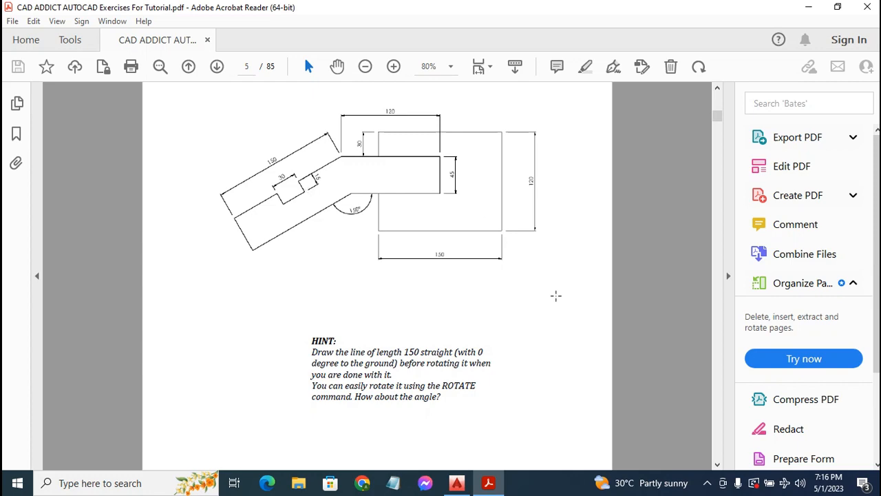
left_click(456, 482)
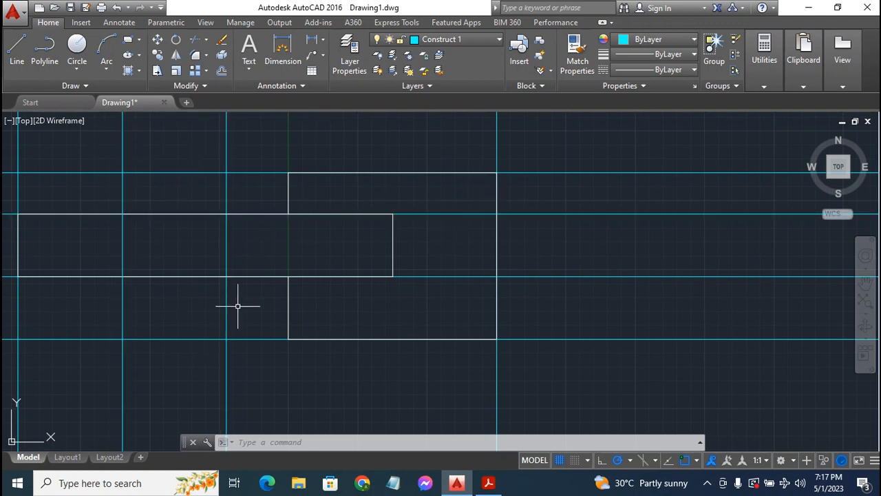
left_click(221, 71)
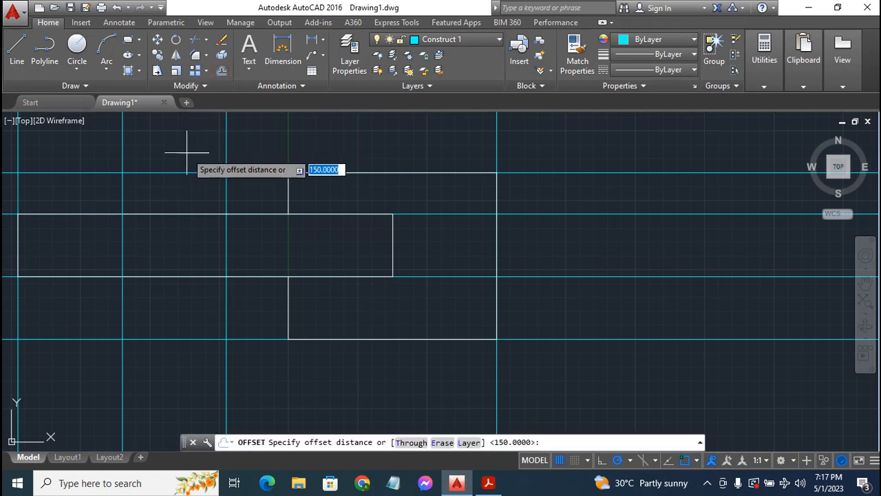
type("1")
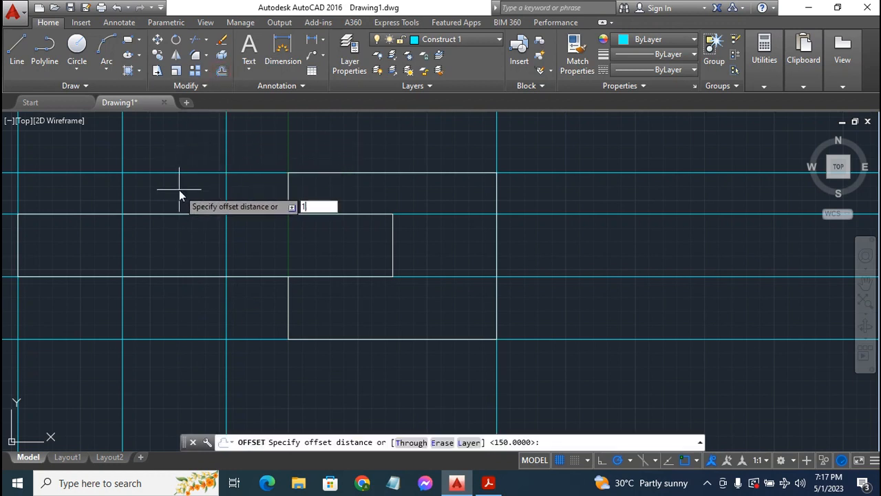
type("5")
key("Return")
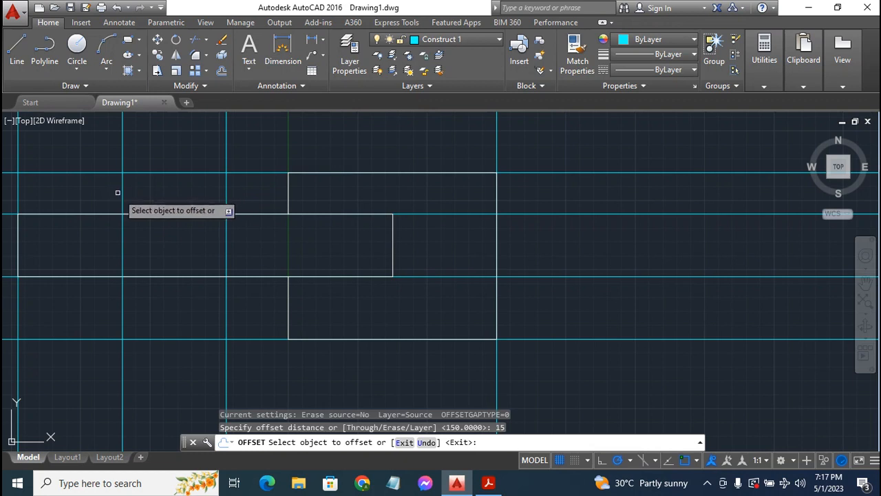
left_click(121, 198)
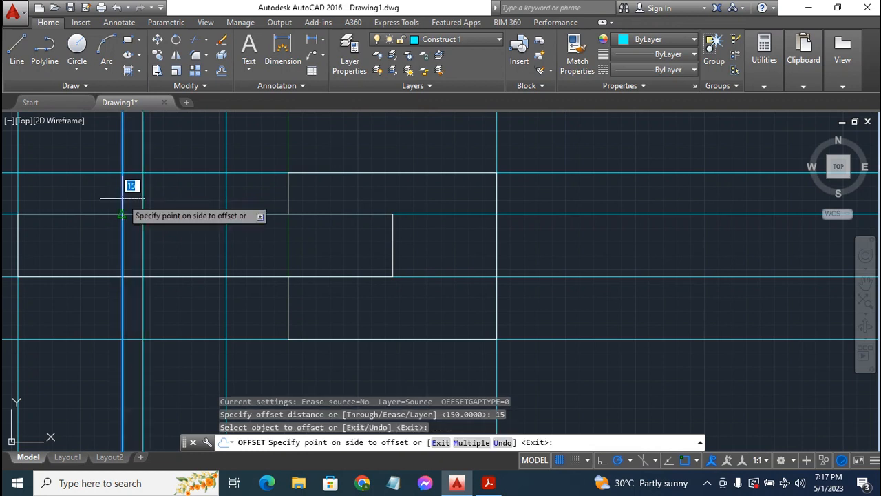
left_click(158, 196)
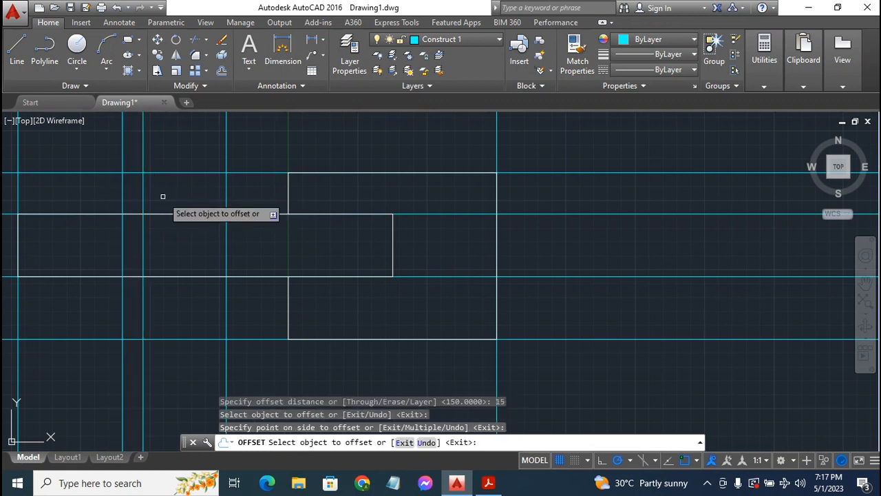
left_click(121, 202)
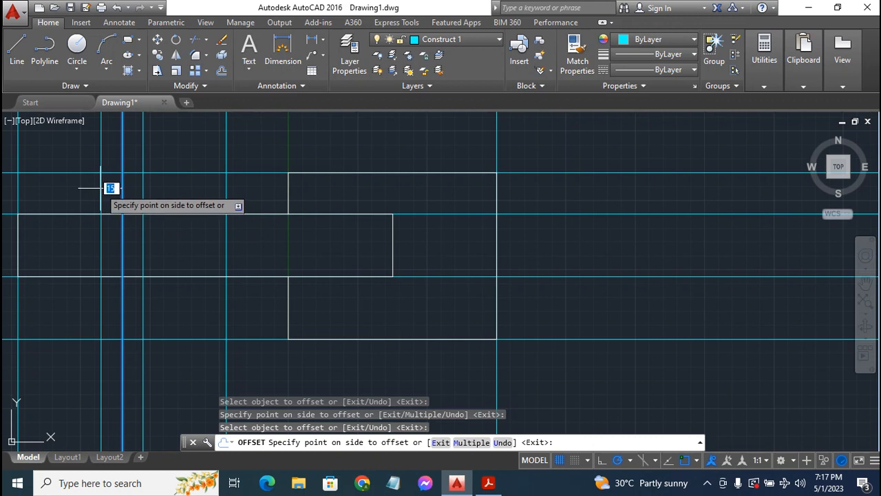
left_click(100, 188)
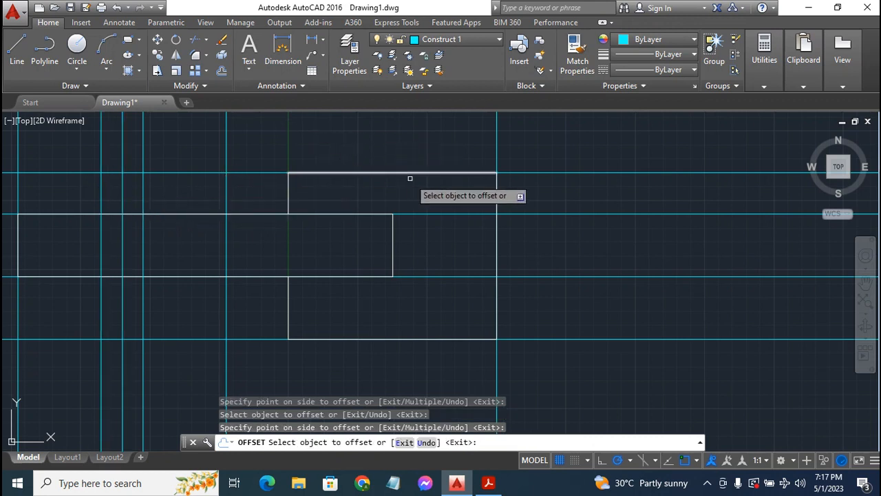
- Offset the horizontal construction line along the arm's upper edge by 15 downward
left_click(222, 71)
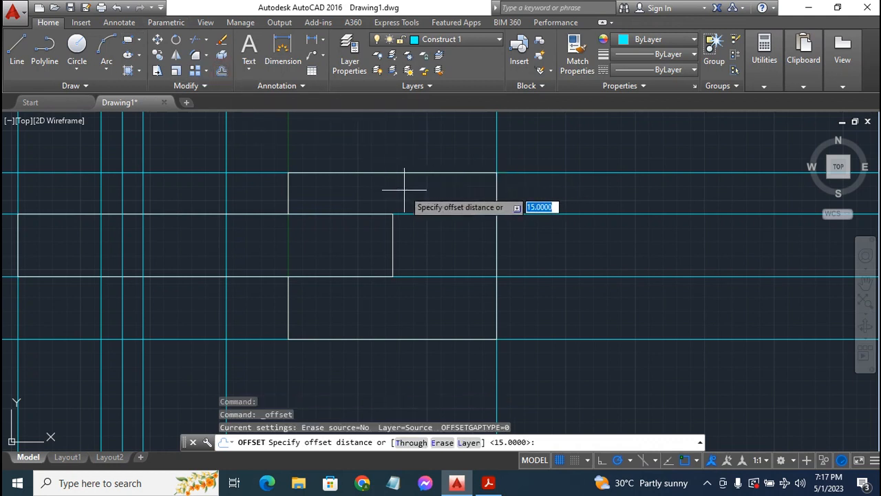
type("15")
key("Return")
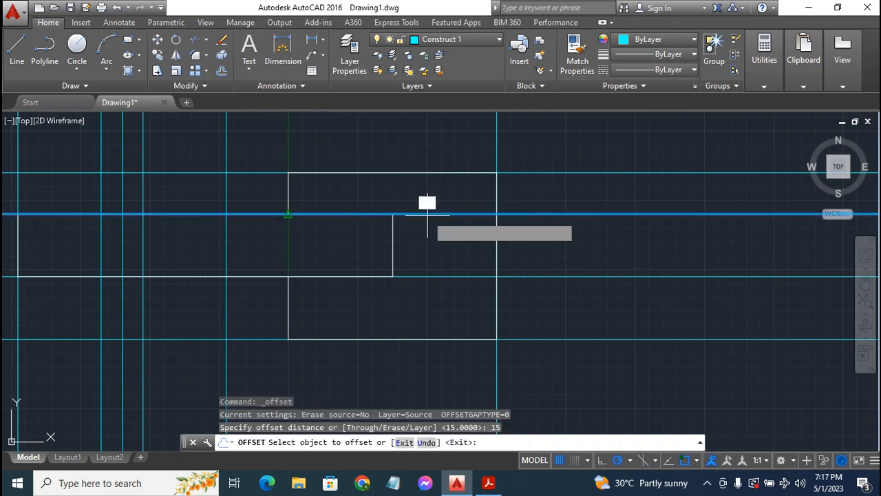
left_click(427, 214)
left_click(433, 229)
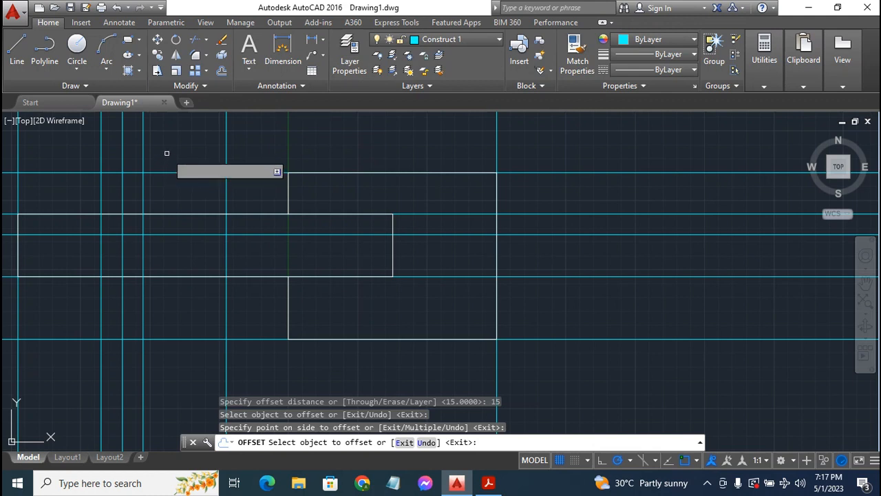
key("Escape")
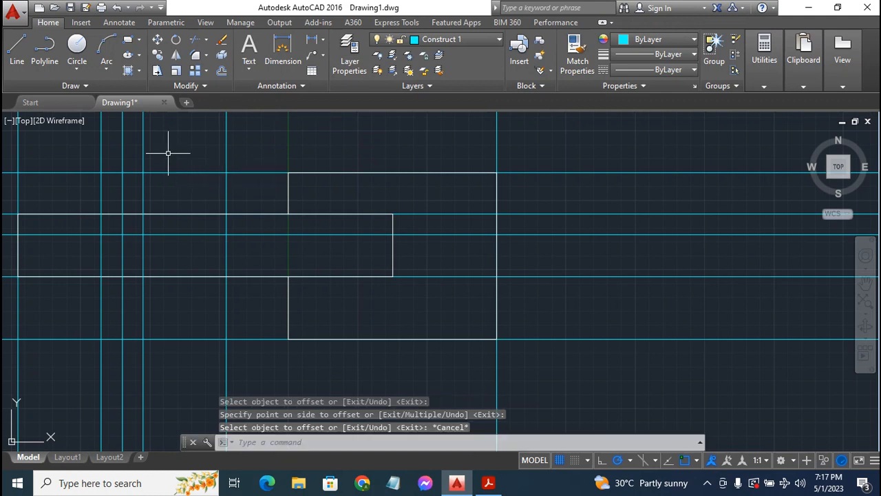
- Make layer 0 current and draw the two sides and bottom of the 30 by 15 notch along the construction lines
left_click(482, 40)
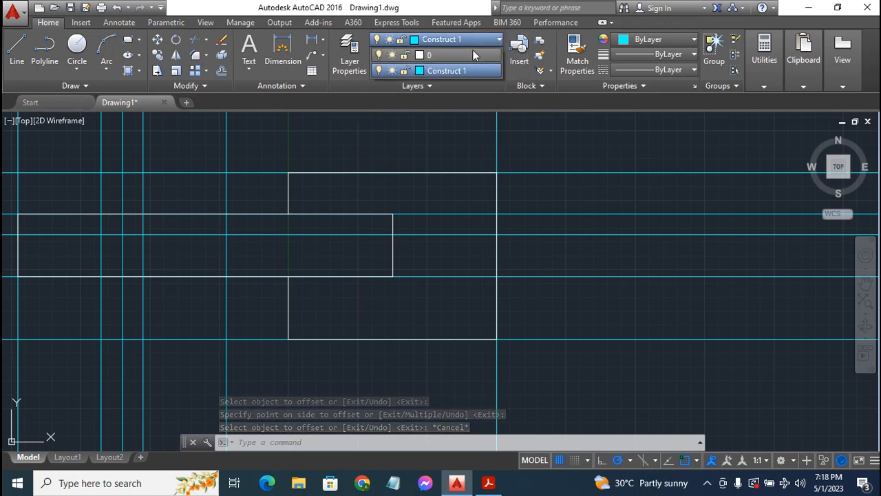
left_click(468, 54)
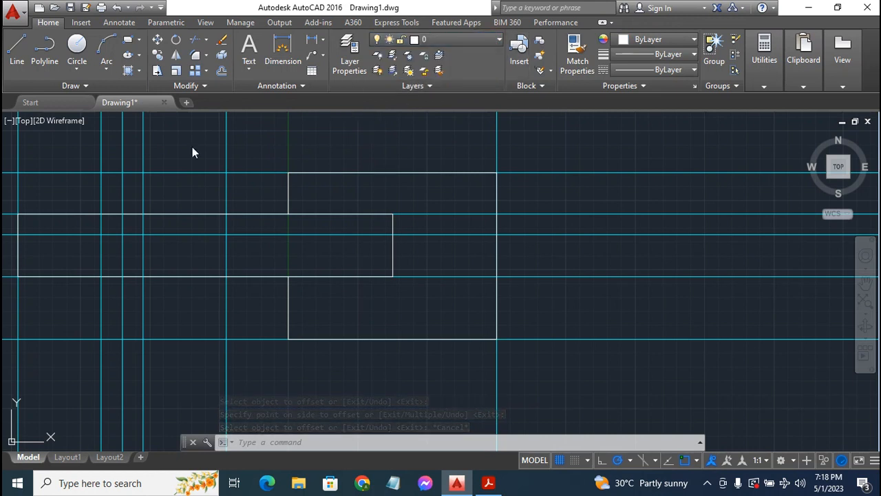
left_click(13, 51)
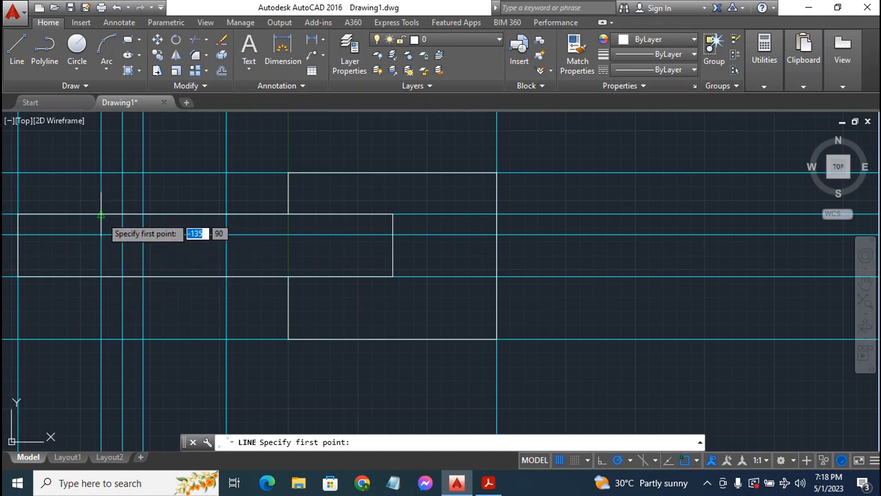
left_click(101, 215)
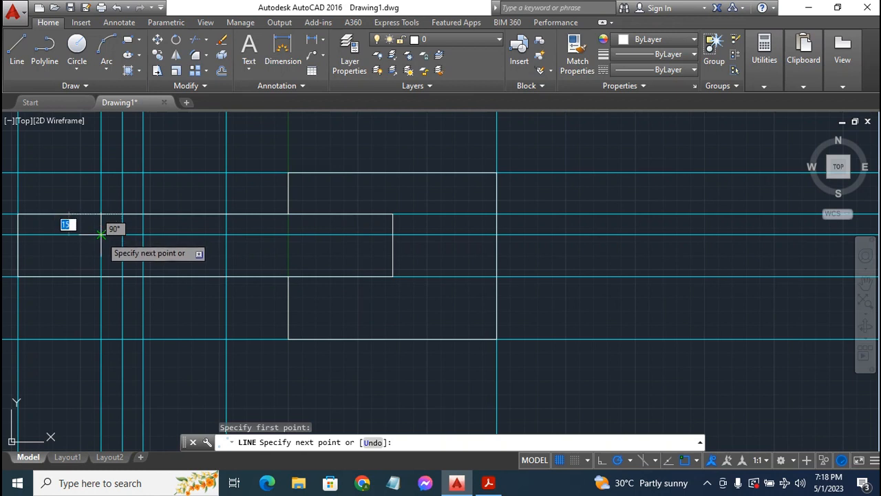
left_click(102, 235)
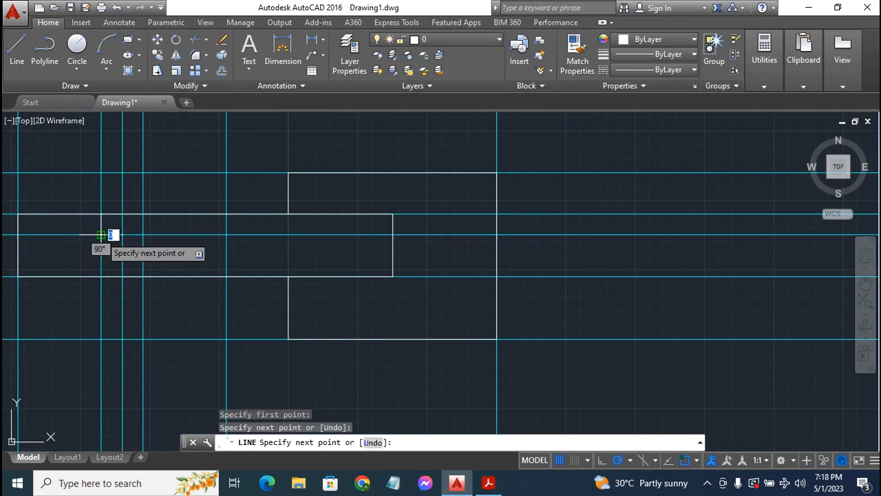
left_click(143, 234)
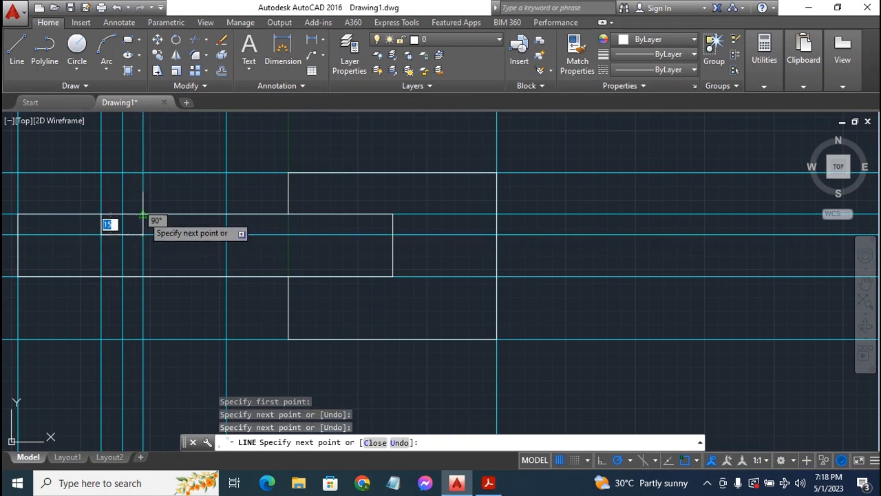
left_click(143, 214)
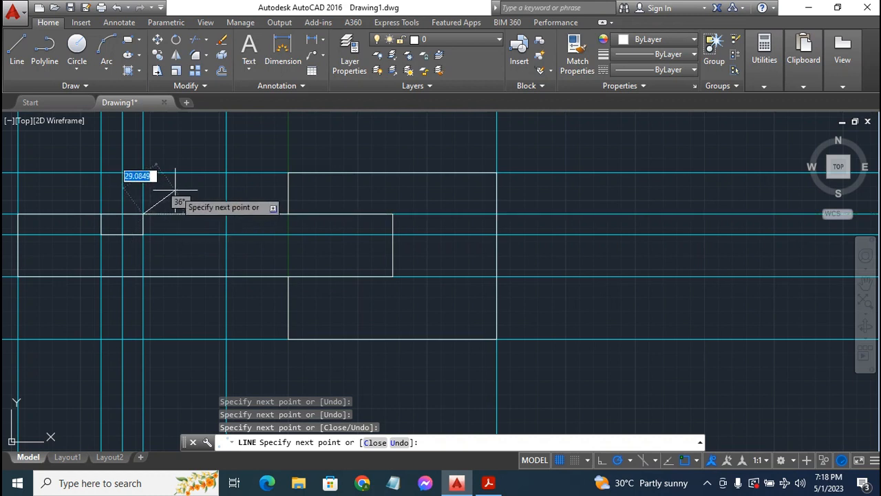
key("Escape")
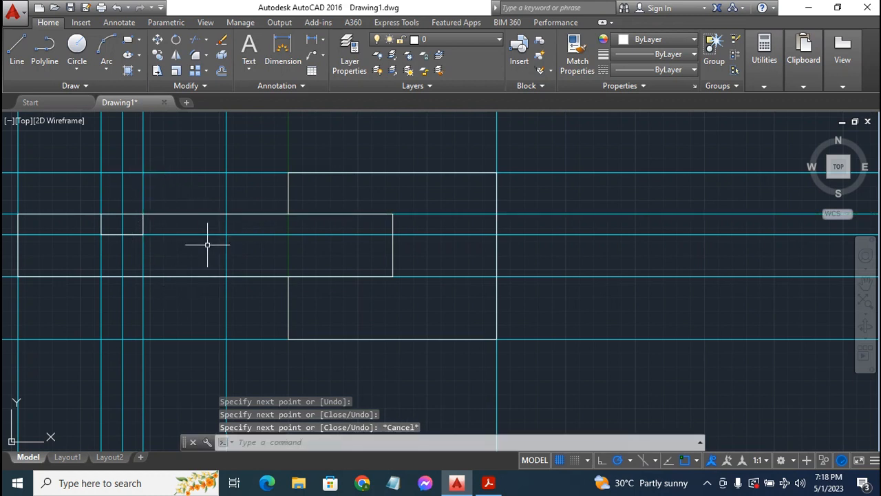
- Delete the three vertical construction lines and the horizontal one used for the notch
left_click(102, 256)
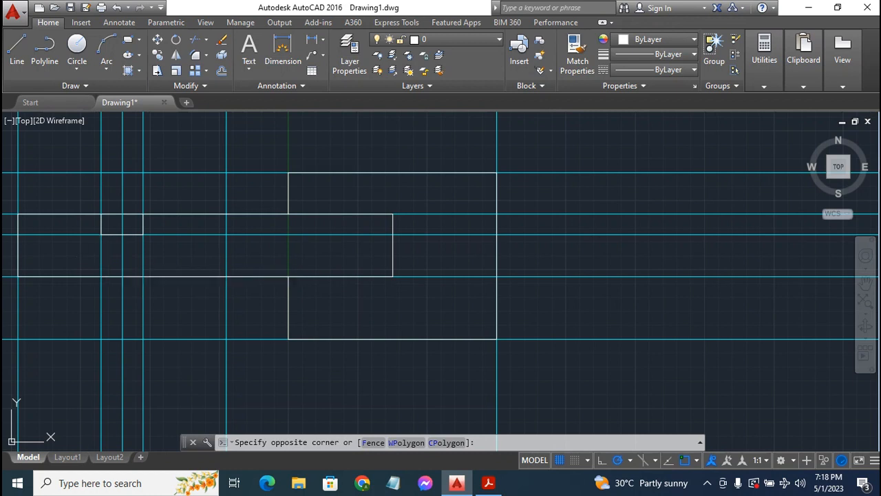
left_click(109, 249)
left_click(122, 252)
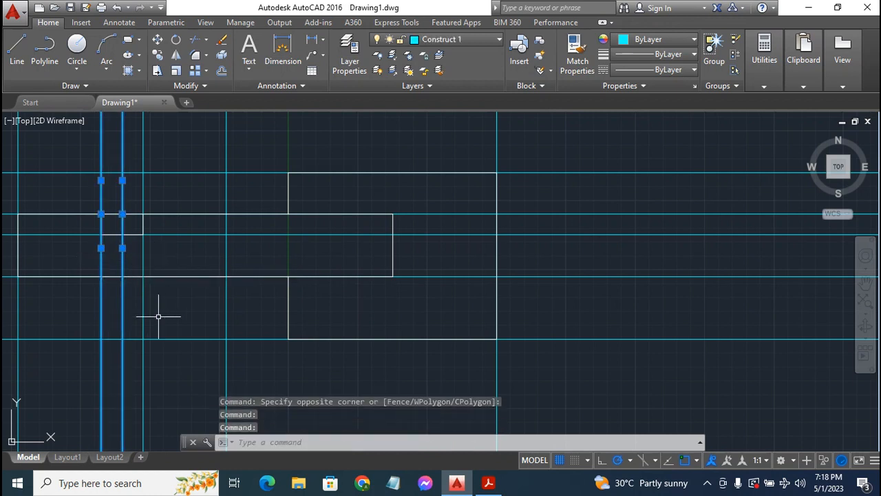
left_click(142, 254)
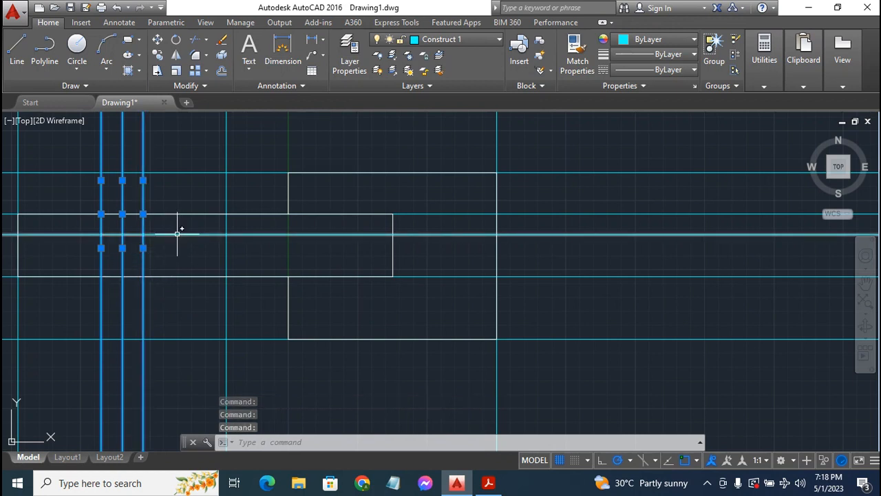
left_click(178, 235)
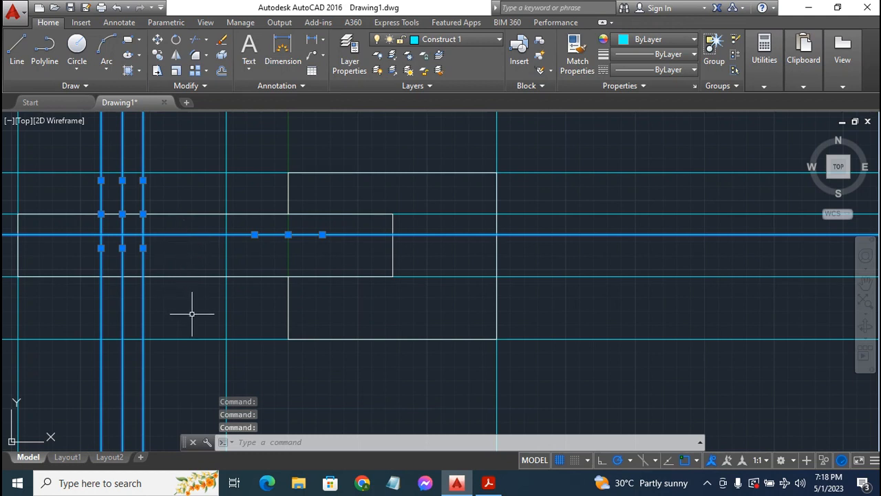
key("Delete")
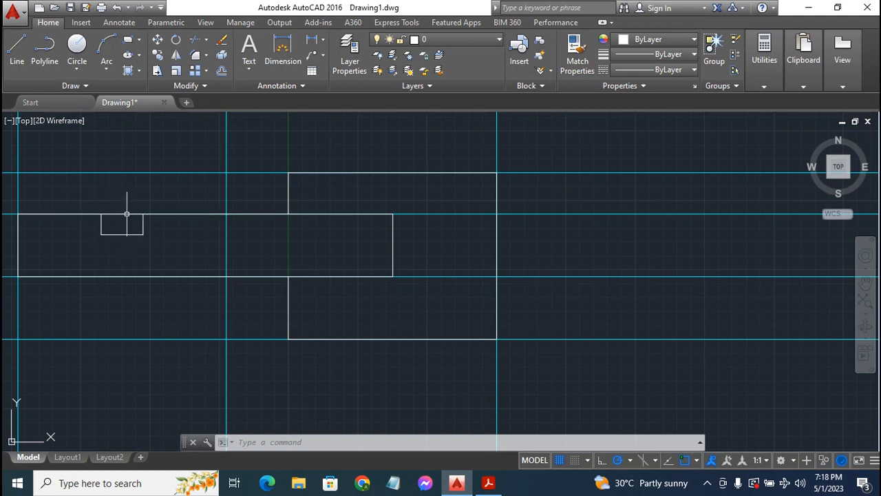
- Compare the notch with the exercises PDF, then in AutoCAD trim the arm's upper edge across the notch opening
left_click(500, 489)
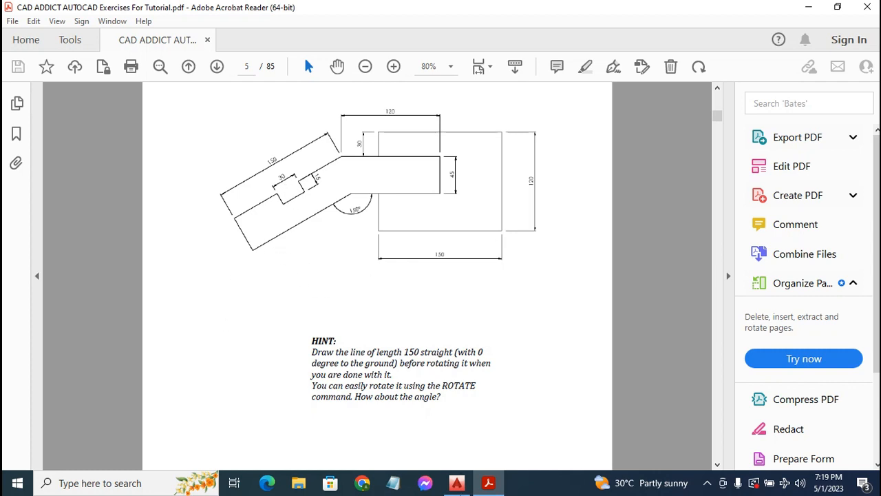
left_click(457, 483)
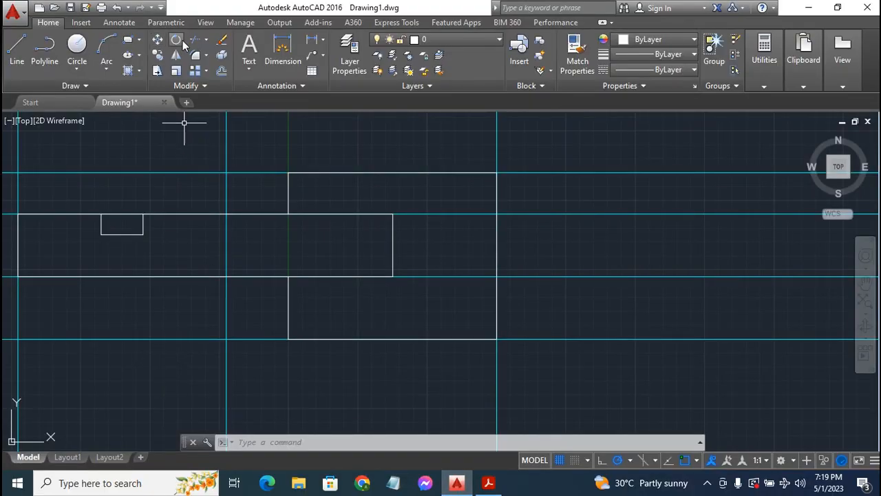
left_click(195, 41)
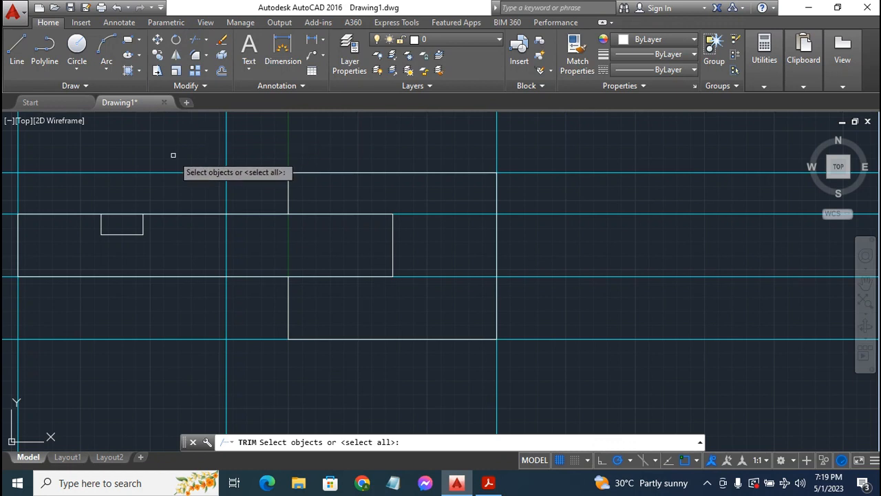
key("Return")
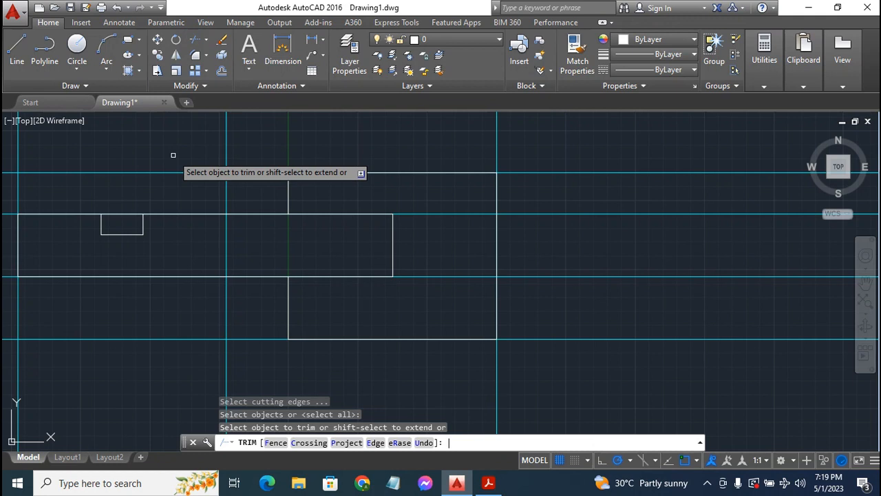
left_click(122, 212)
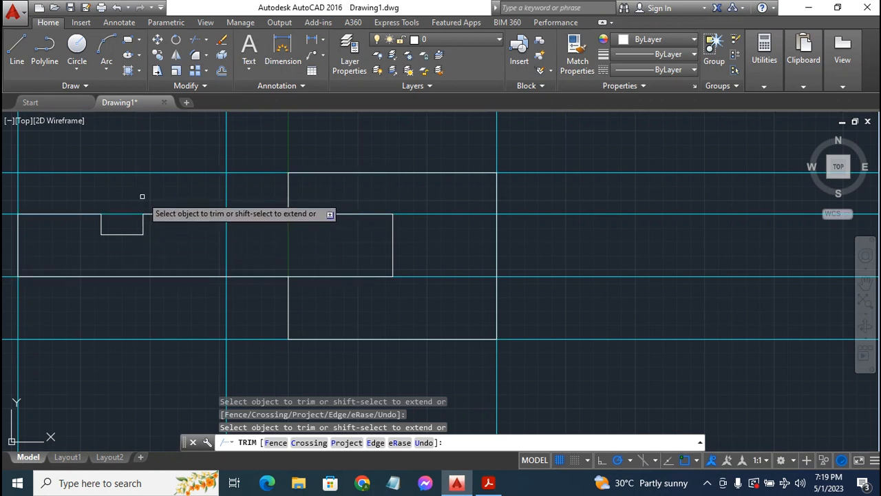
key("Escape")
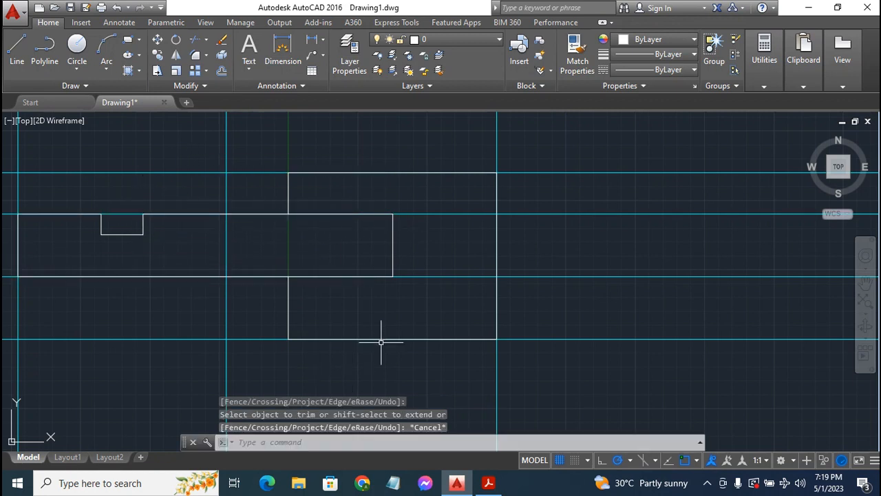
- Check the bend angle in the exercises PDF, then in AutoCAD rotate the arm's notched section by 30 degrees about the bend's upper corner
left_click(490, 483)
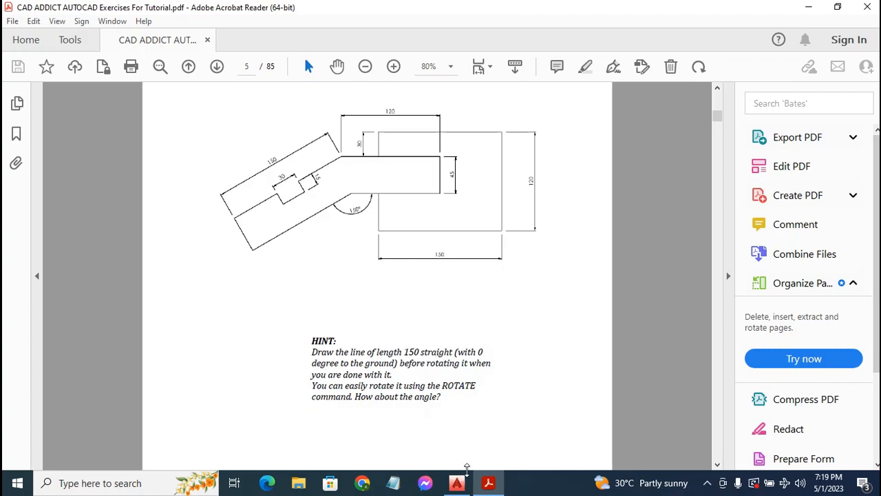
left_click(457, 482)
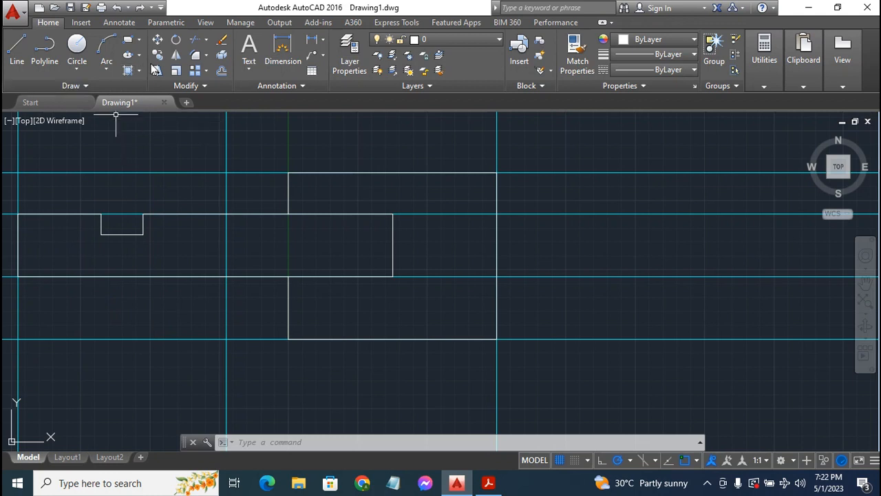
left_click(176, 42)
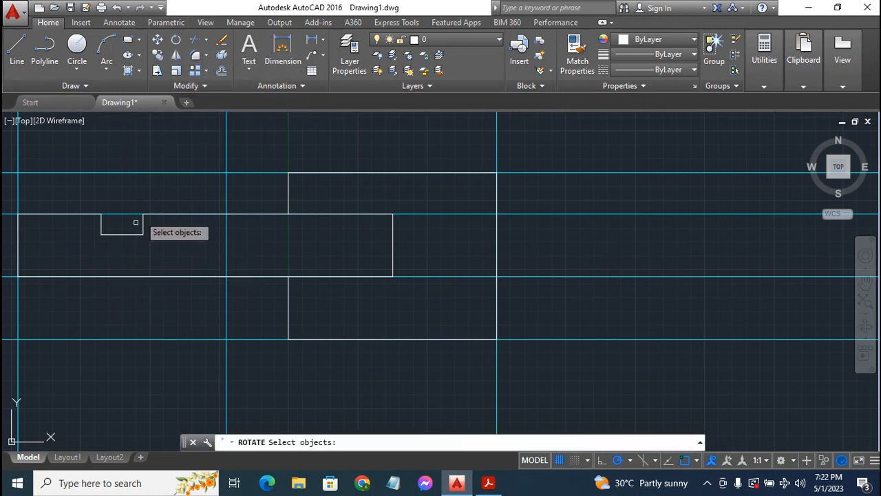
key("Escape")
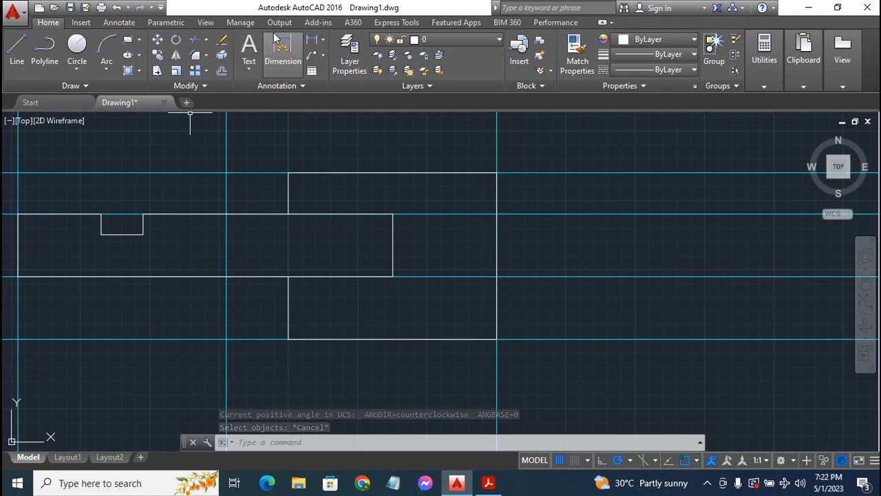
left_click(177, 40)
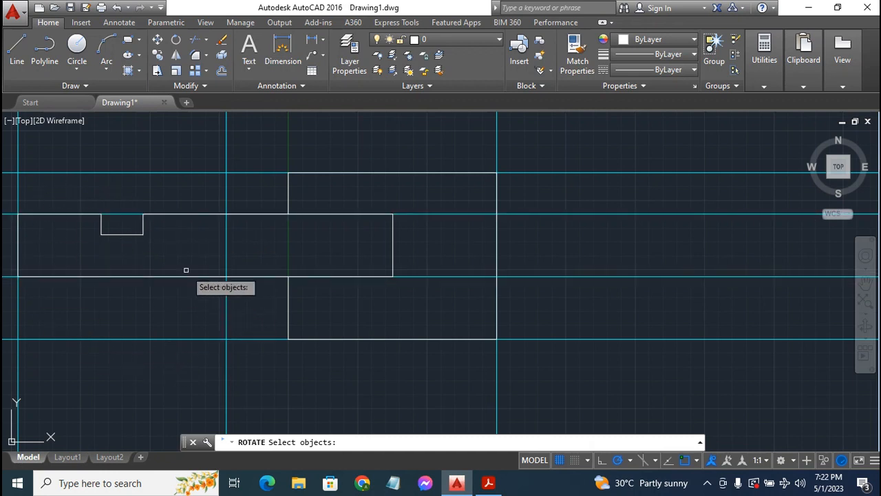
left_click(8, 190)
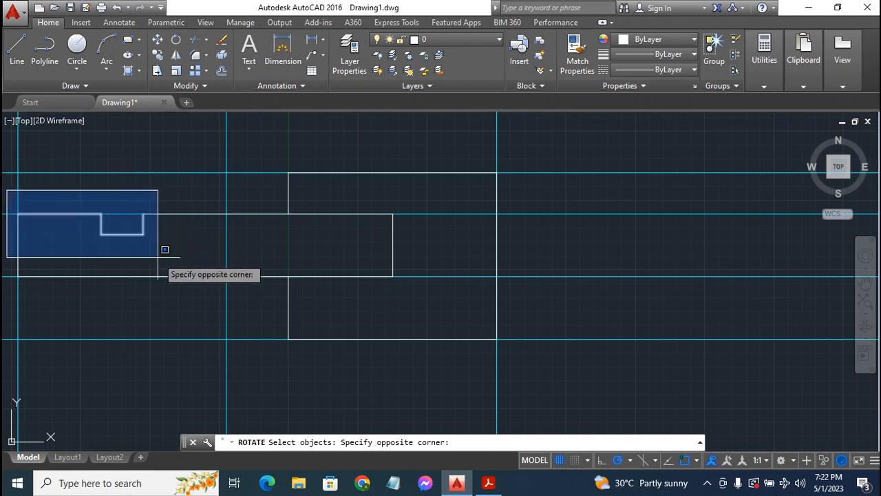
left_click(230, 308)
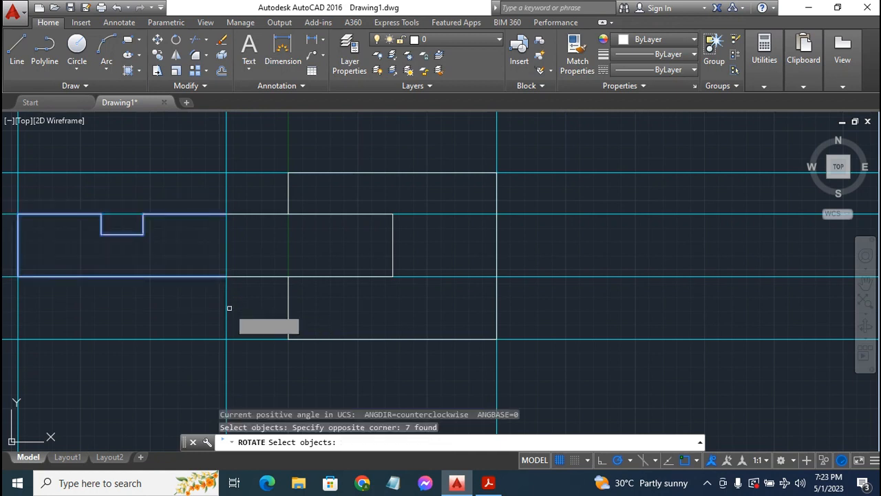
key("Return")
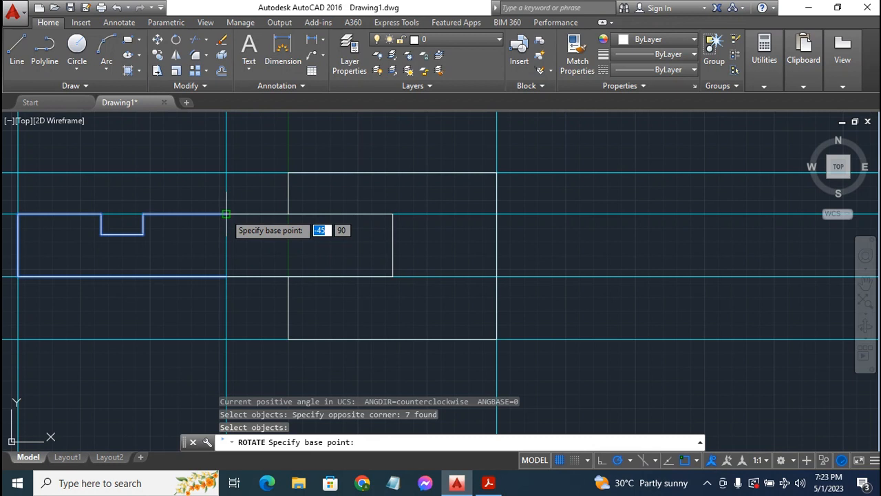
left_click(226, 214)
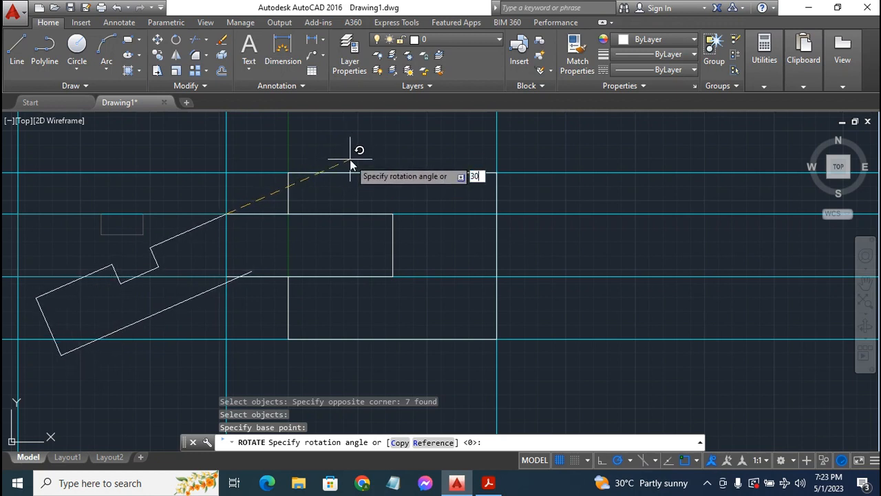
key("Return")
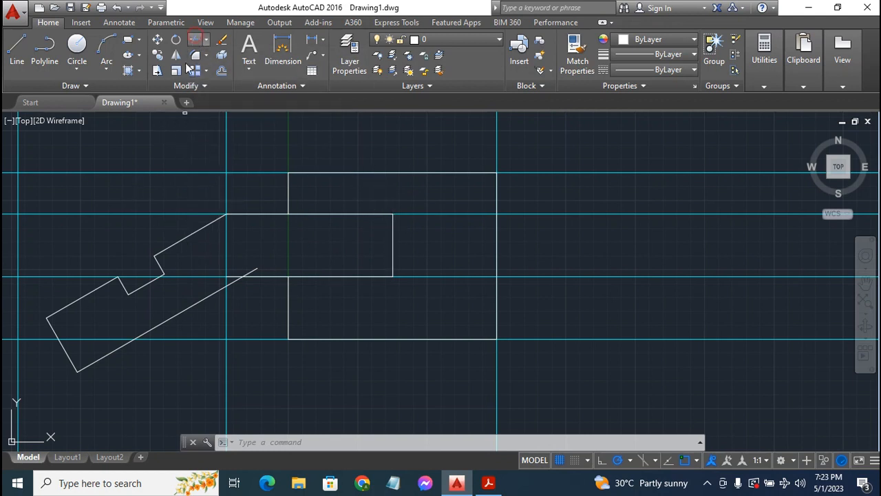
- Trim the overlapping line ends where the rotated section's lower edge meets the arm's horizontal lower edge
left_click(195, 39)
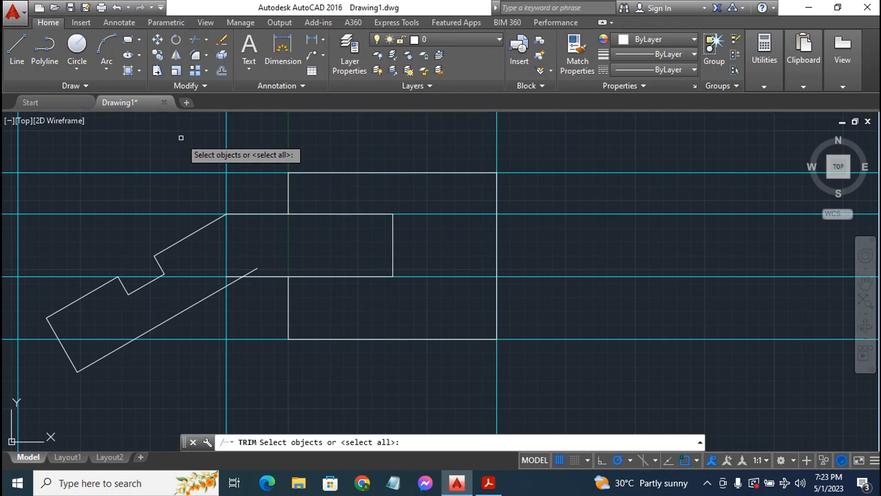
key("Return")
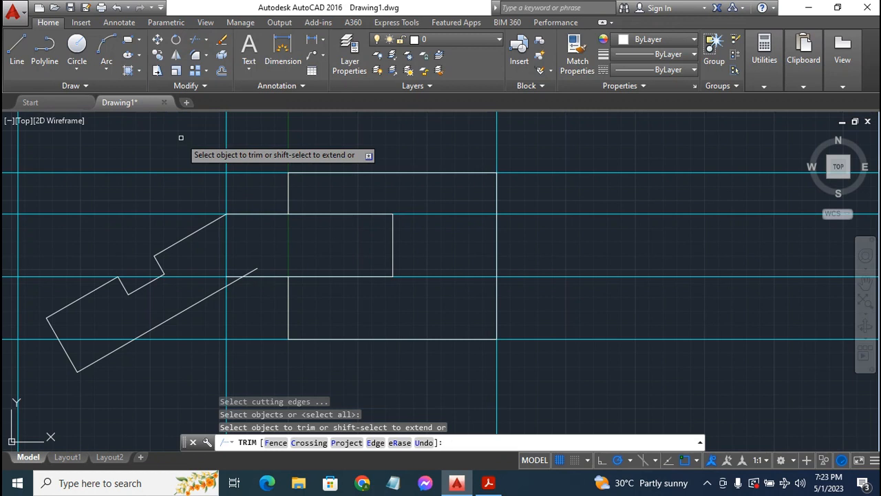
left_click(248, 270)
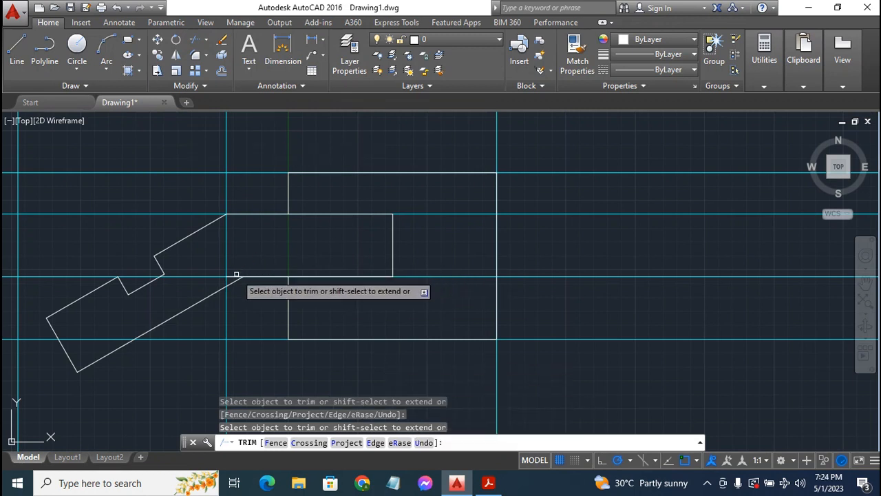
left_click(236, 274)
left_click(237, 256)
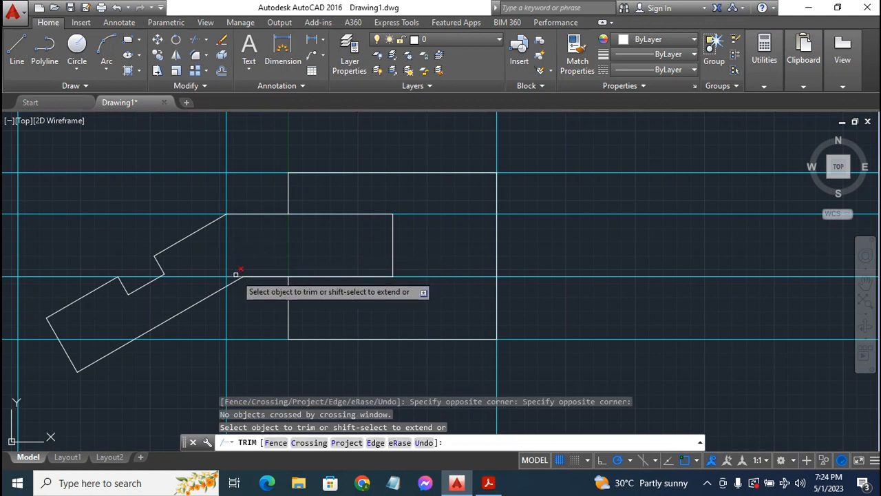
left_click(234, 276)
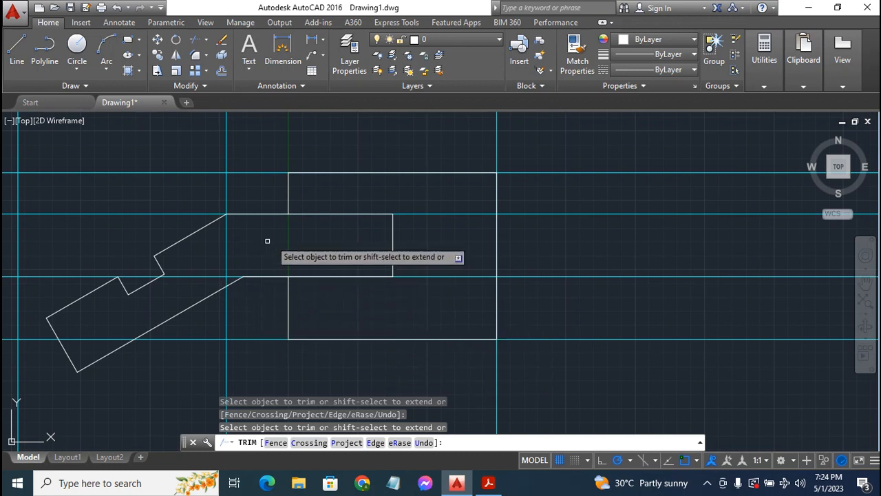
key("Escape")
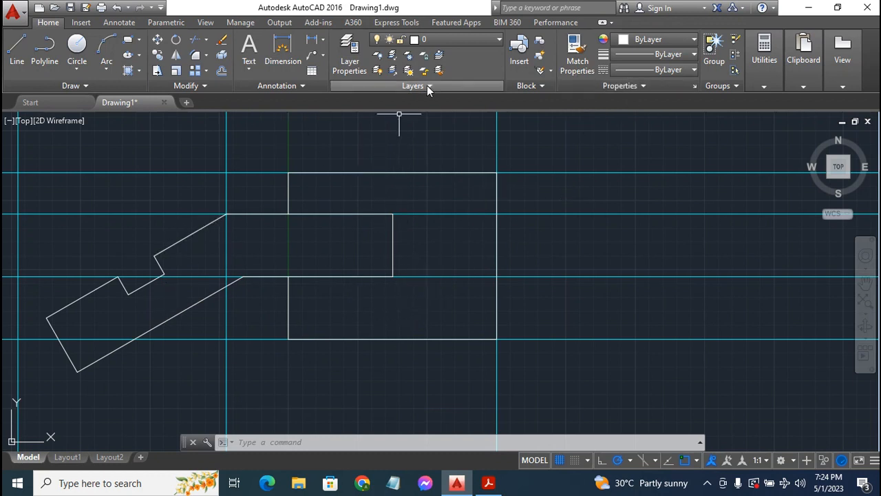
- Turn off the Construct 1 layer to hide the construction lines
left_click(476, 42)
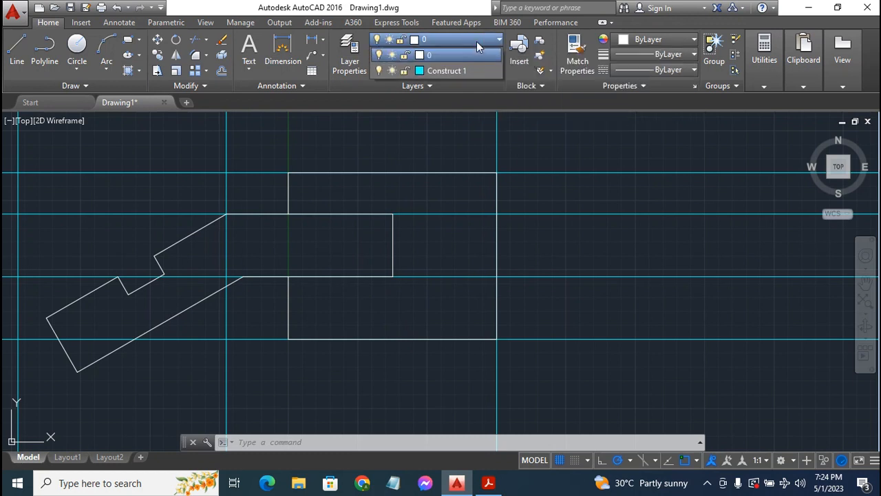
left_click(380, 71)
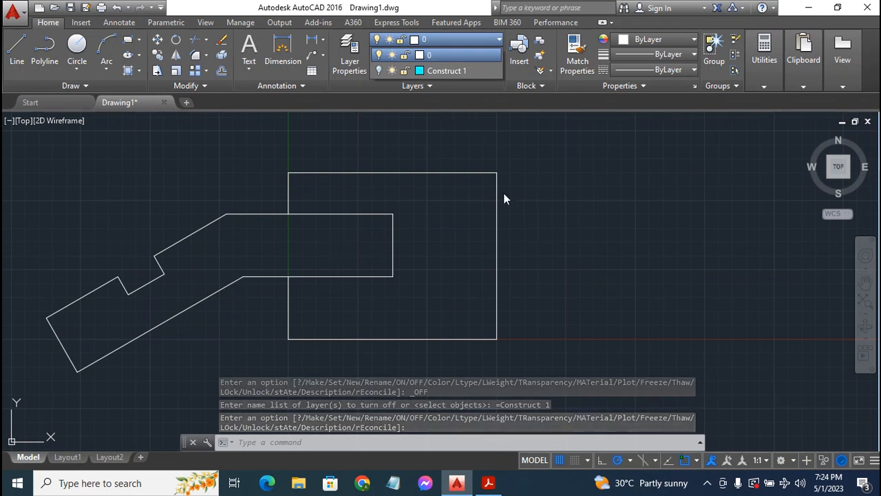
left_click(500, 41)
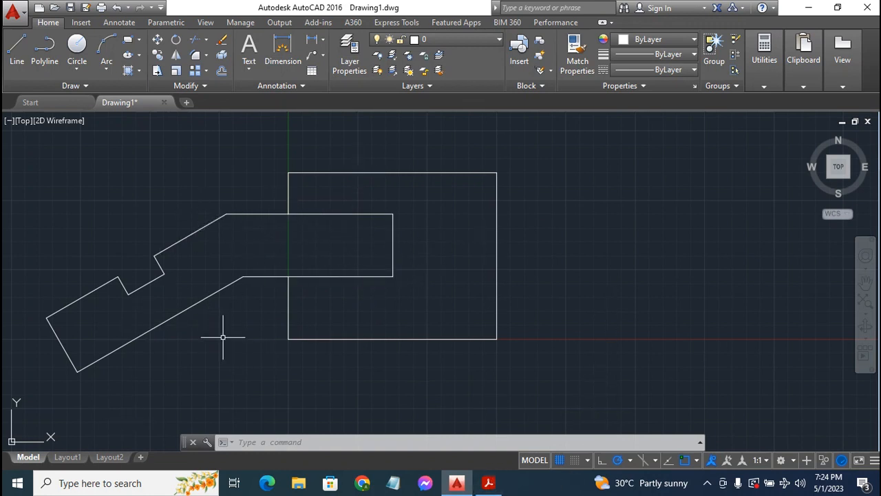
- Compare the finished outline with Exercise 5 in the exercises PDF, then return to the AutoCAD drawing
left_click(489, 485)
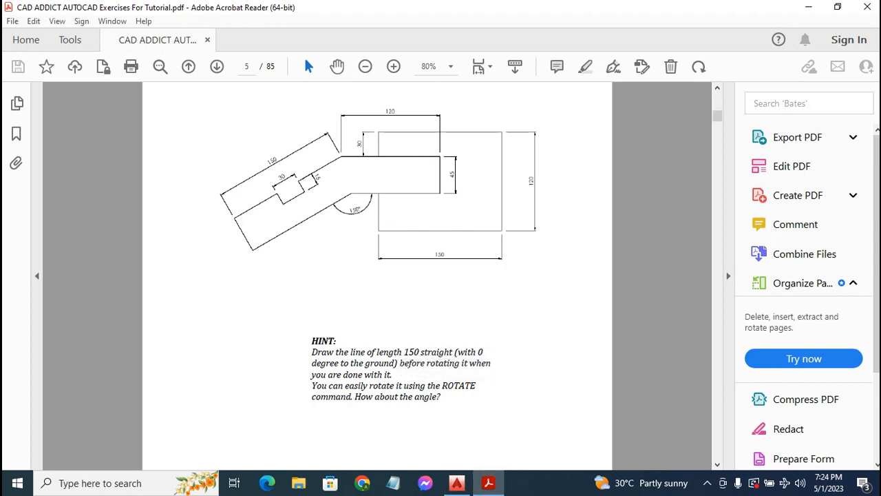
left_click(459, 484)
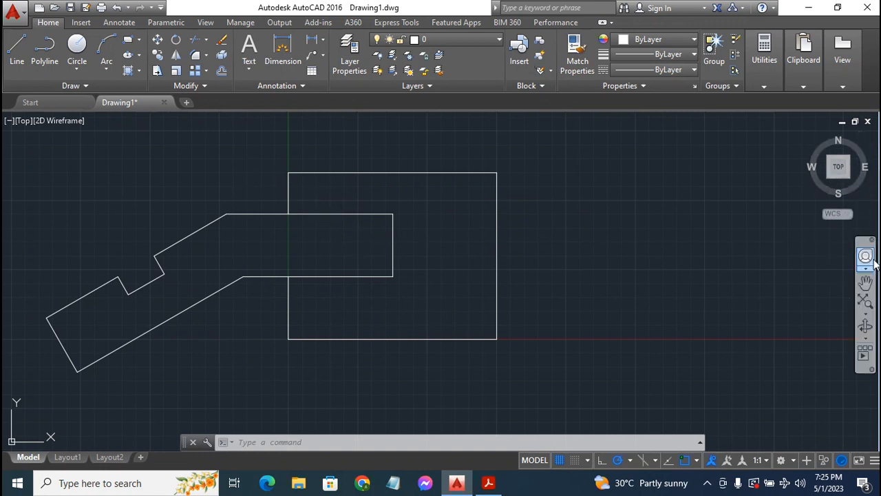
left_click(865, 284)
left_click_drag(405, 273, 482, 272)
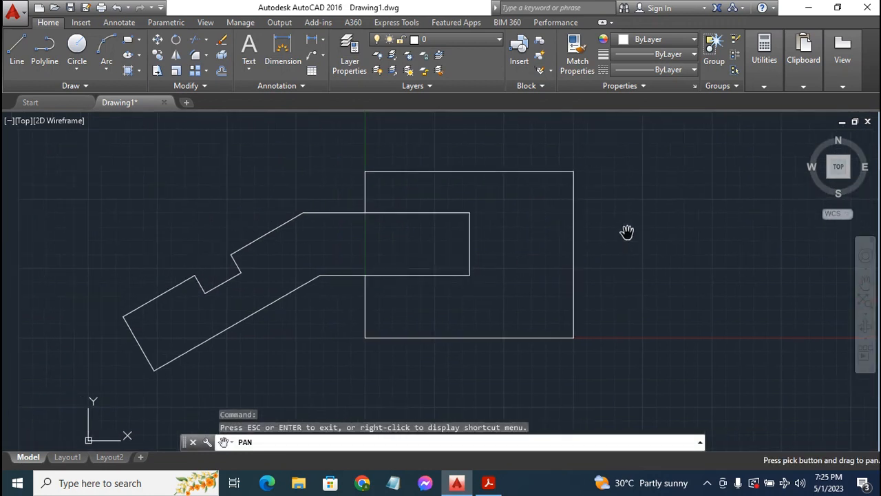
key("Escape")
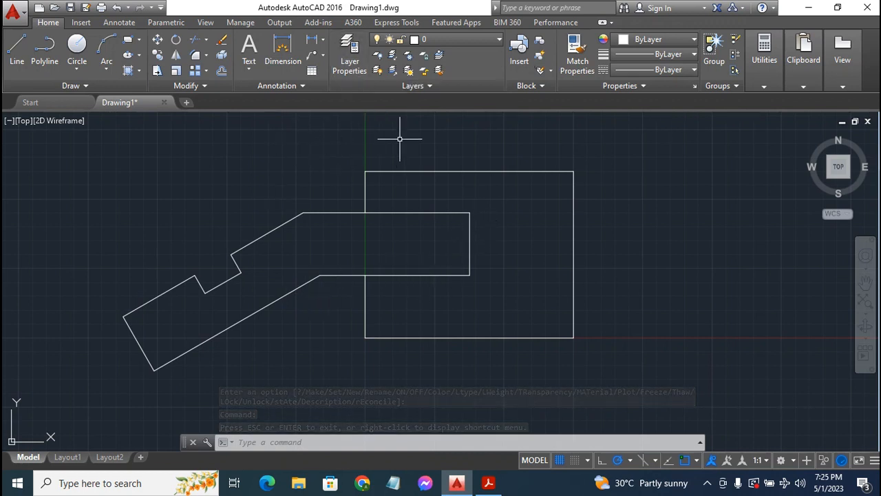
- Create a new layer named Dimension
left_click(350, 55)
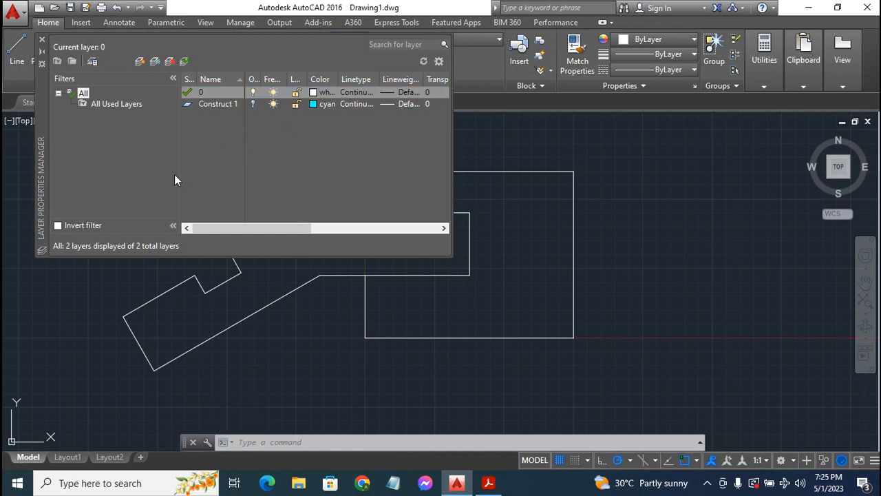
right_click(212, 121)
left_click(256, 178)
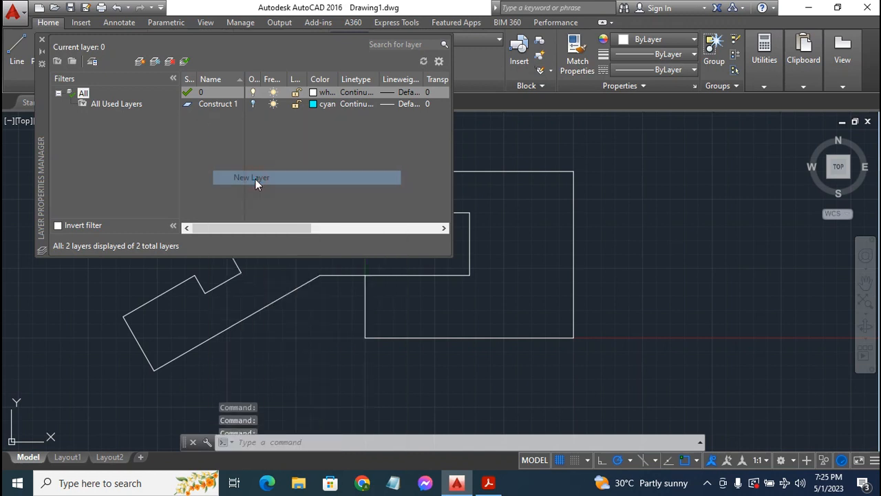
type("D")
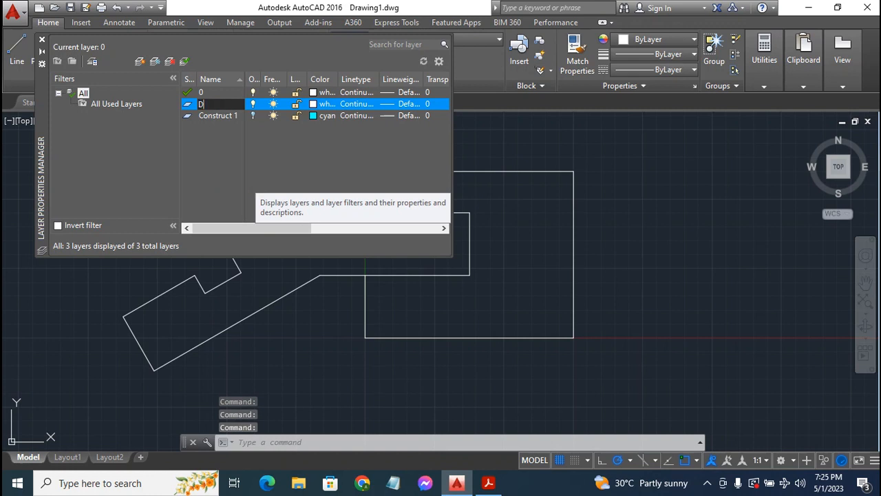
type("imnsio")
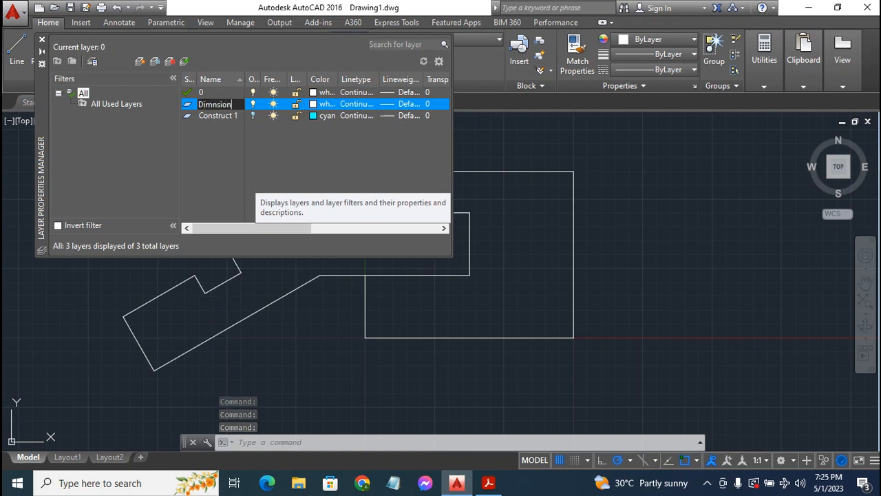
type("n")
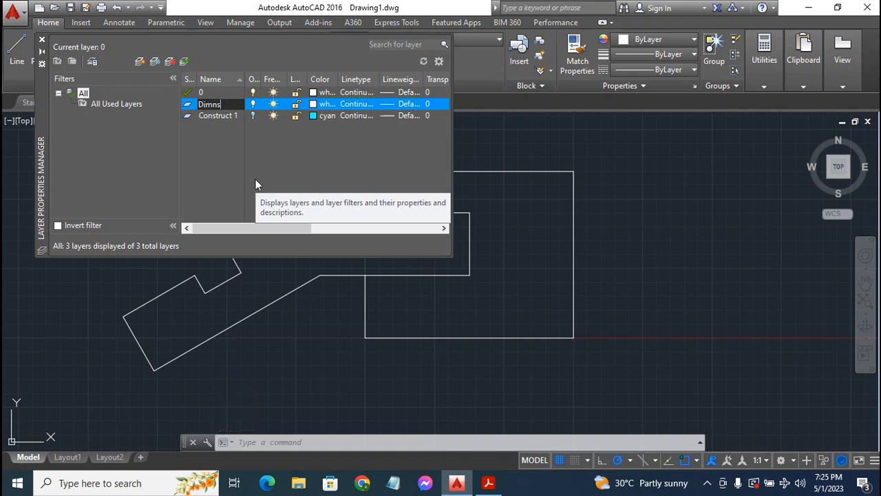
key("BackSpace")
key("BackSpace")
type("ens")
key("Return")
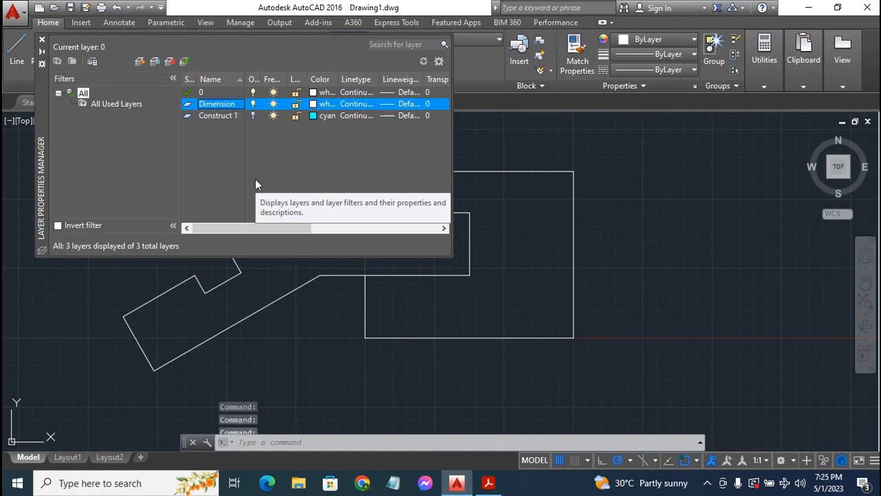
- Set the Dimension layer's colour to blue and make it the current layer
left_click(314, 105)
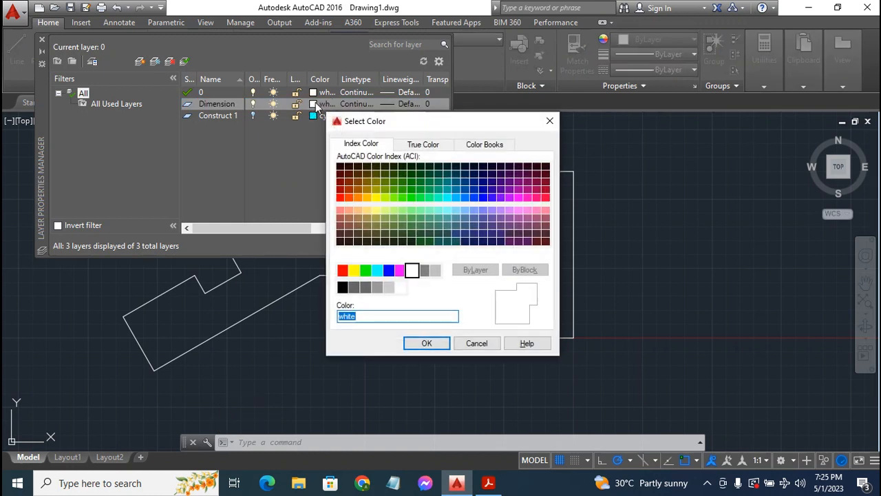
left_click(550, 122)
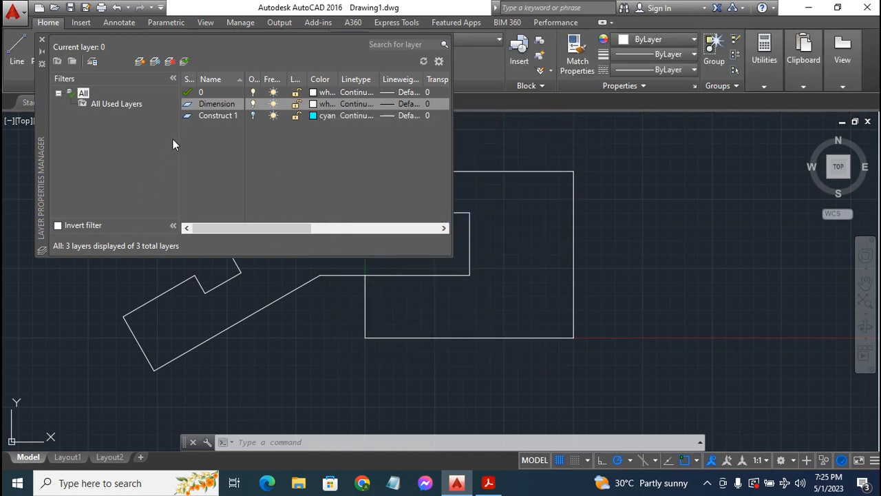
left_click(315, 105)
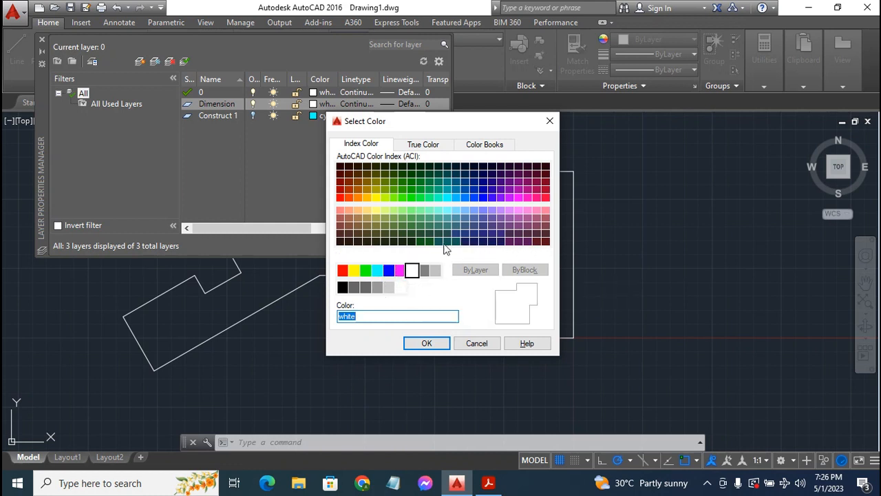
left_click(389, 271)
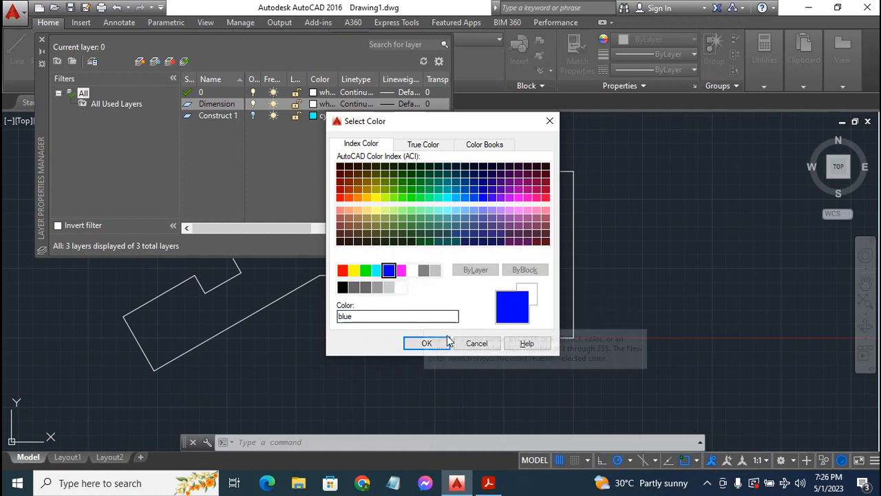
left_click(426, 343)
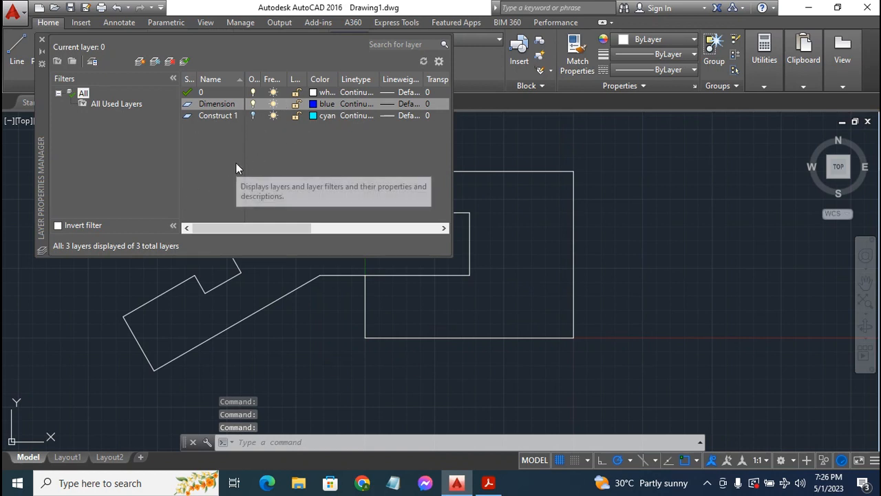
double_click(219, 103)
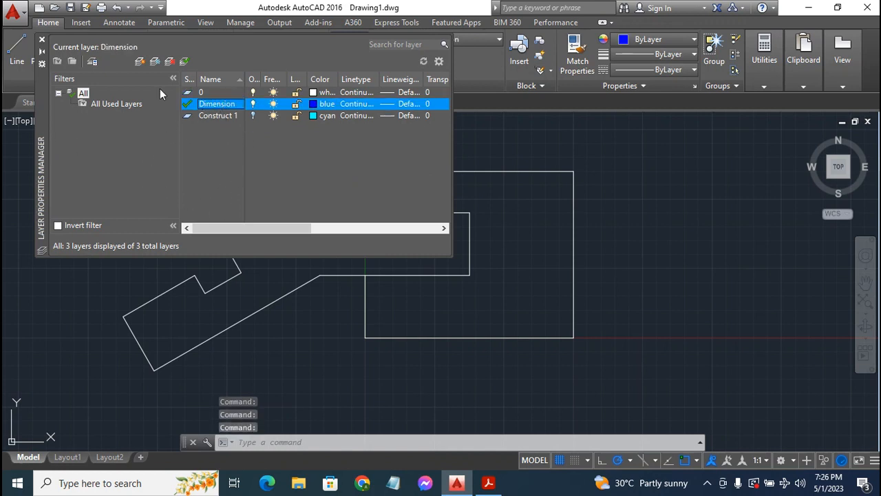
- Dimension the height of the large rectangle along its right edge, placing the dimension line outside the rectangle
left_click(43, 38)
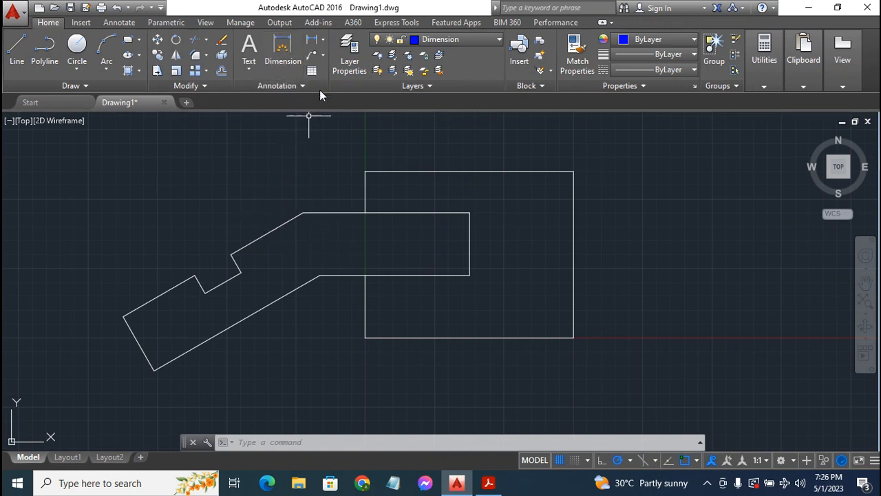
left_click(282, 45)
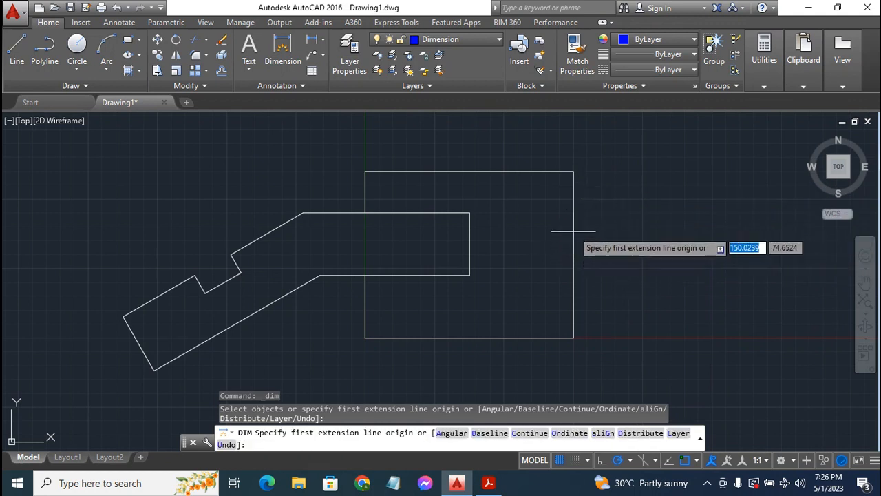
left_click(574, 282)
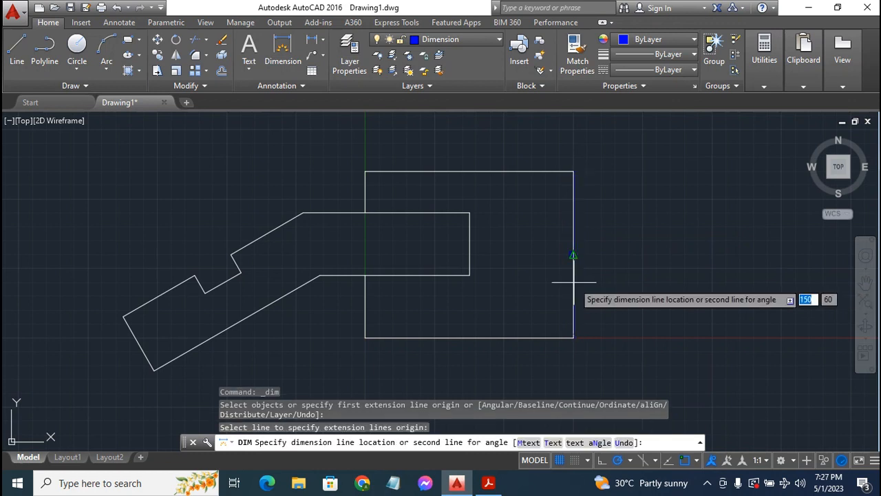
left_click(634, 286)
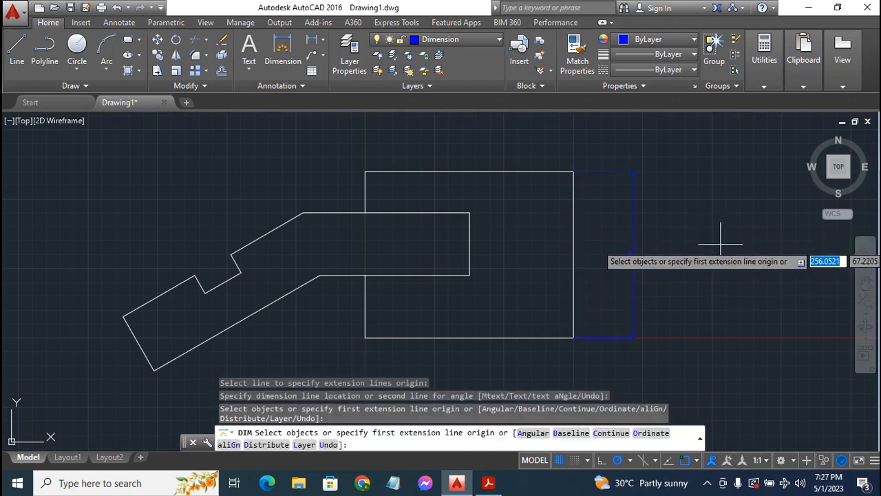
key("Escape")
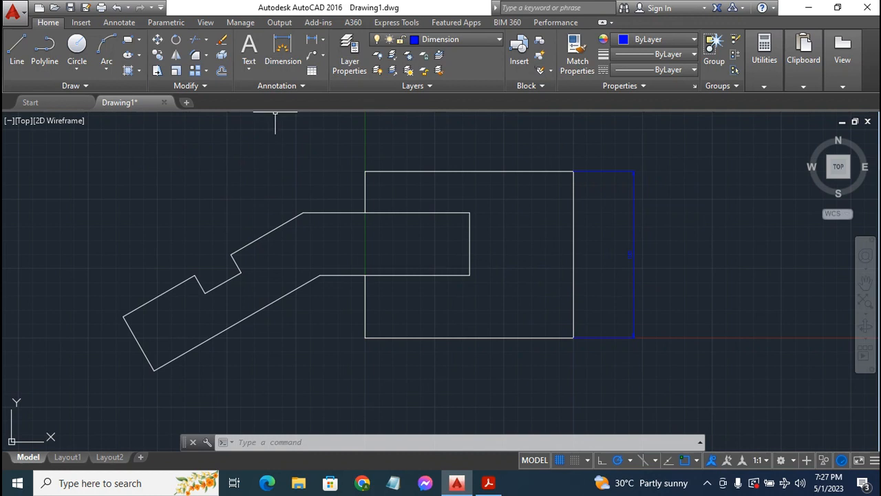
- Increase the text height of the ISO-25 dimension style so the dimension text is readable at the drawing's scale
left_click(289, 86)
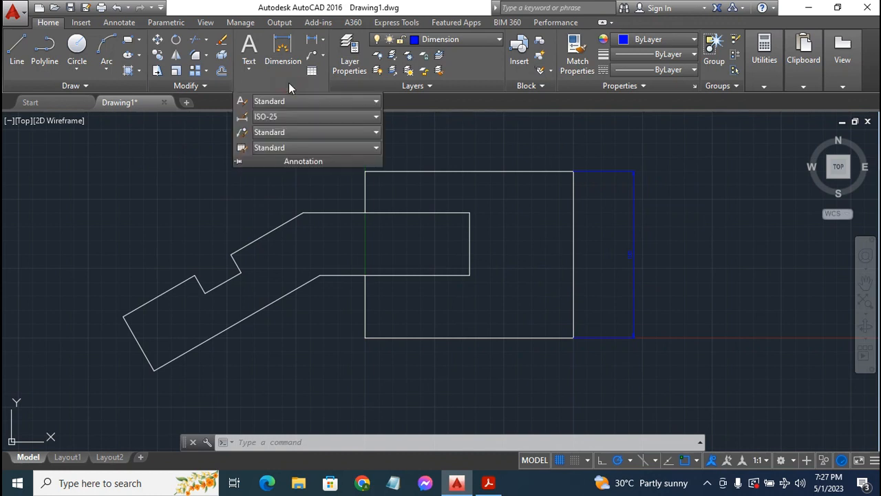
left_click(242, 118)
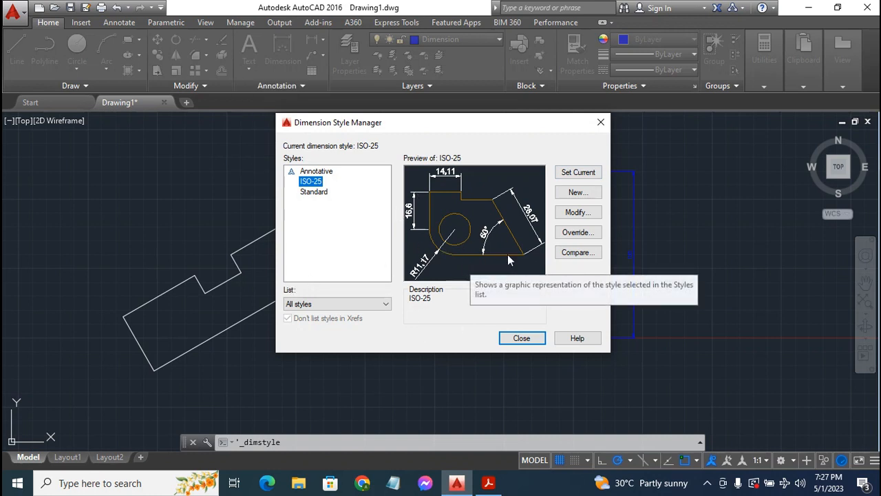
left_click(581, 213)
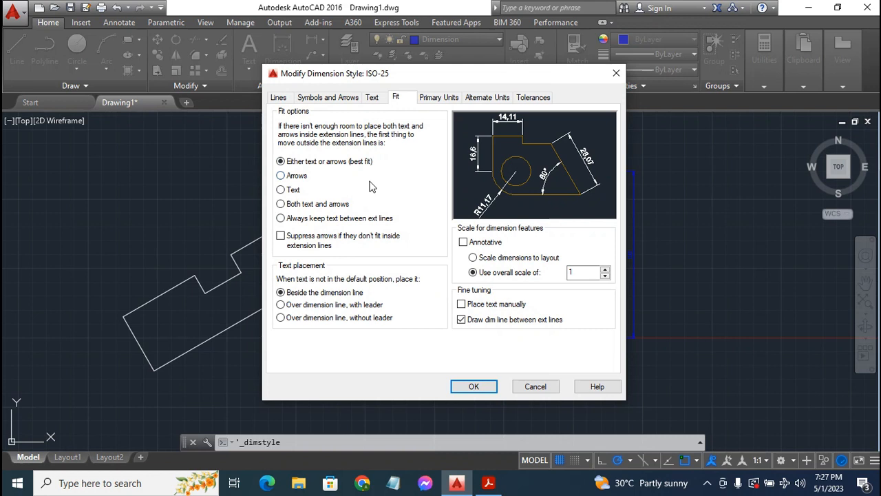
left_click(373, 97)
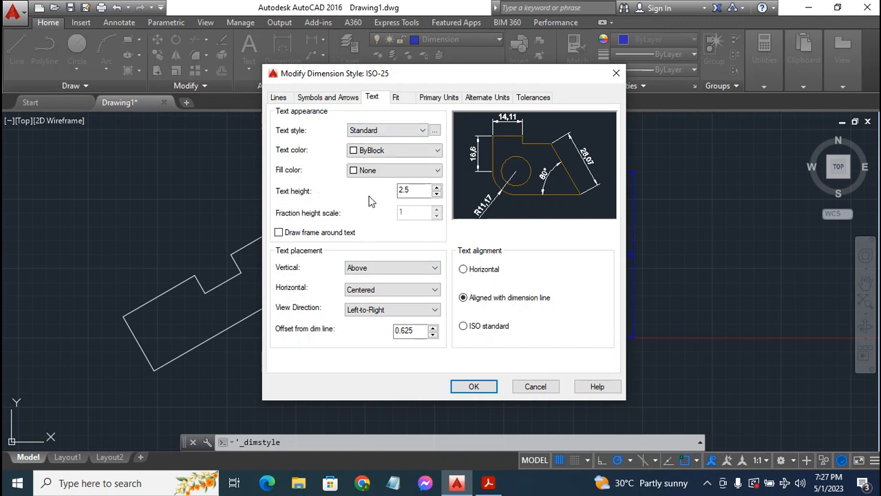
left_click(423, 189)
left_click(473, 386)
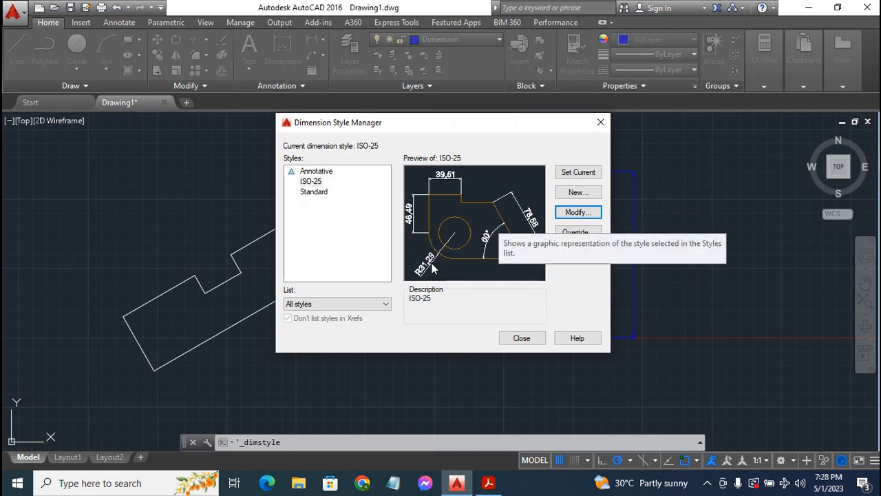
left_click(521, 338)
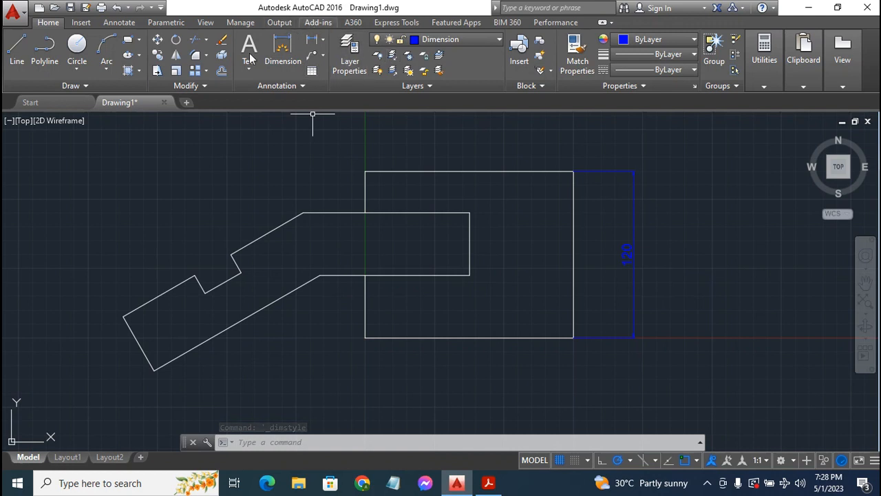
- Dimension the width of the large rectangle between its two upper corners, placing the dimension line above it
left_click(281, 44)
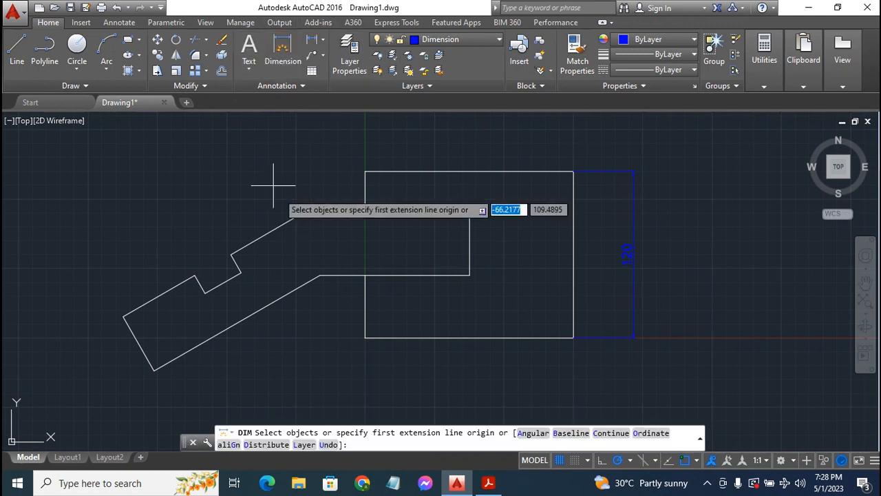
left_click(365, 171)
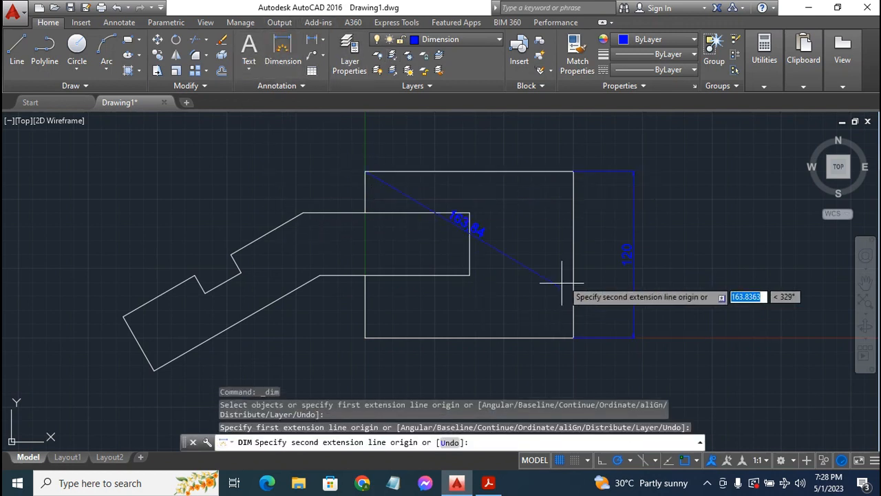
left_click(572, 170)
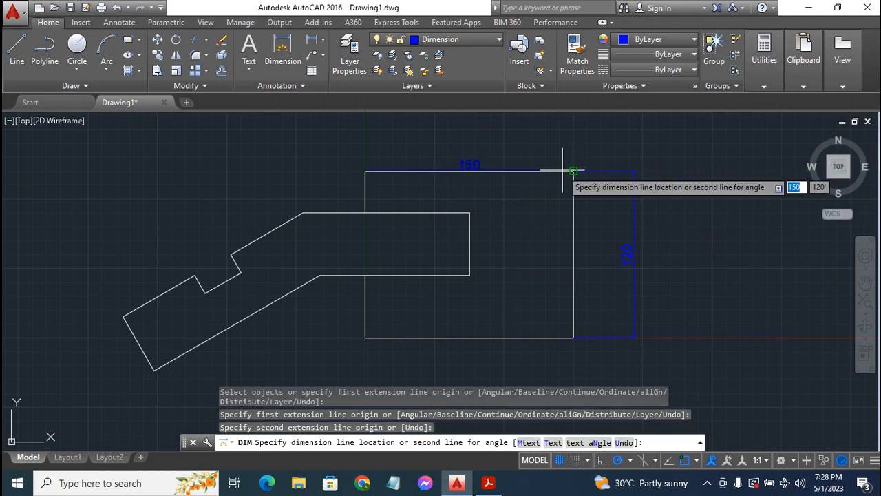
left_click(570, 135)
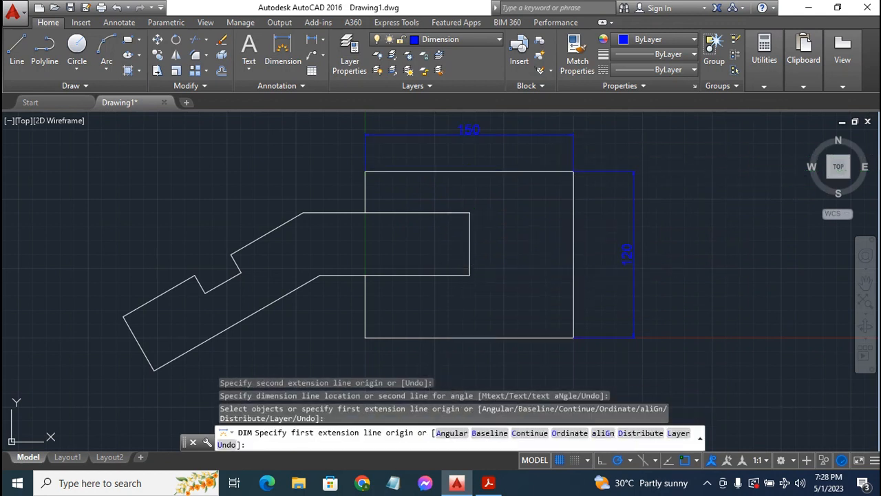
- Dimension the arm's vertical right end and its horizontal upper edge, placing the dimension lines beside and above them
left_click(469, 213)
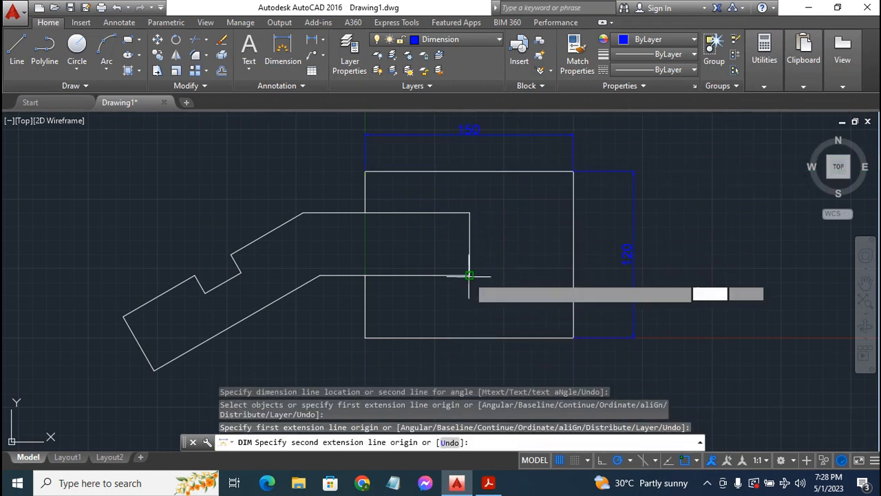
left_click(470, 275)
left_click(495, 283)
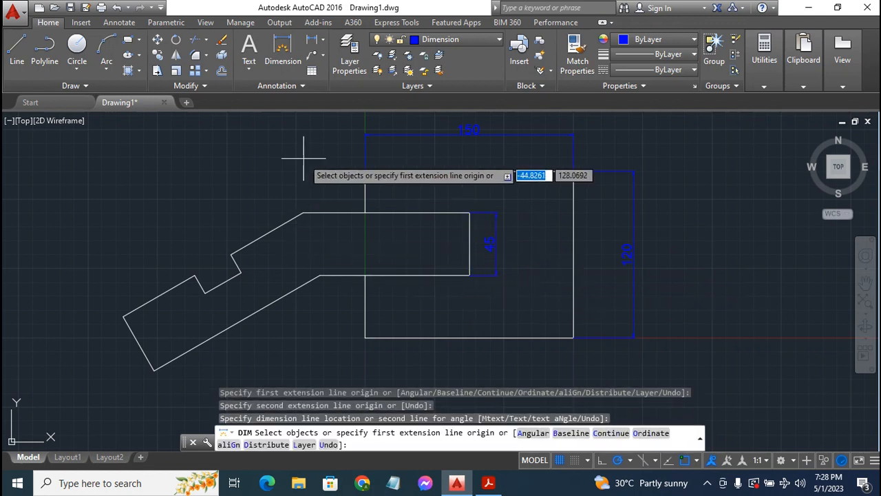
left_click(303, 213)
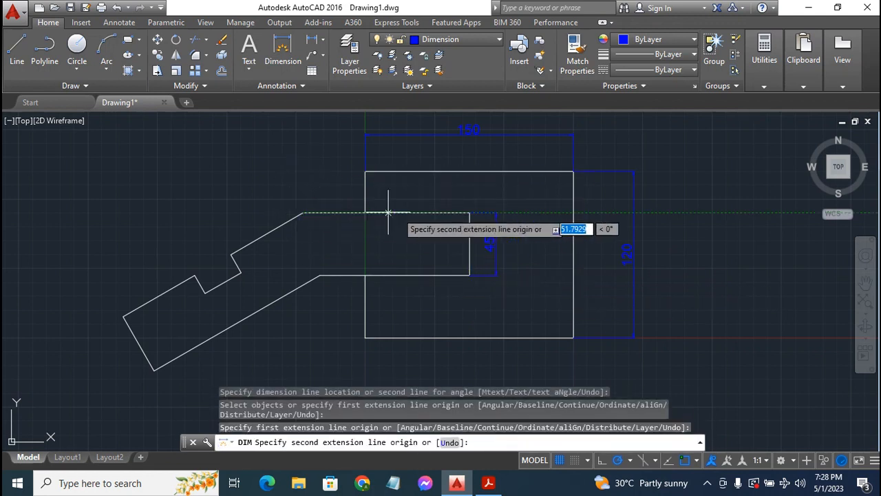
left_click(469, 211)
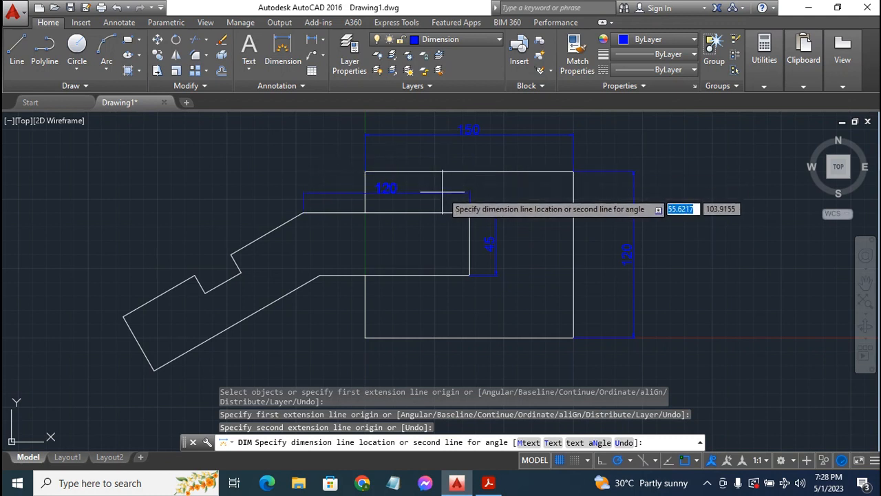
left_click(443, 191)
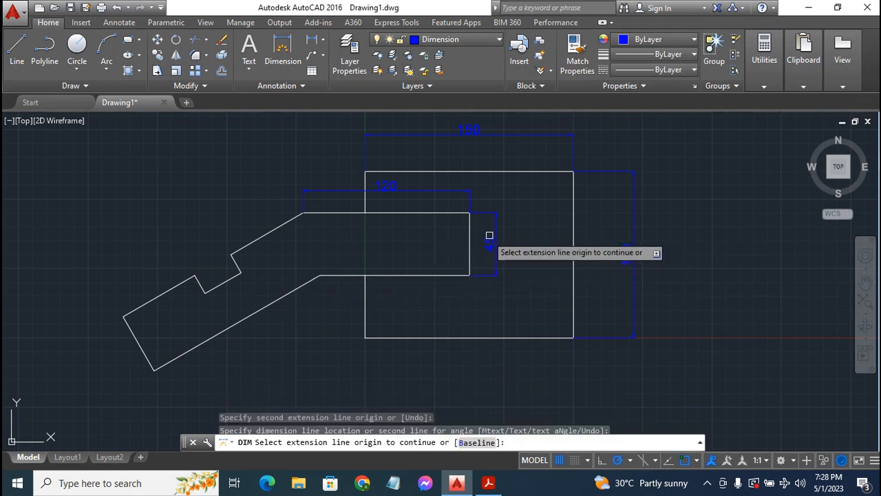
- Add an aligned dimension for the full sloped upper side of the arm, from its outer corner to the bend
left_click(123, 316)
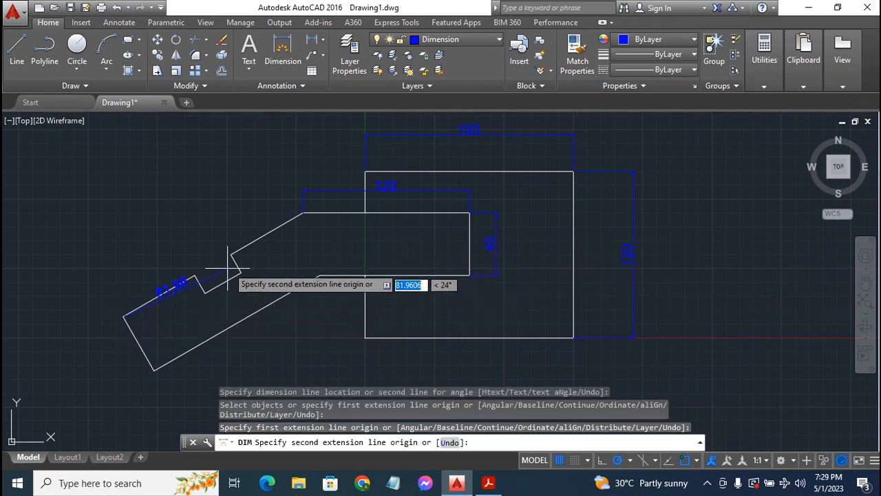
left_click(303, 215)
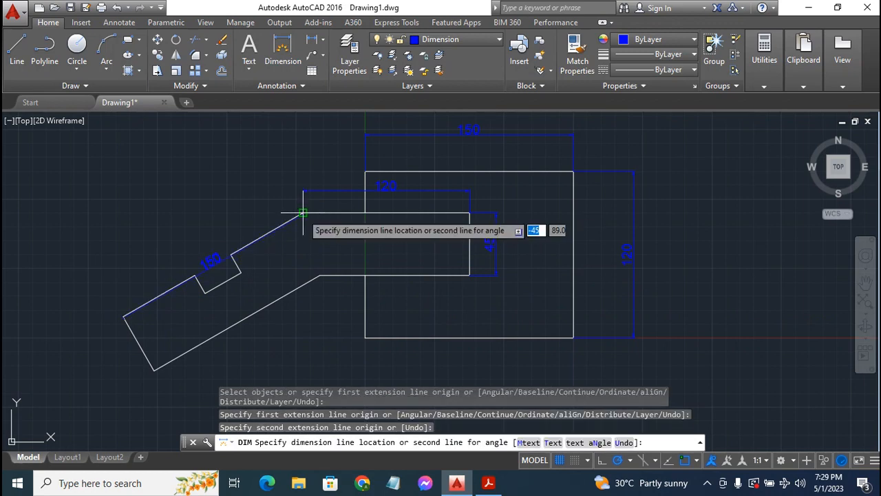
left_click(246, 152)
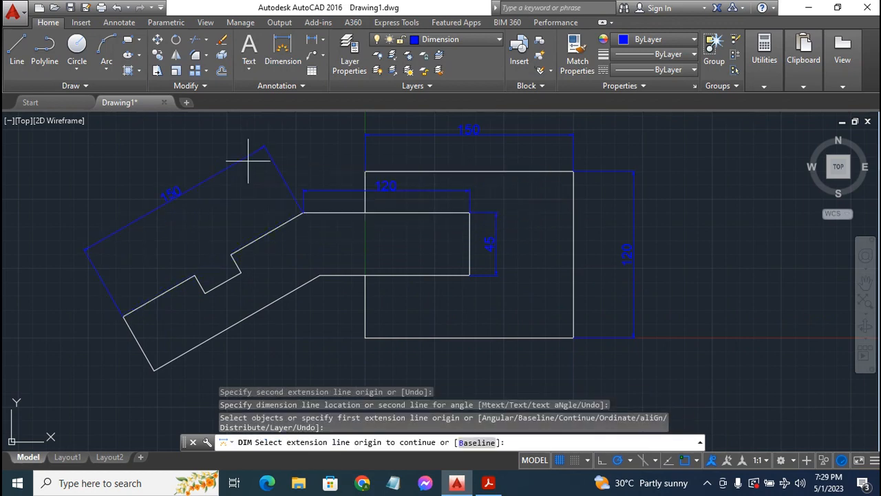
- Add aligned dimensions for the width of the notch opening and the depth of the notch's right side
left_click(195, 276)
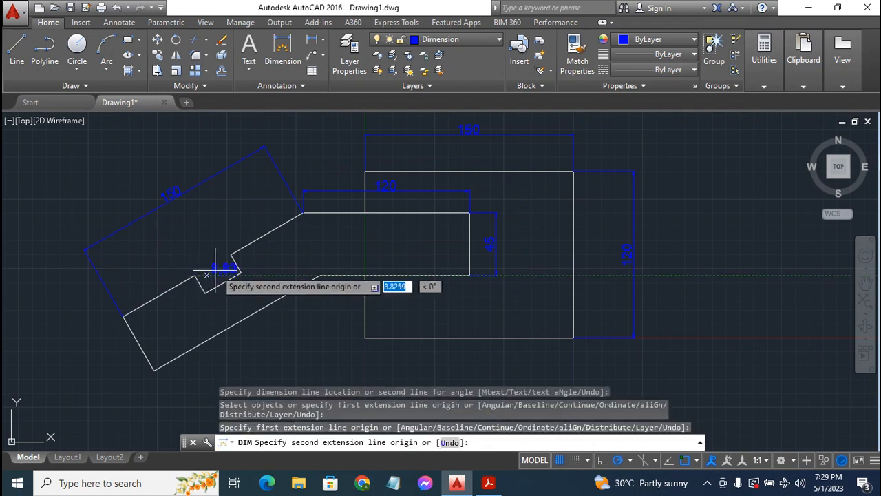
left_click(232, 255)
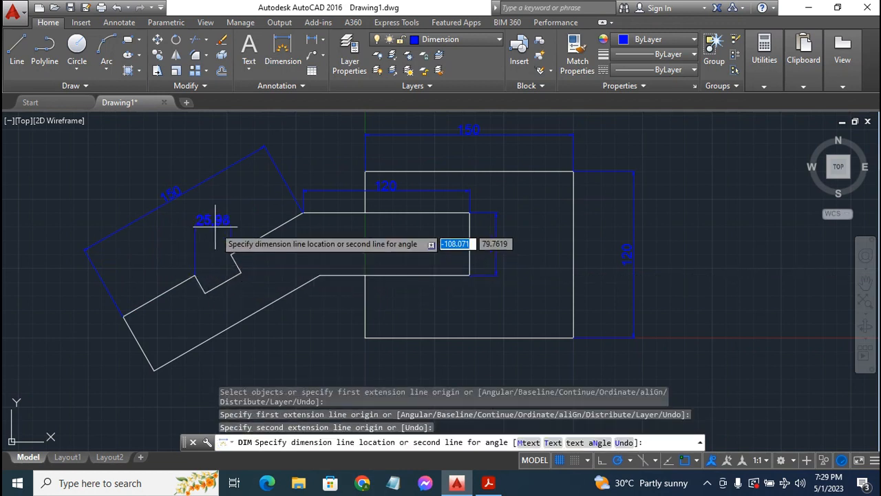
left_click(193, 234)
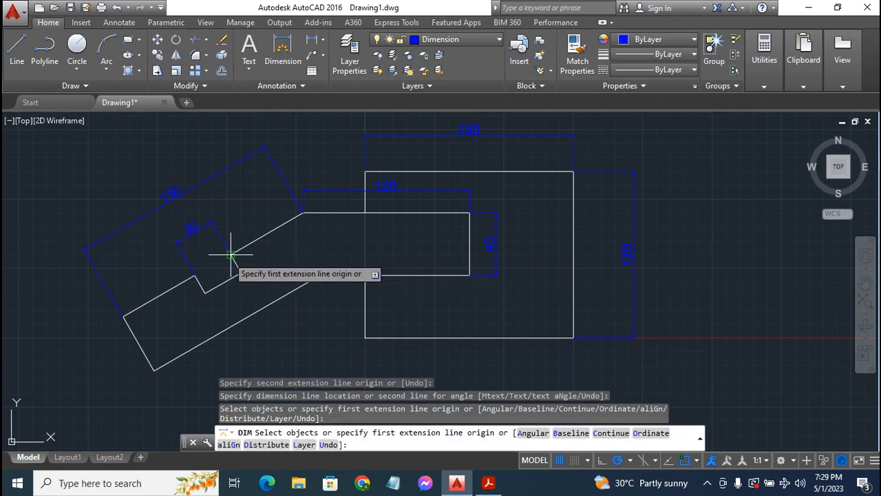
left_click(231, 255)
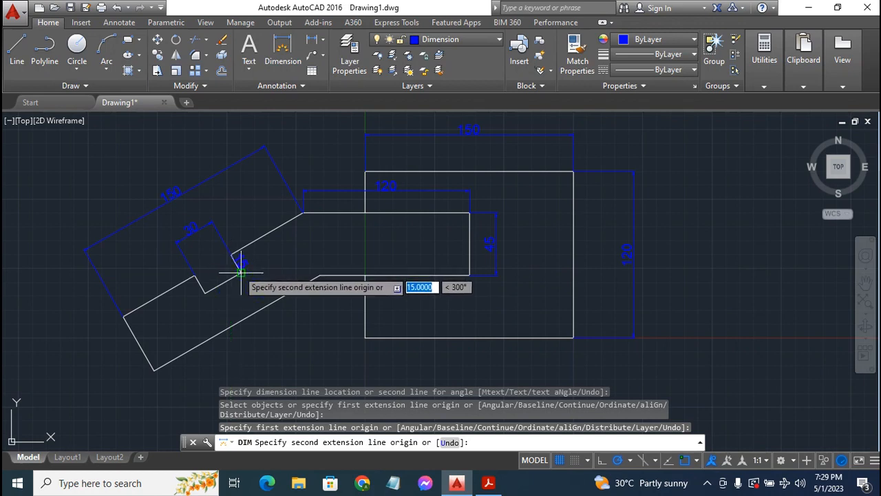
left_click(241, 272)
left_click(265, 255)
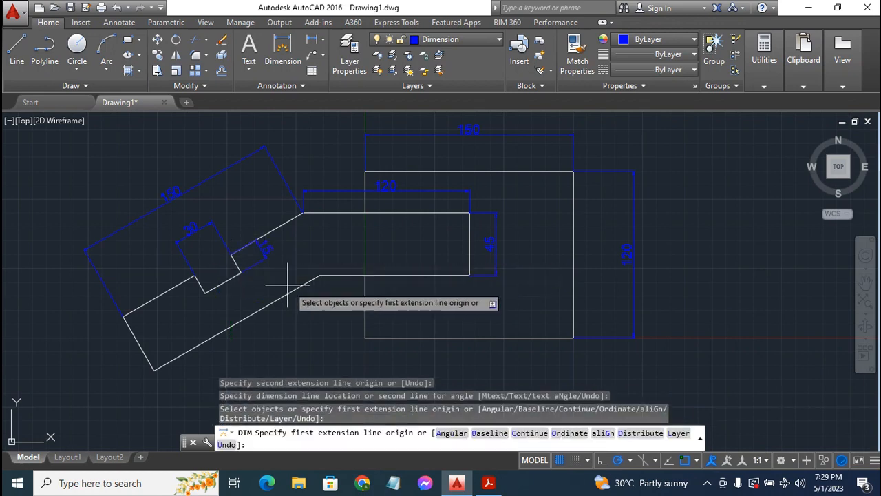
- Add an aligned dimension for the lower-left end of the sloped arm, placed outside the outline
left_click(123, 317)
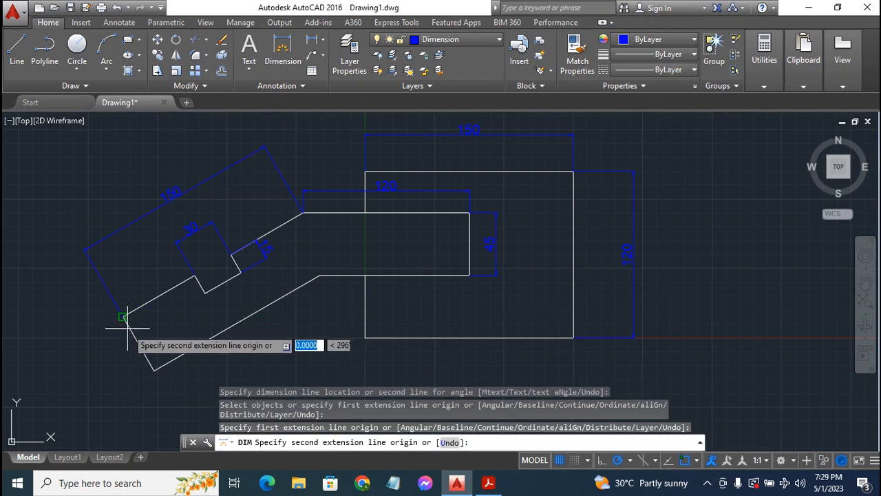
left_click(154, 370)
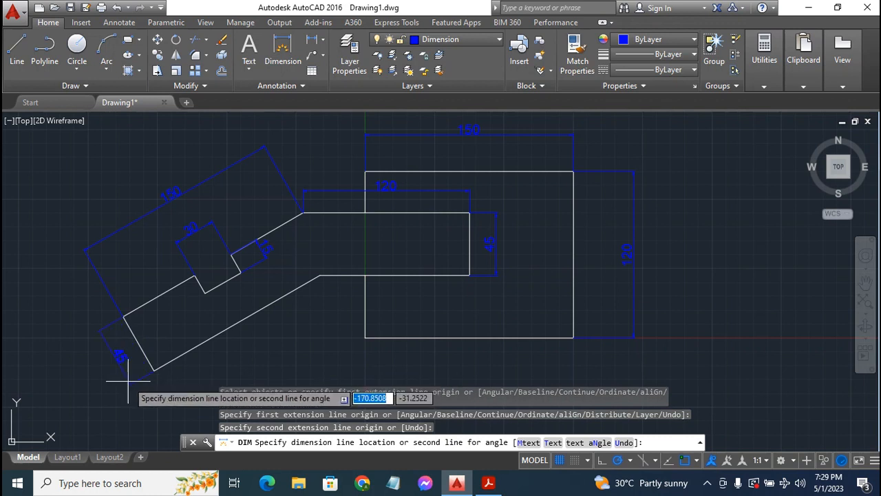
left_click(124, 365)
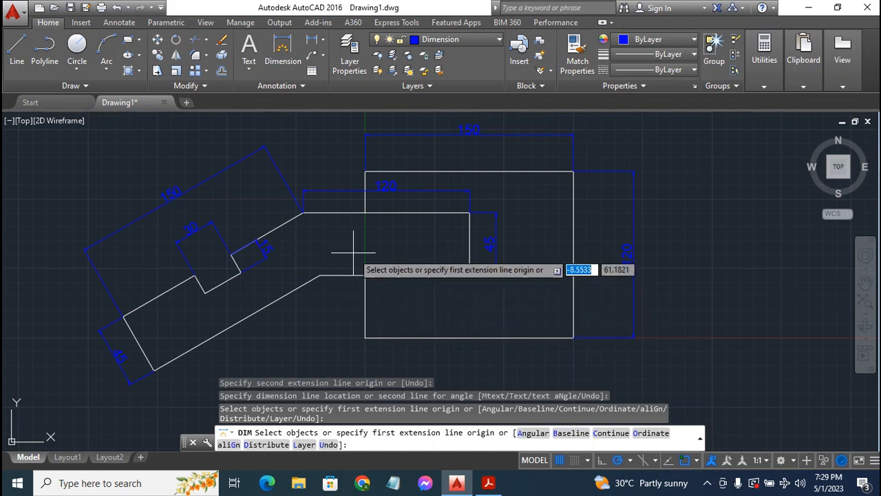
- Try to dimension the vertical distance from the rectangle's upper-left corner to the arm's horizontal upper edge
left_click(365, 171)
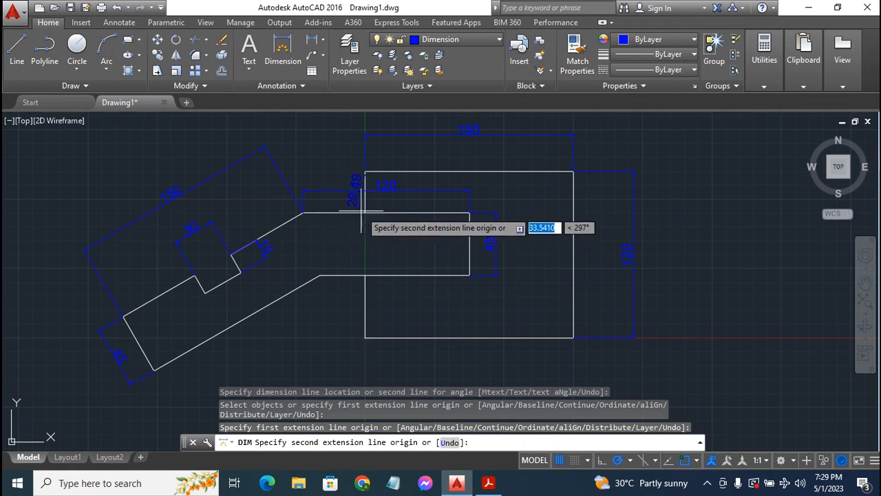
left_click(360, 213)
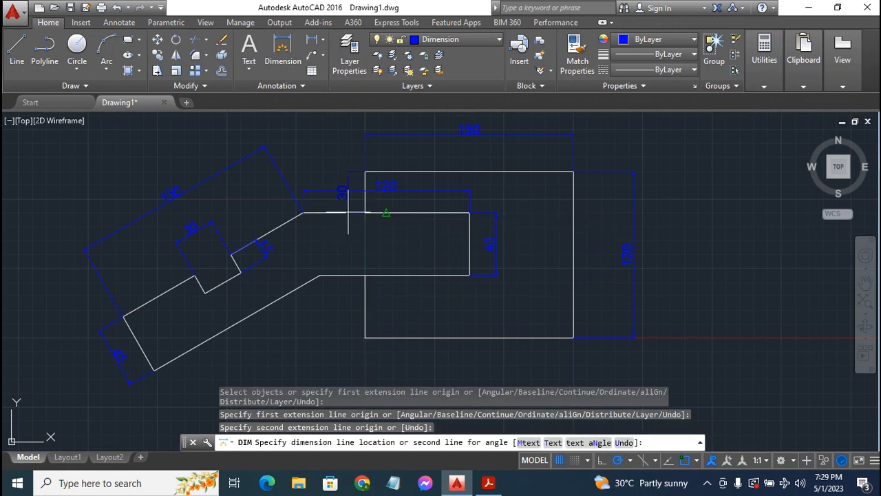
left_click(387, 208)
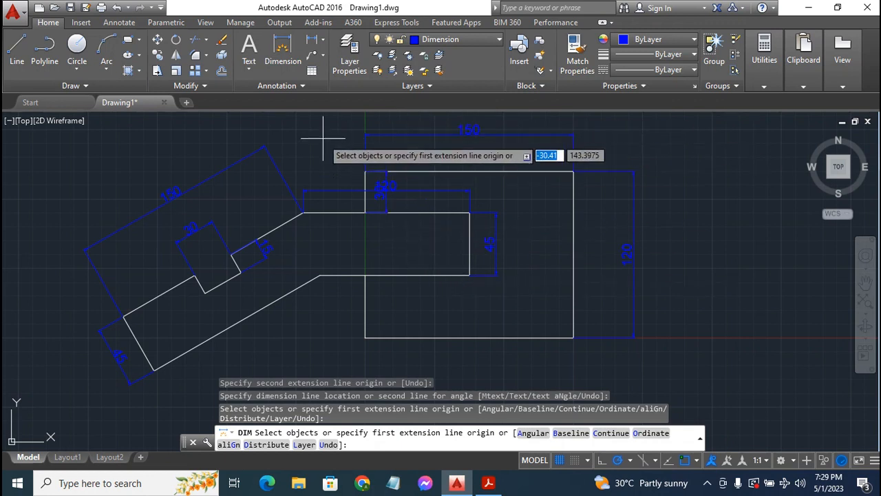
key("ctrl+z")
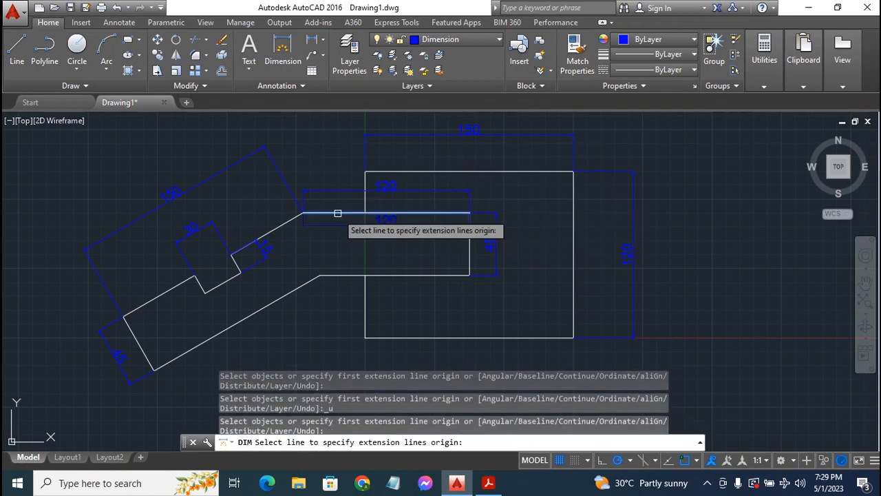
- Dimension the vertical distance from the arm's upper edge to the rectangle's upper-left corner, placing it outside the rectangle
left_click(365, 213)
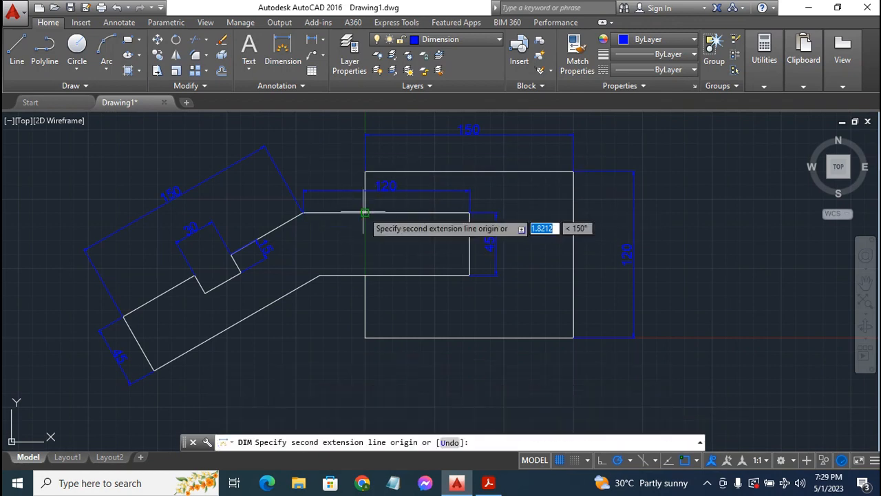
left_click(365, 171)
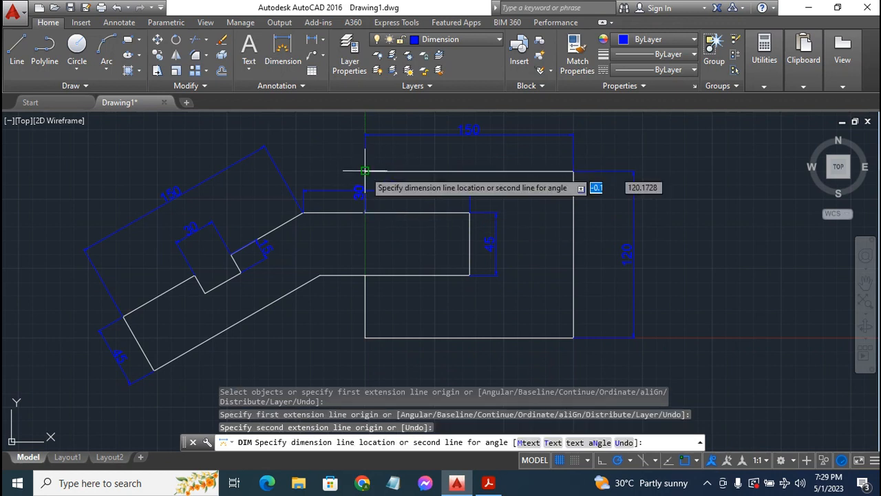
left_click(333, 170)
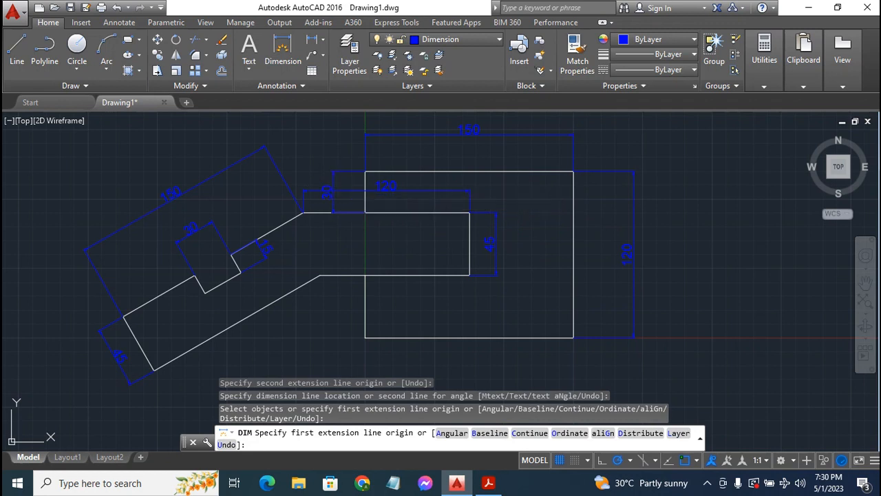
key("Escape")
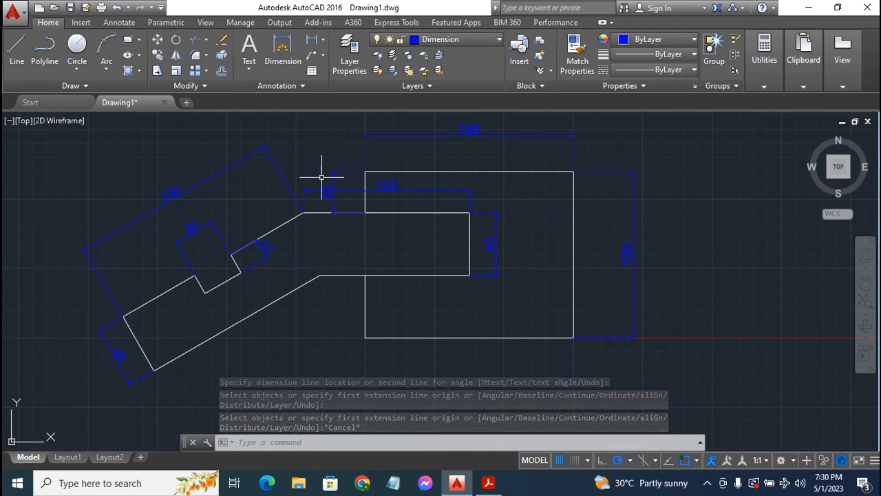
- Move the text of the vertical dimension at the rectangle's upper-left corner up beyond its upper extension line, clear of the horizontal 120 dimension
left_click(334, 177)
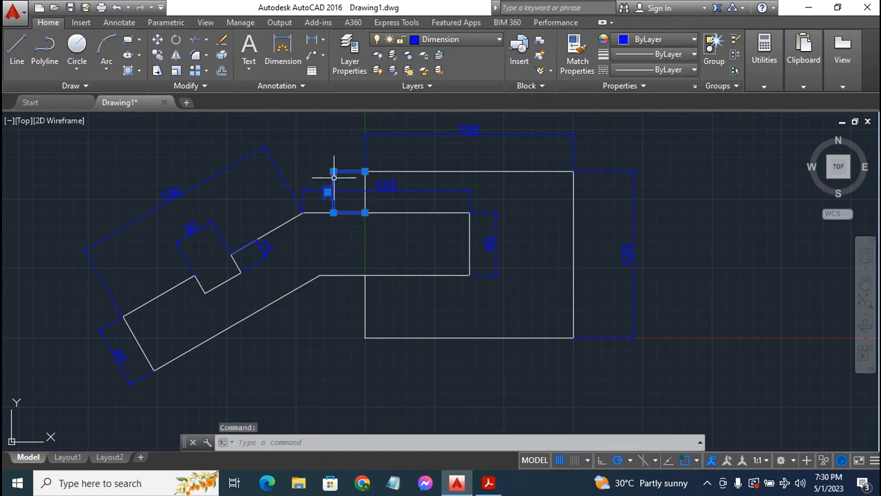
left_click(326, 193)
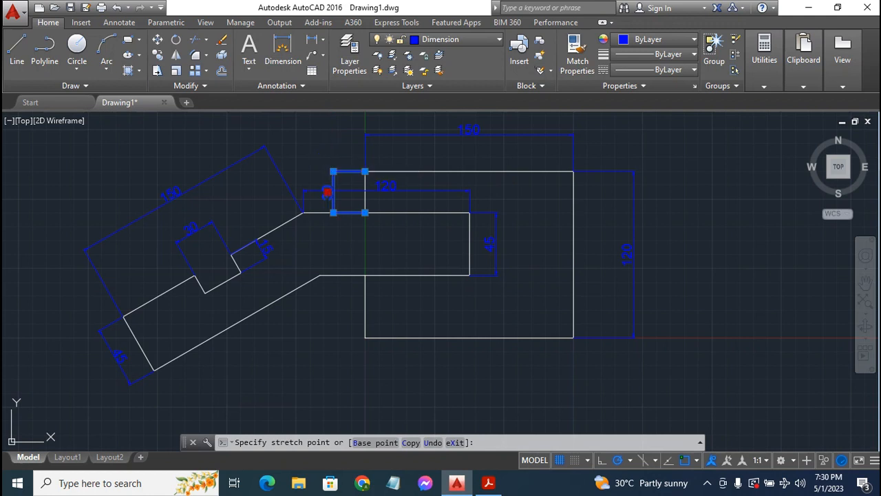
left_click(332, 157)
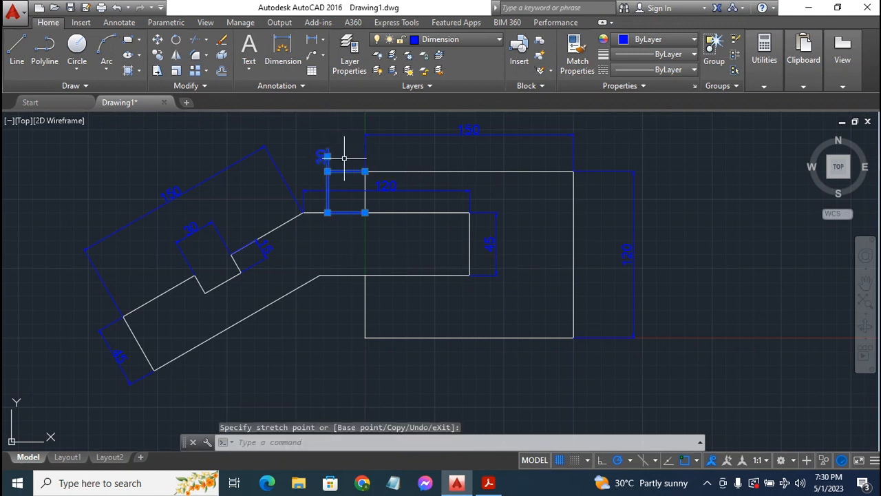
key("Escape")
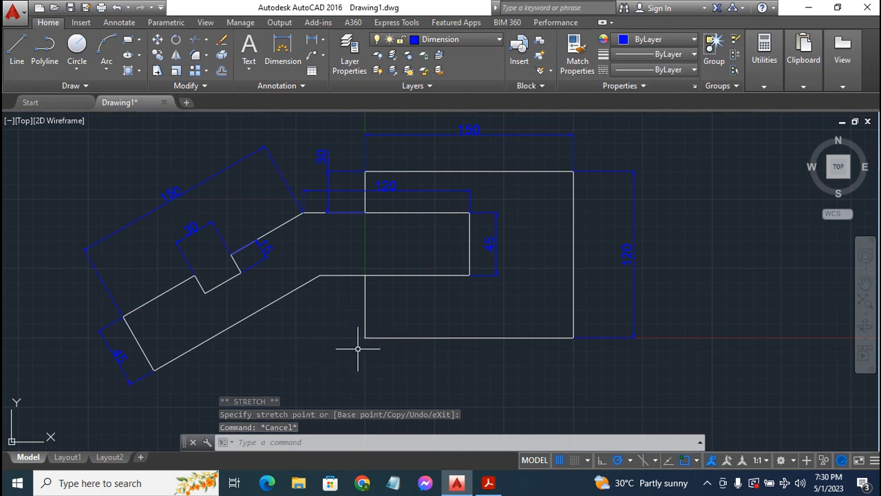
- Try a vertical dimension outside the rectangle for its left side below the arm, and erase it
left_click(282, 49)
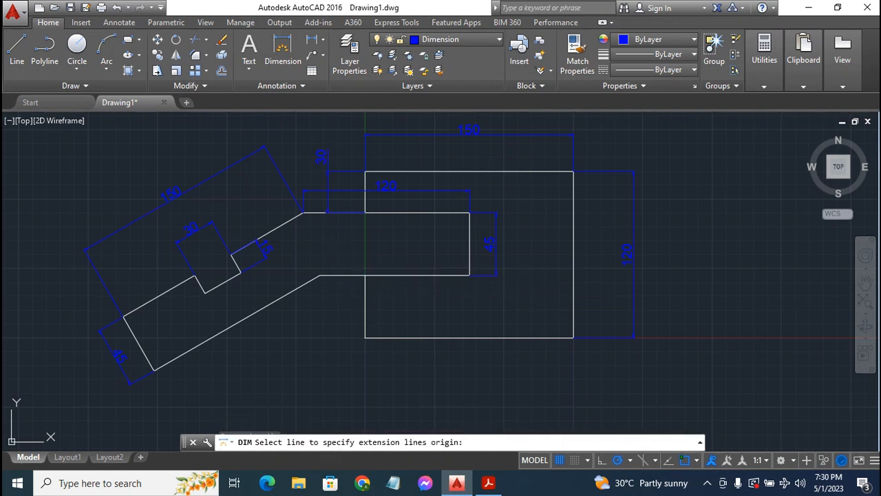
left_click(365, 275)
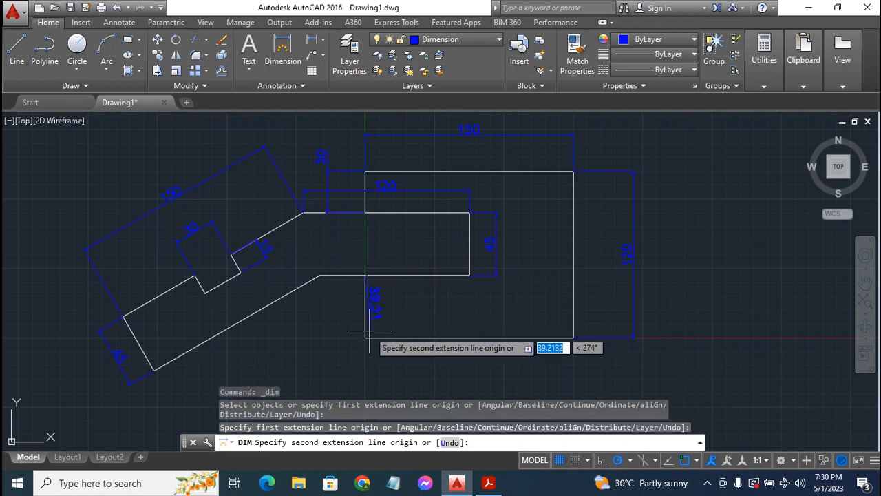
left_click(362, 339)
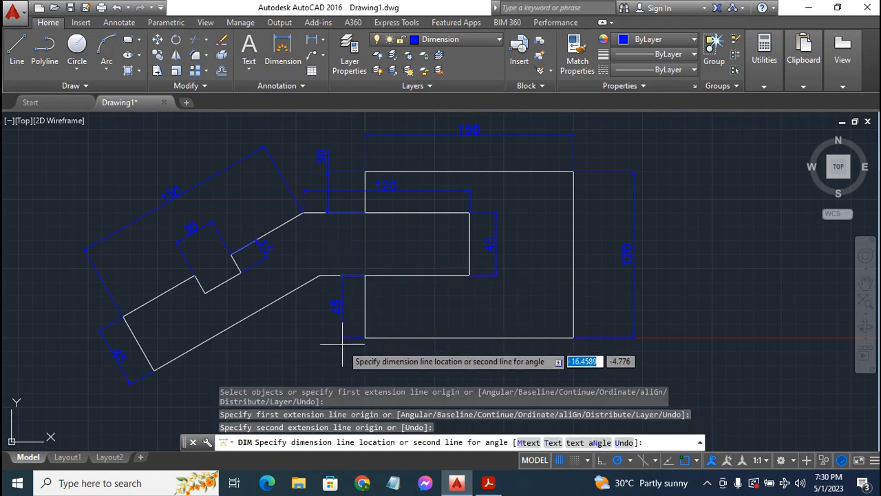
left_click(342, 343)
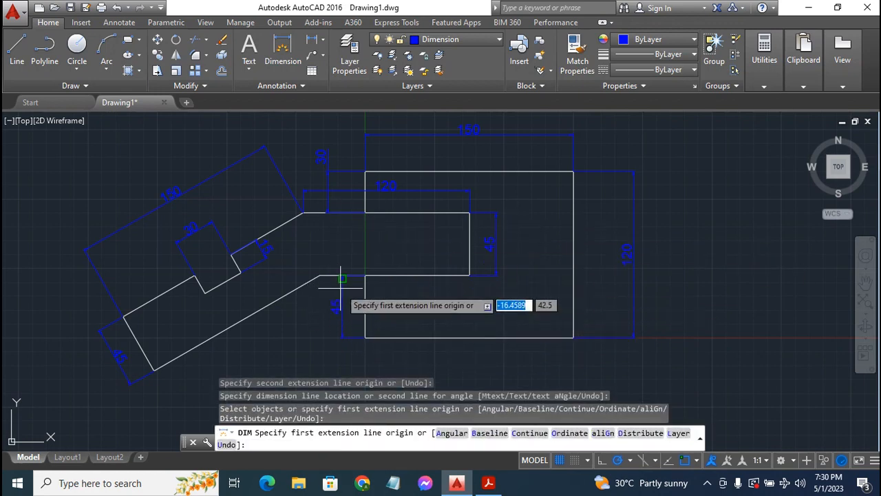
key("Escape")
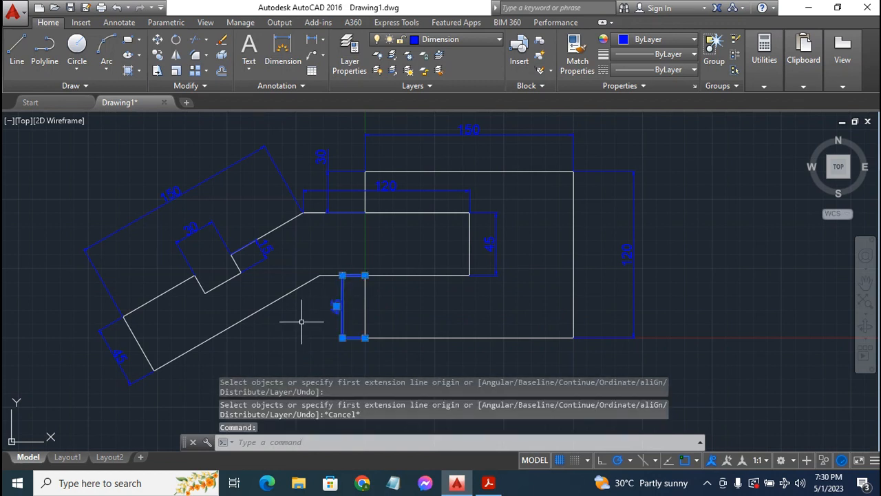
key("Delete")
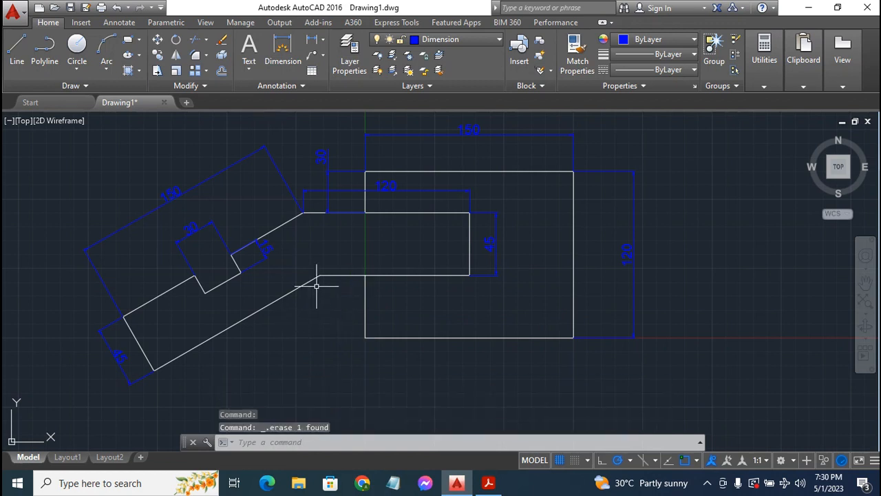
- Dimension the rectangle's left side from the arm's lower edge to the lower-left corner, placing the dimension inside the rectangle
left_click(276, 55)
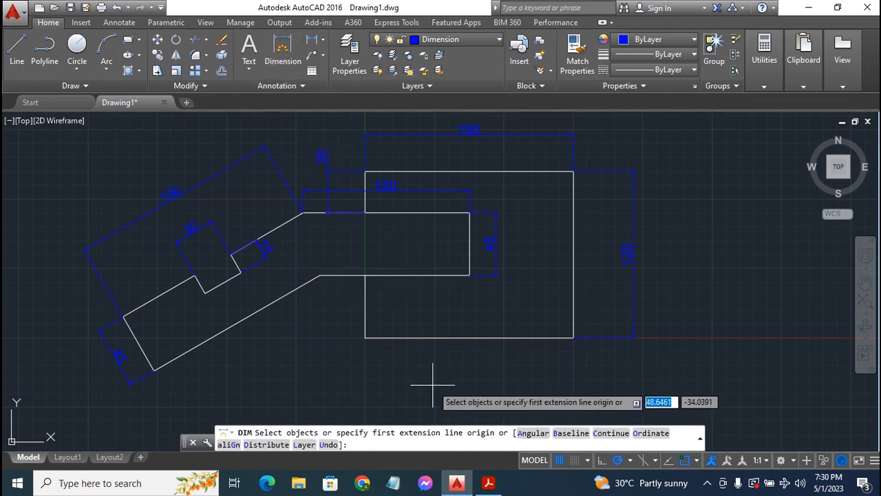
left_click(365, 276)
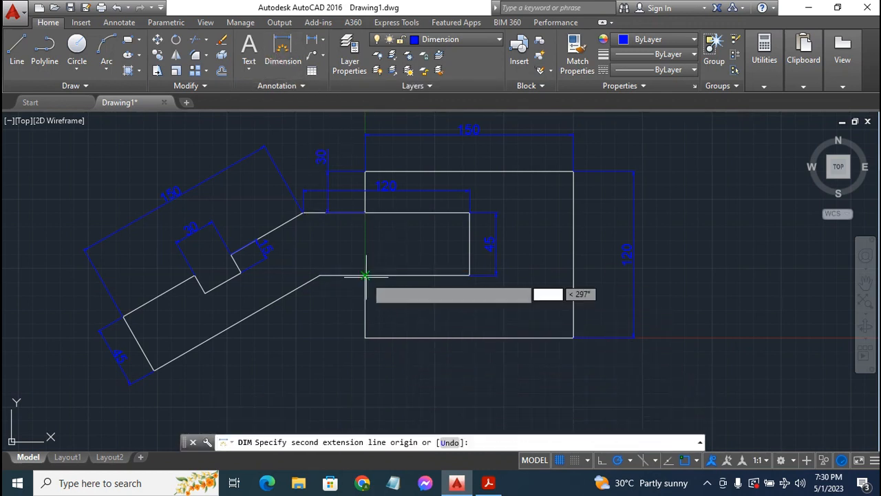
left_click(365, 336)
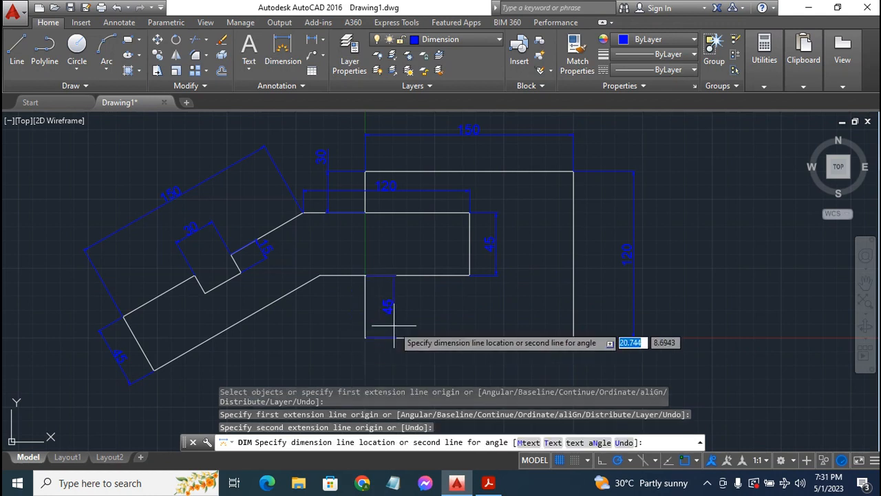
left_click(394, 314)
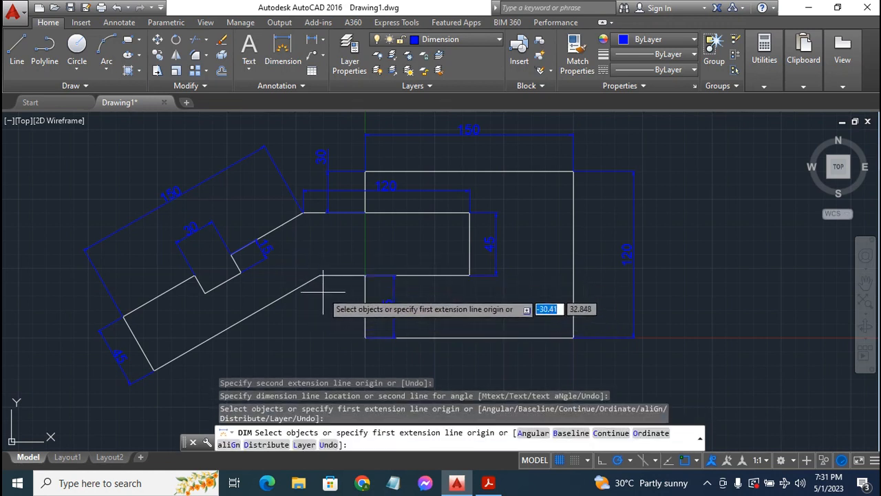
key("Escape")
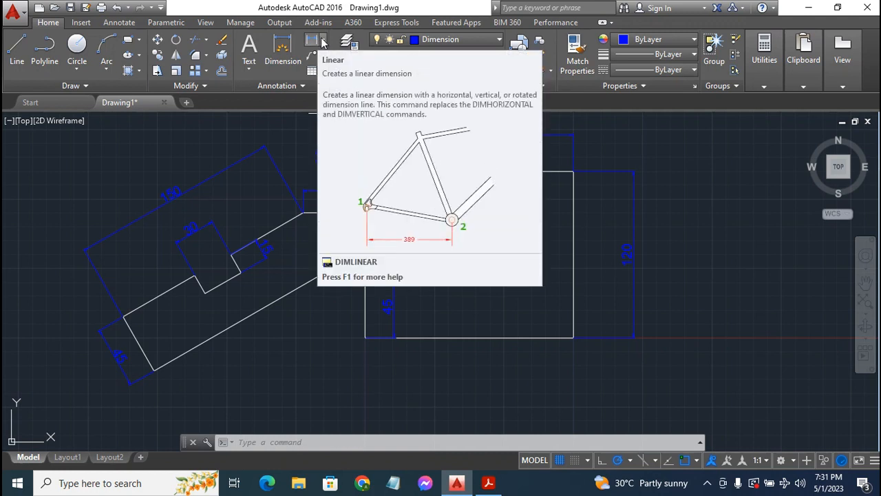
- Add an angular dimension between the arm's sloped lower side and its horizontal lower edge, placed below the bend
left_click(323, 43)
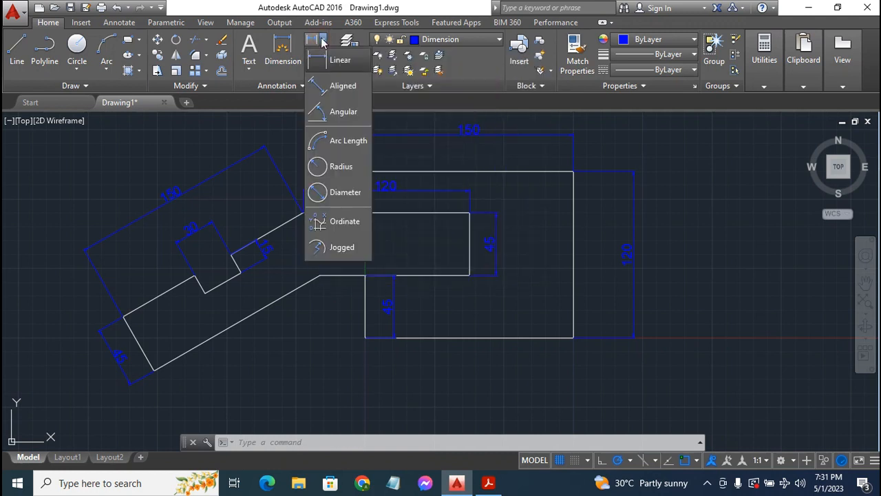
left_click(336, 115)
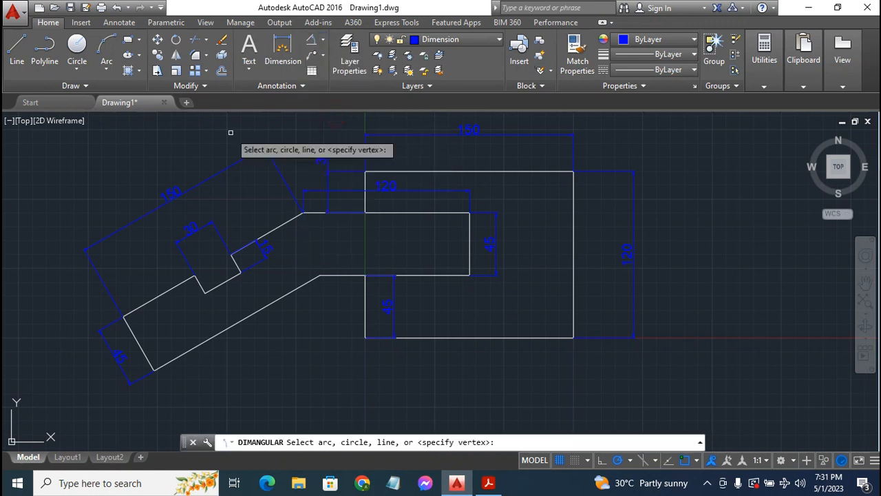
left_click(276, 53)
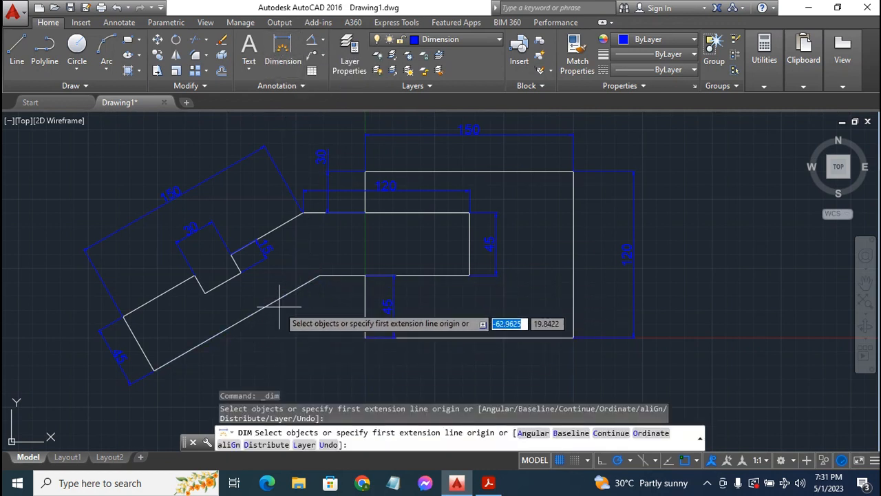
left_click(296, 289)
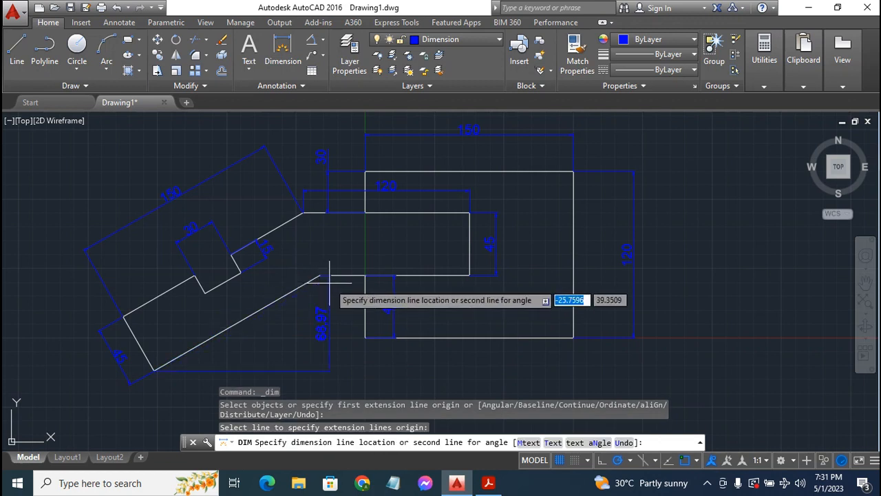
left_click(336, 274)
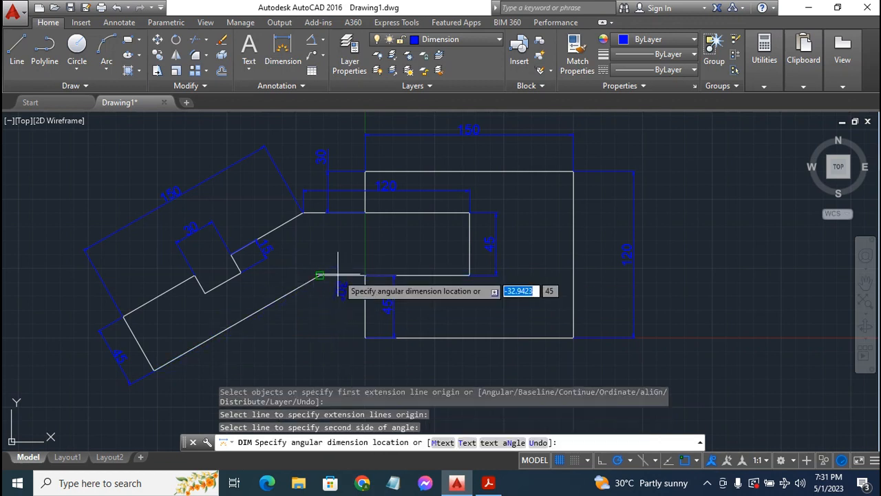
left_click(316, 312)
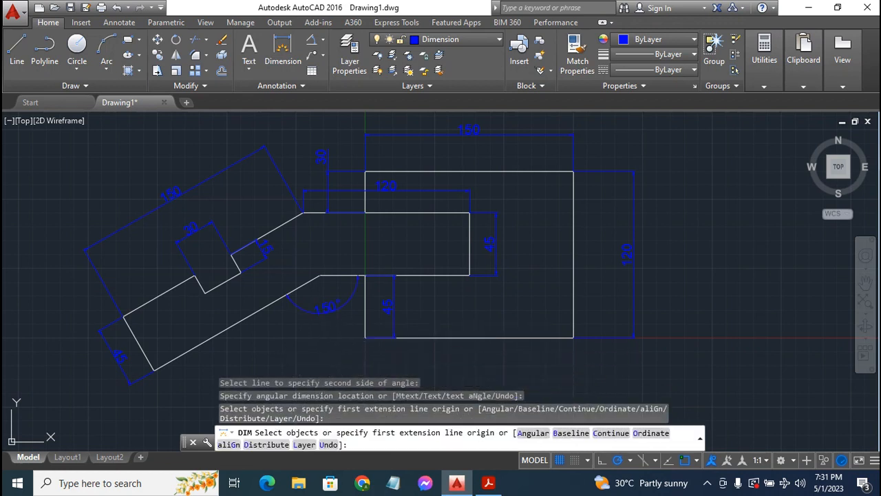
key("Escape")
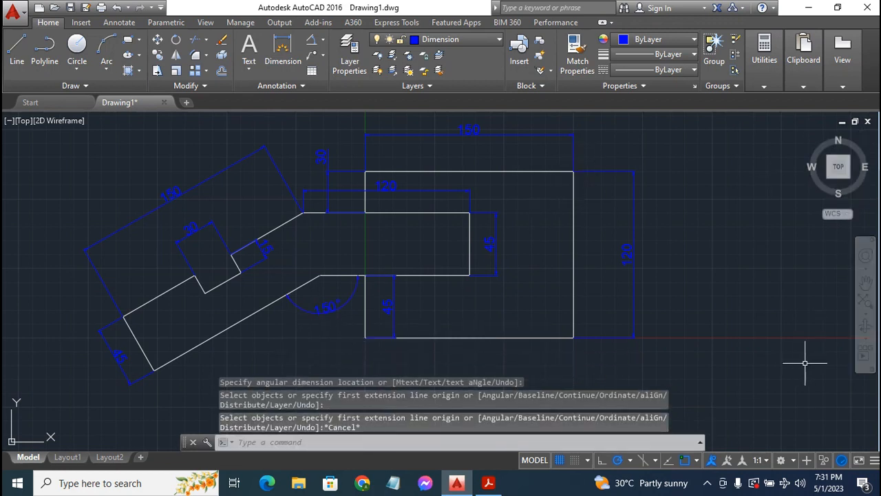
left_click(865, 282)
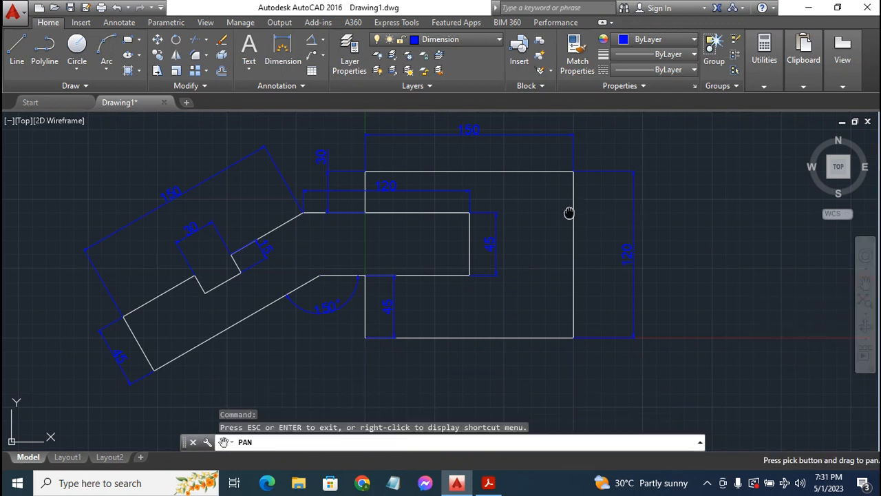
left_click_drag(568, 210, 568, 233)
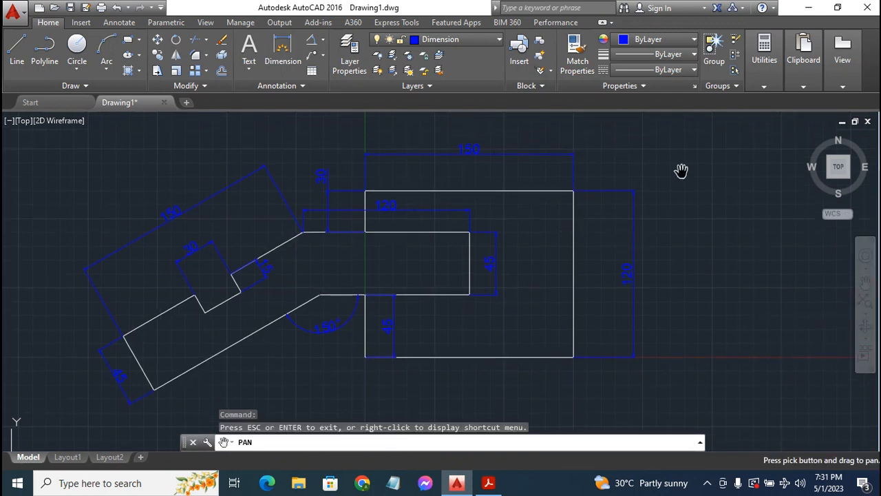
key("Escape")
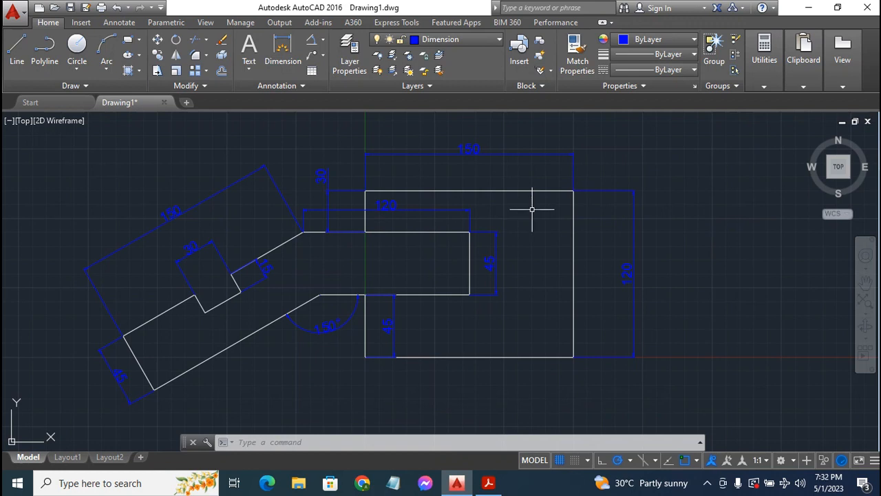
left_click(708, 484)
left_click(733, 431)
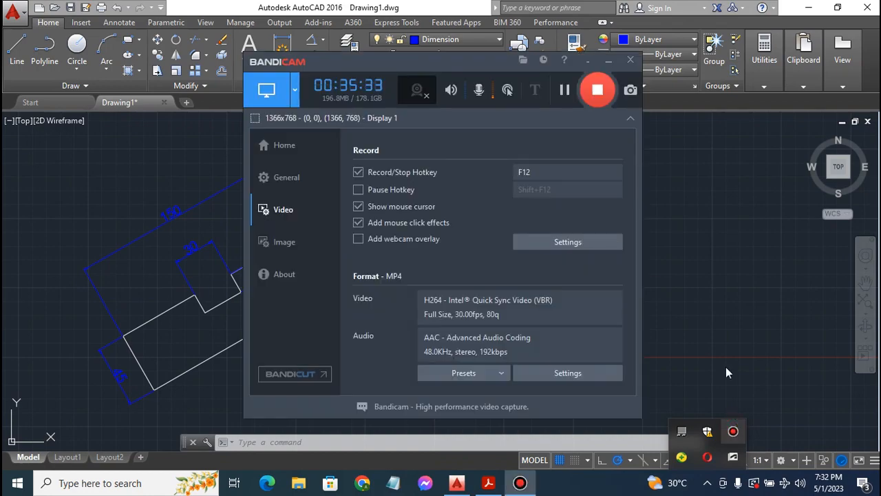